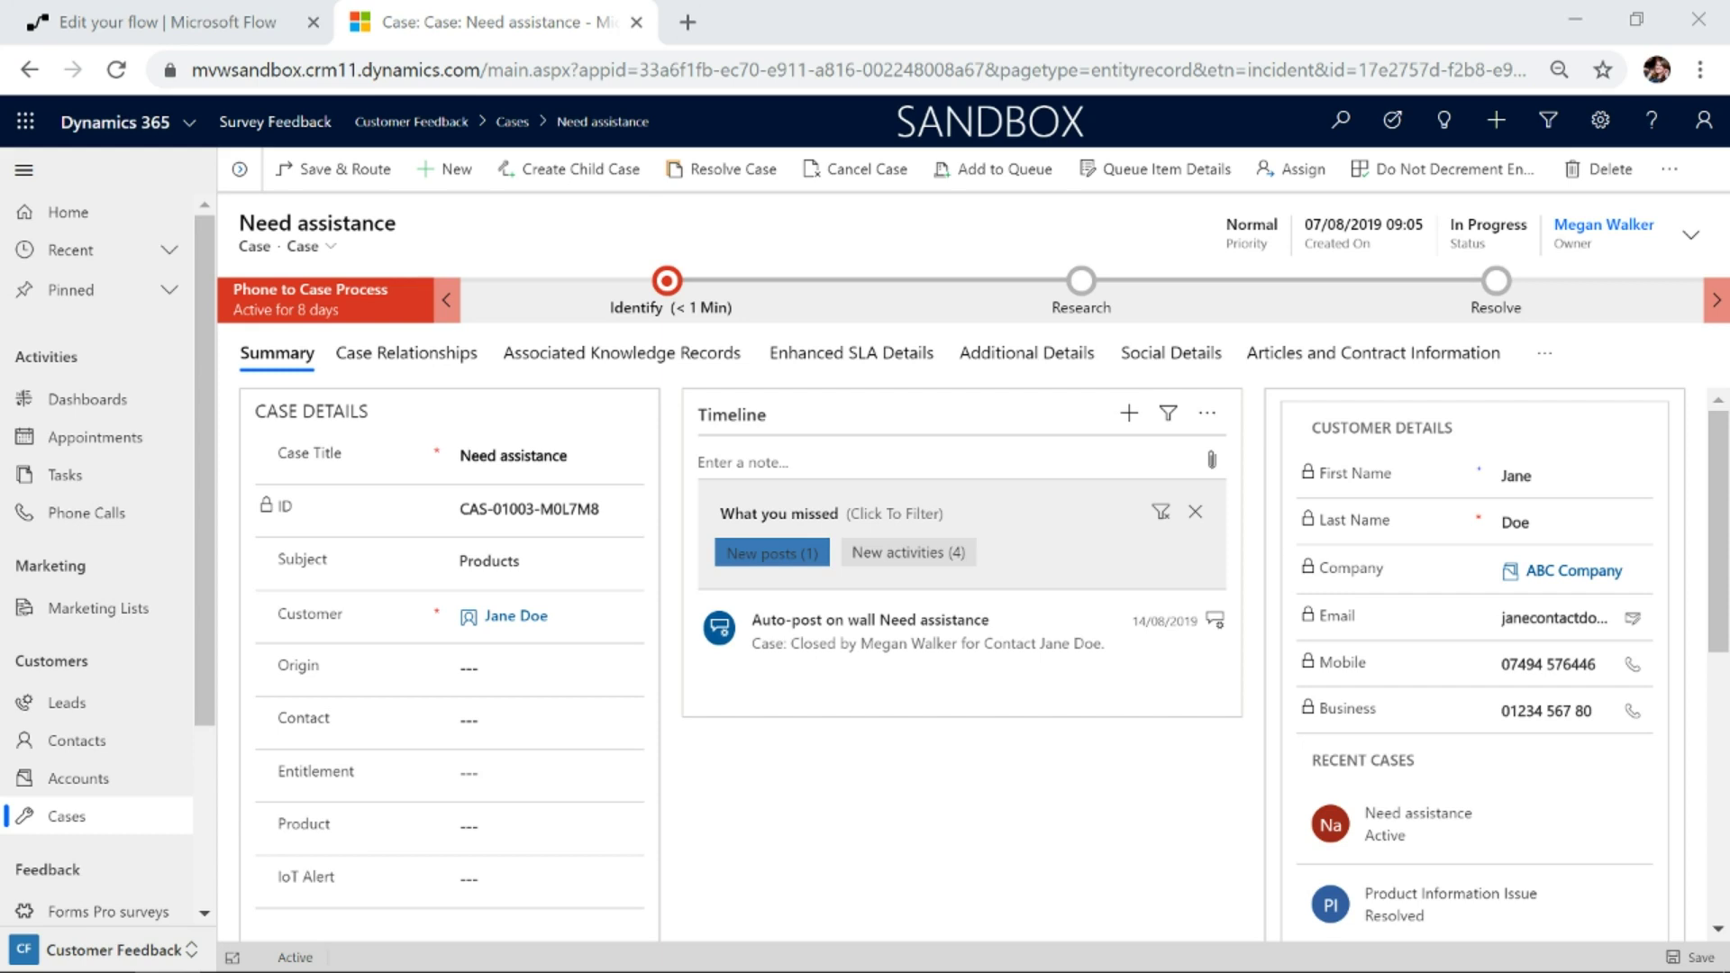
- Expand the Cases update trigger with its advanced filters and the Status Reason equals 5 check
{"action": "left_click", "coordinate": [98, 30]}
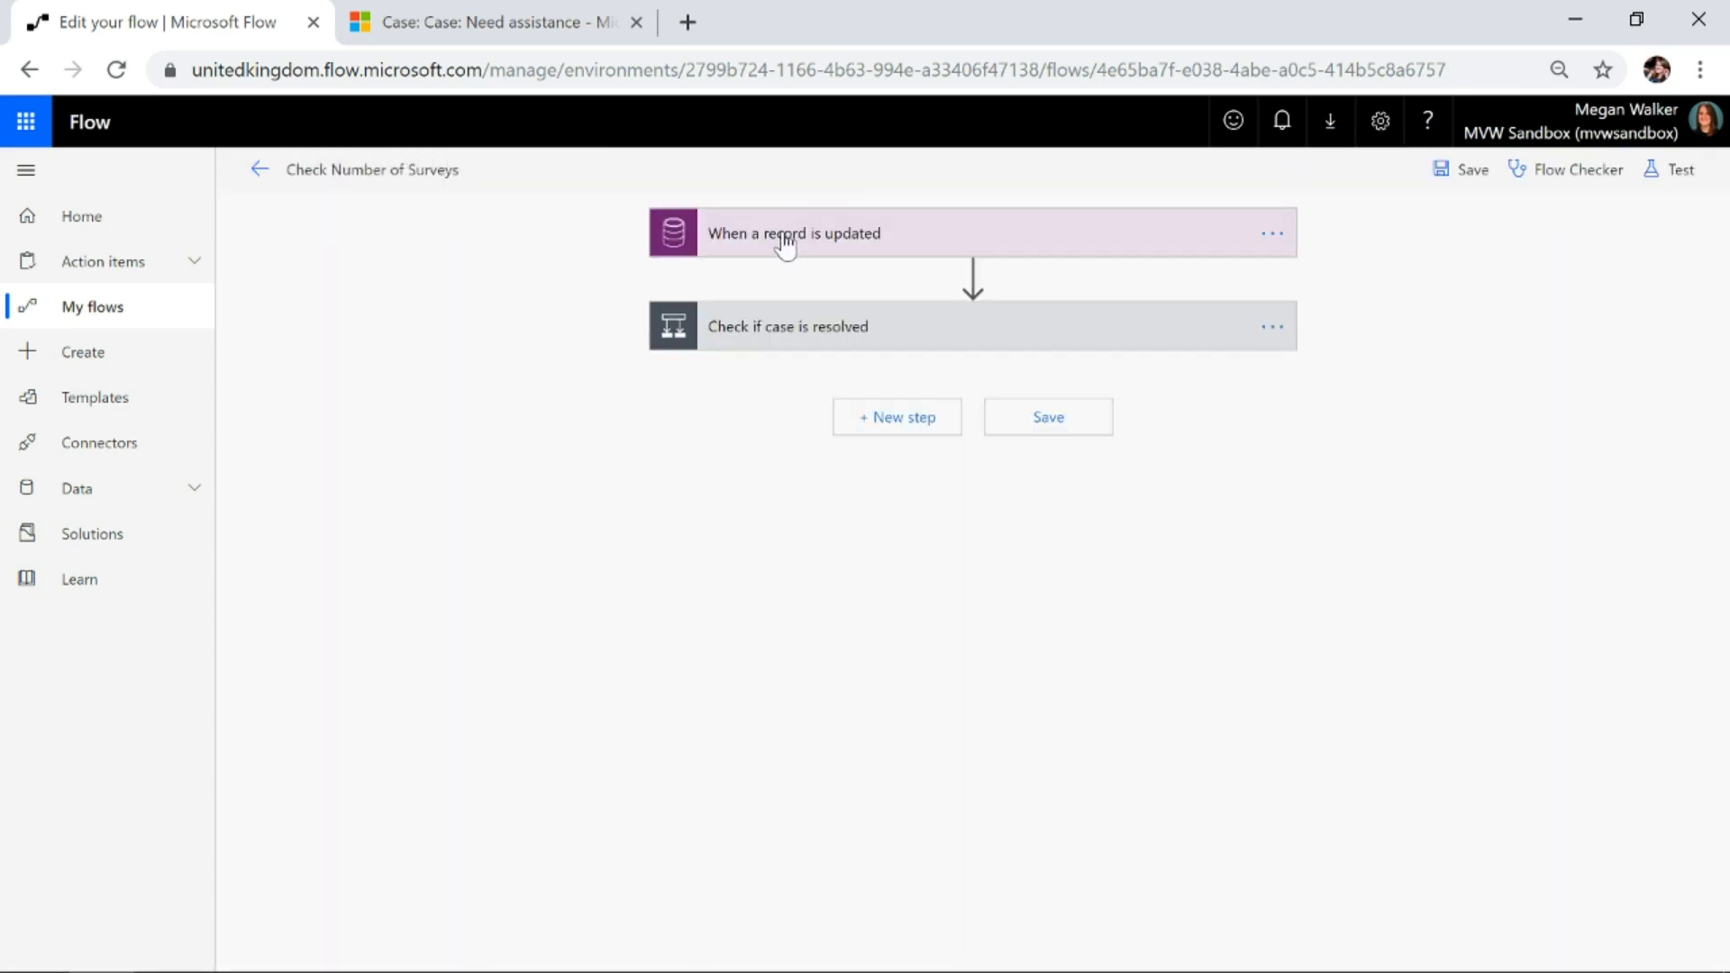
{"action": "left_click", "coordinate": [780, 236]}
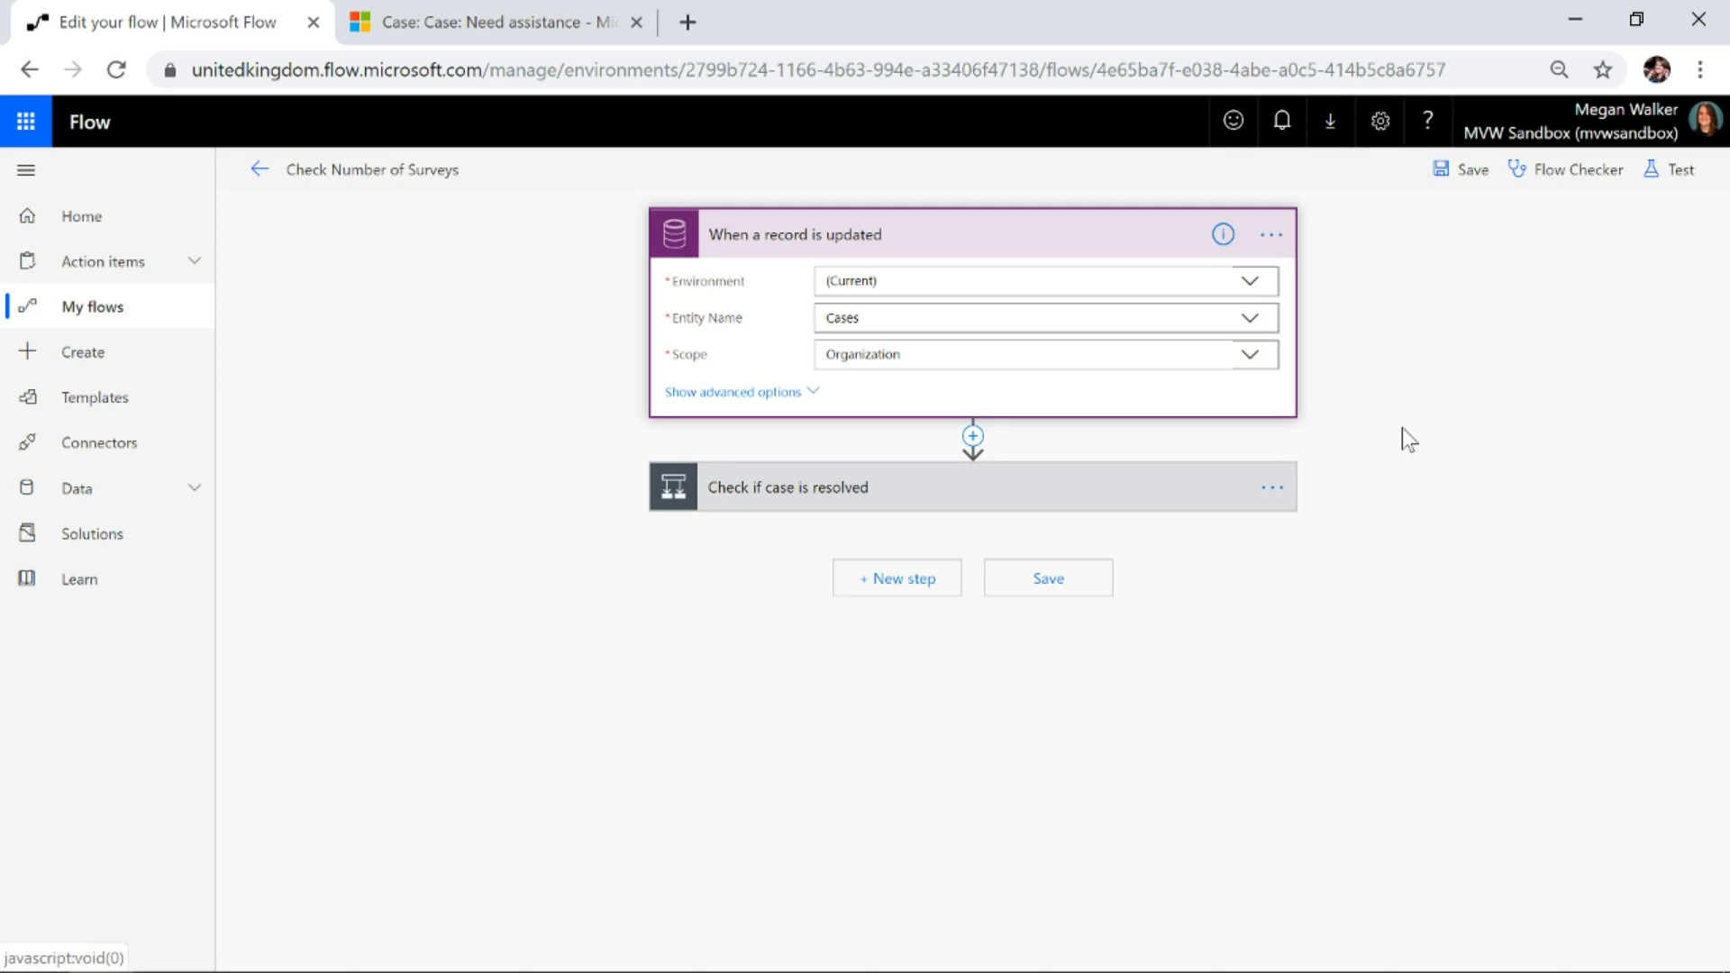
{"action": "left_click", "coordinate": [766, 491]}
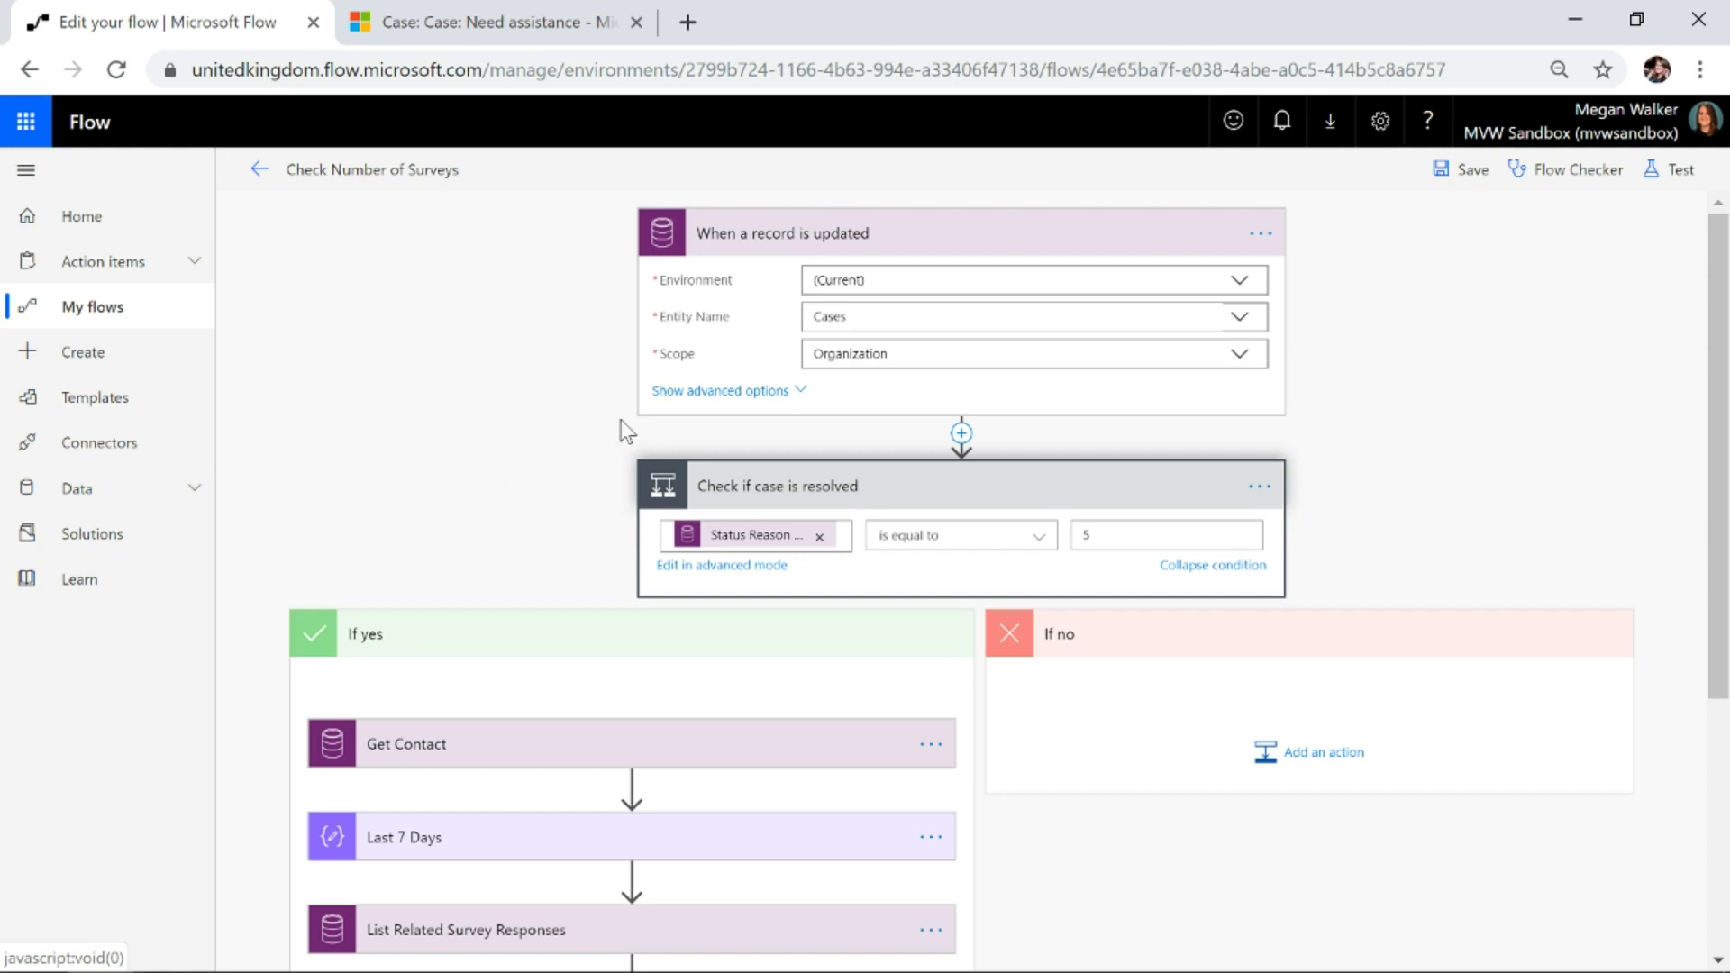
{"action": "left_click", "coordinate": [684, 397]}
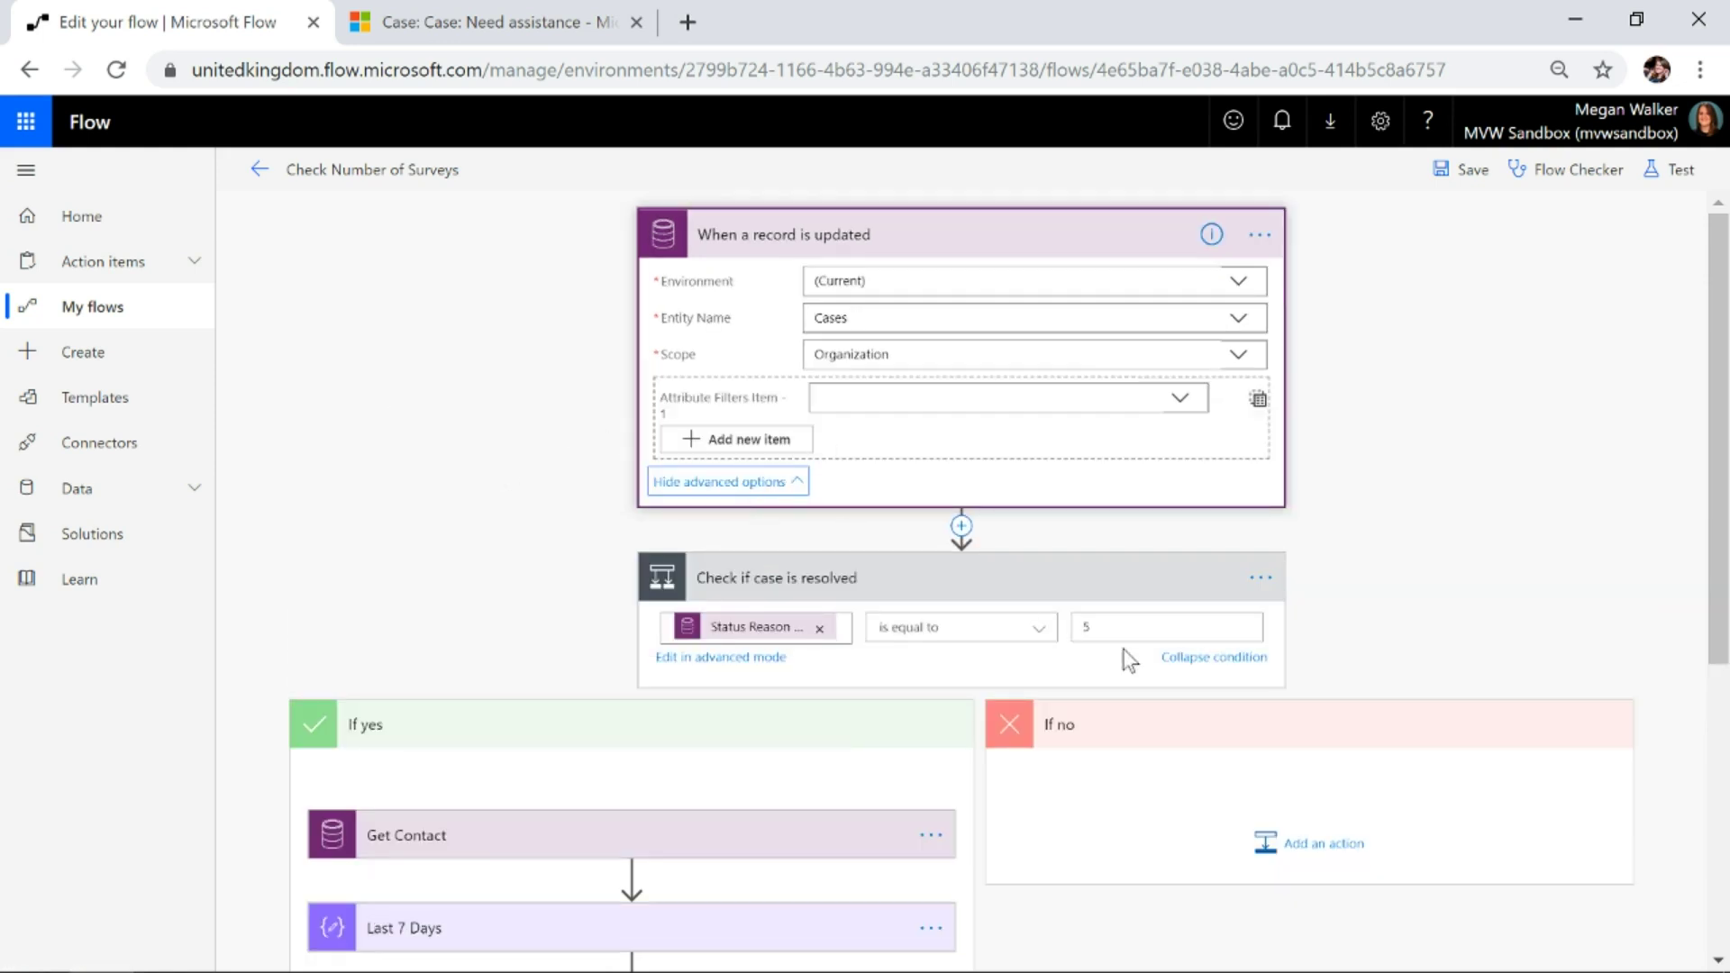
{"action": "scroll", "coordinate": [1316, 579], "scroll_direction": "down", "scroll_amount": 4}
{"action": "scroll", "coordinate": [1189, 684], "scroll_direction": "down", "scroll_amount": 1}
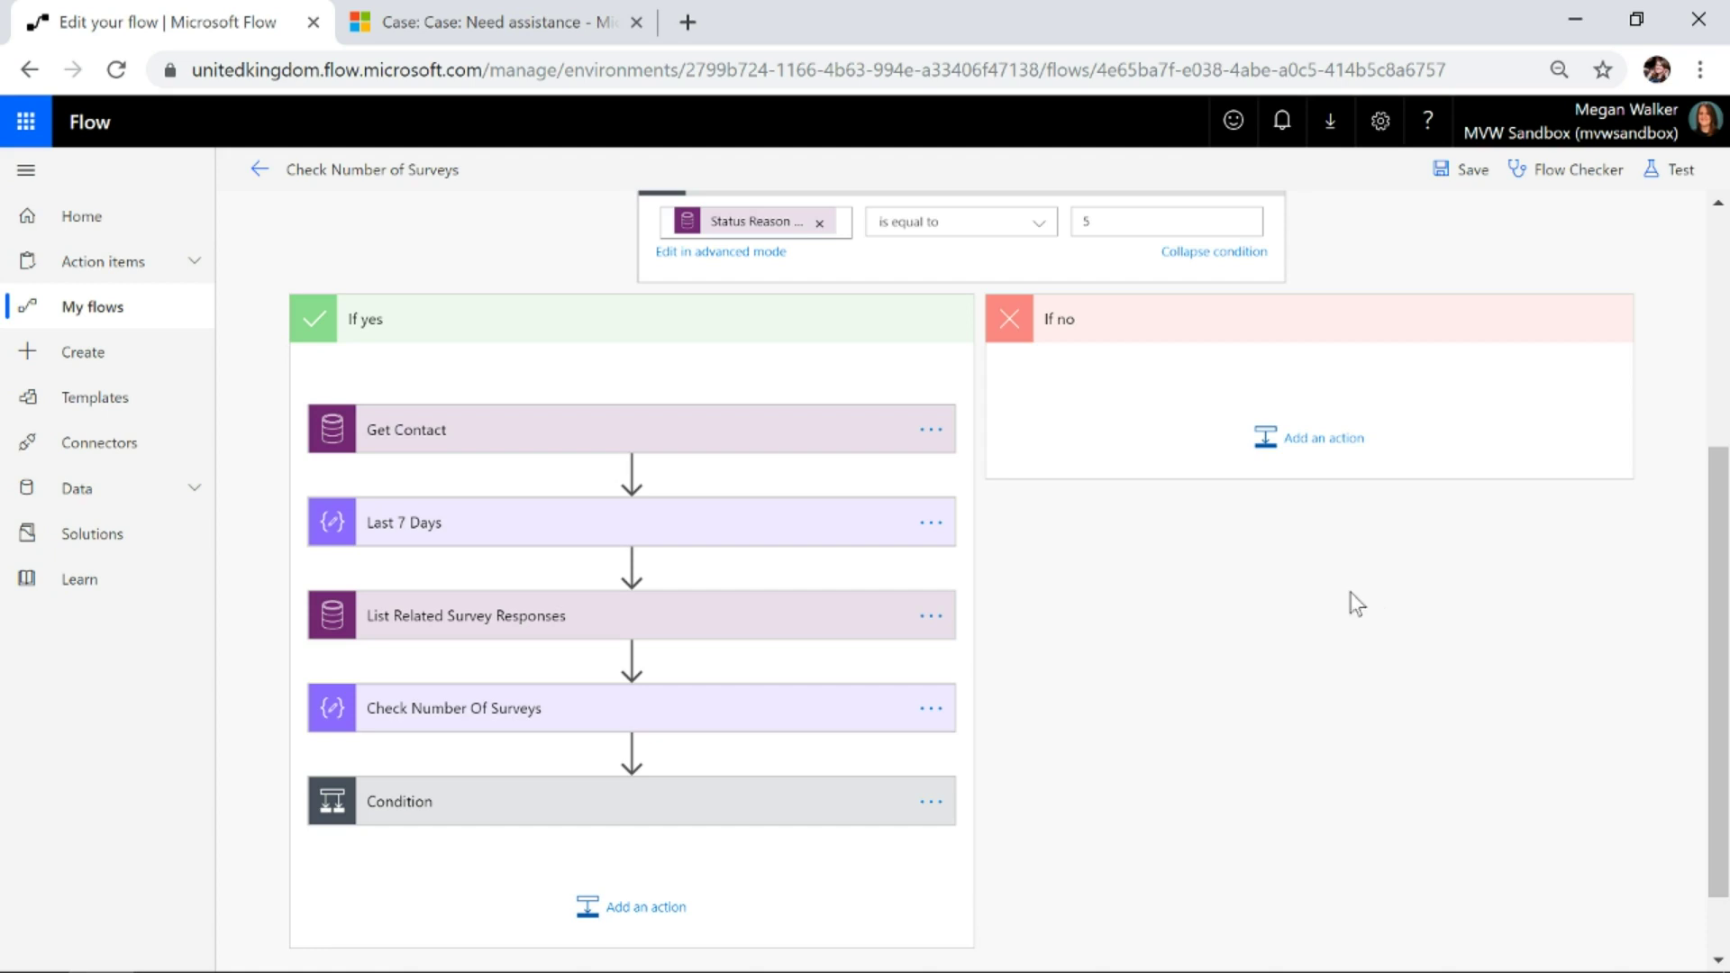
{"action": "left_click", "coordinate": [446, 437]}
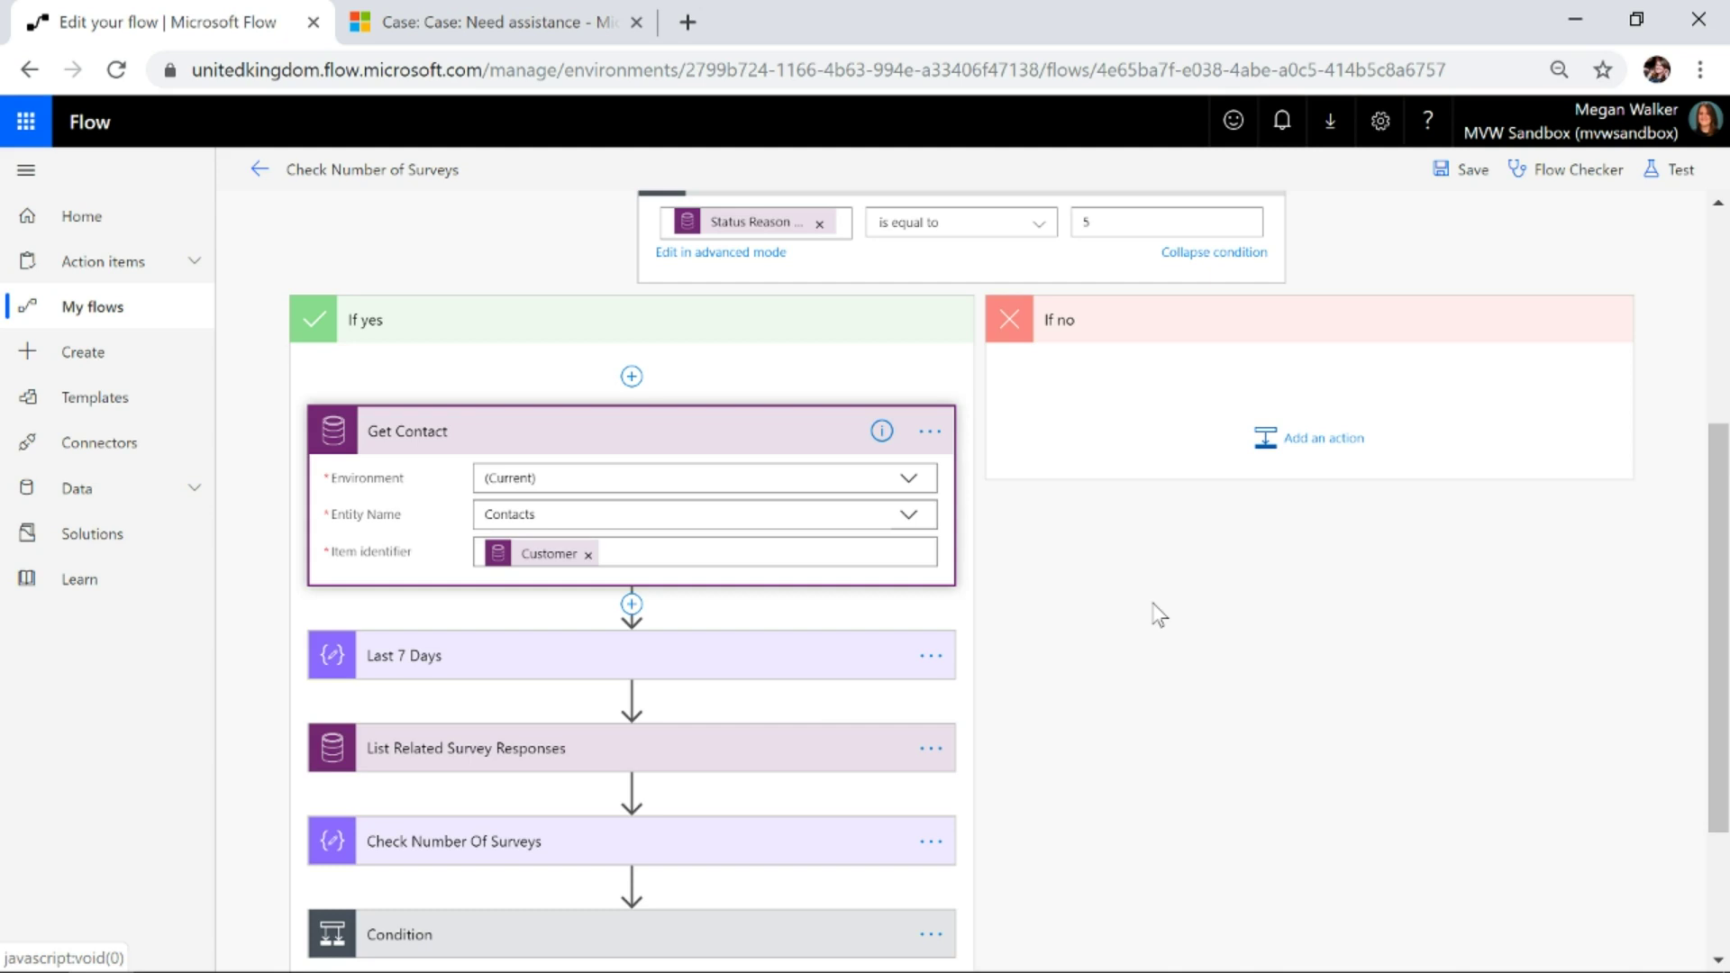
{"action": "scroll", "coordinate": [1171, 622], "scroll_direction": "down", "scroll_amount": 3}
{"action": "scroll", "coordinate": [1171, 622], "scroll_direction": "up", "scroll_amount": 2}
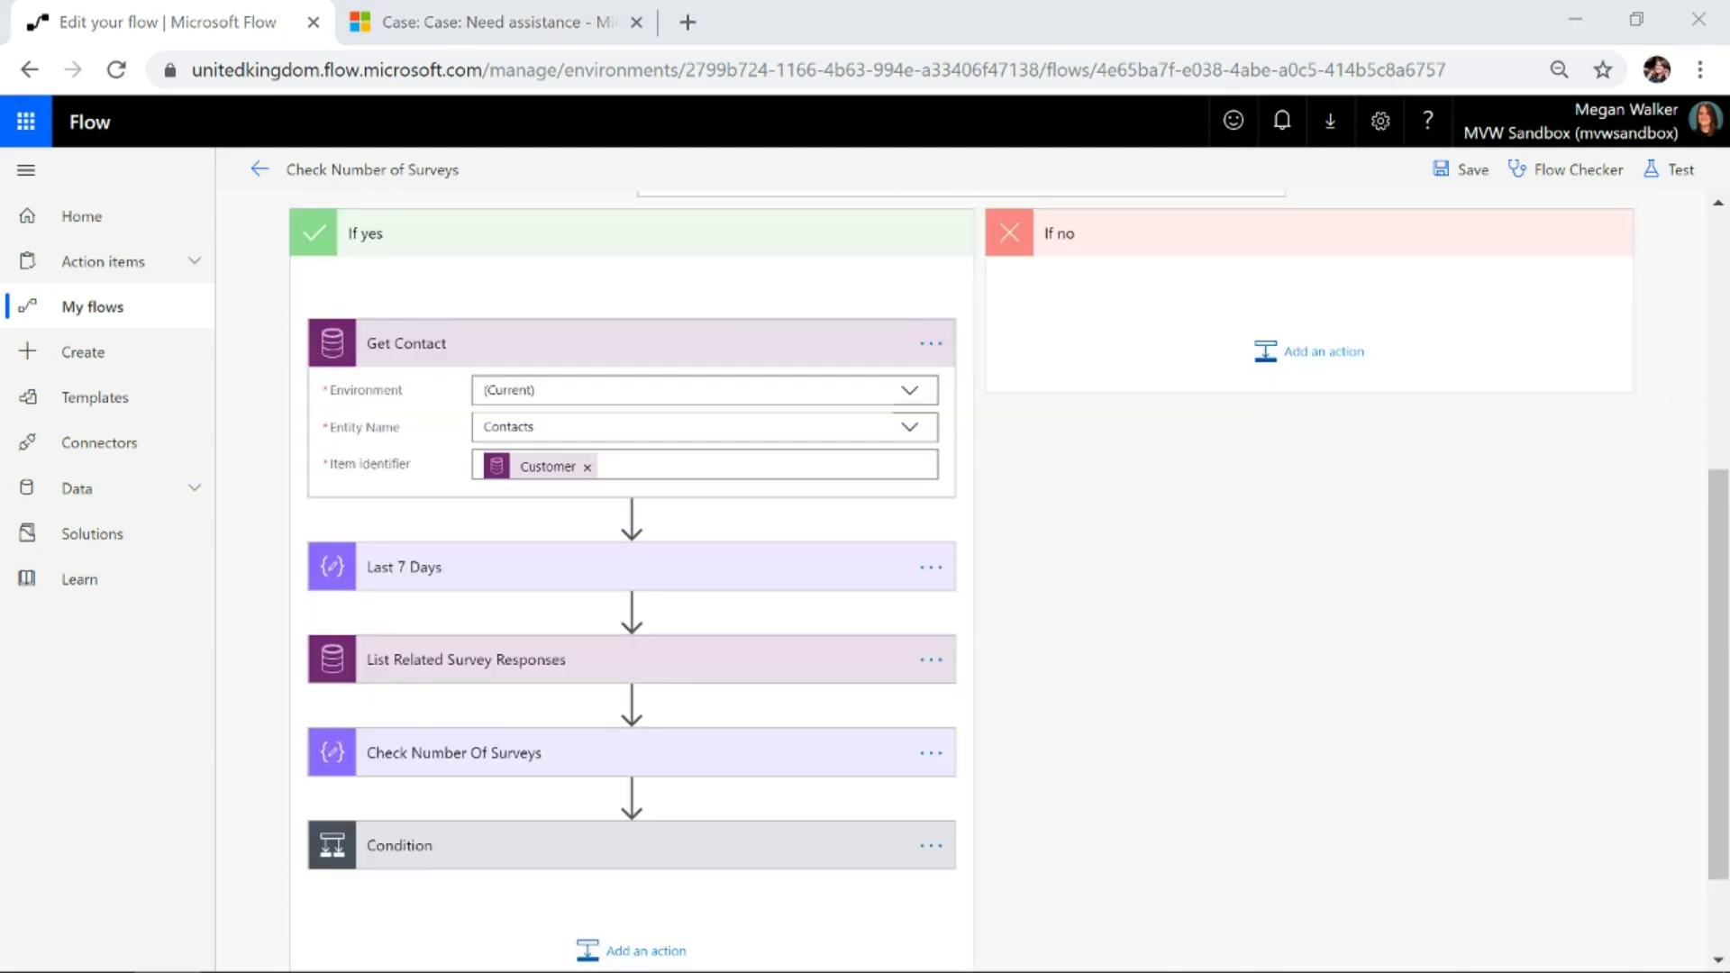
{"action": "left_click", "coordinate": [610, 578]}
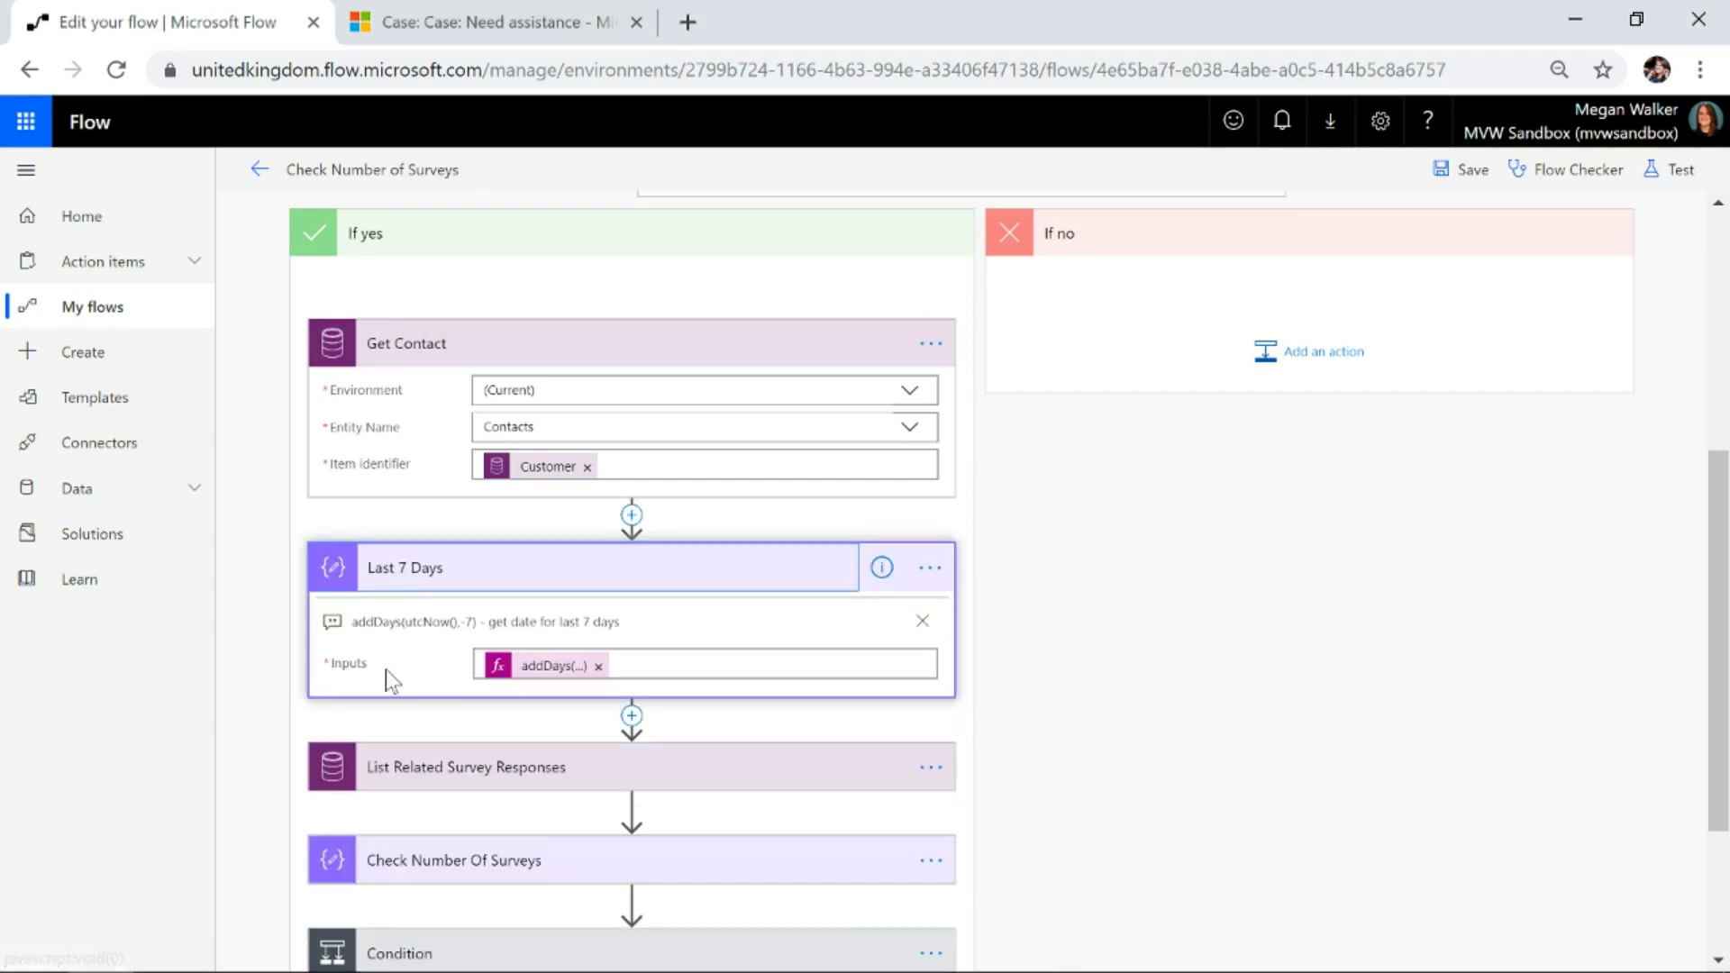
{"action": "left_click", "coordinate": [553, 667]}
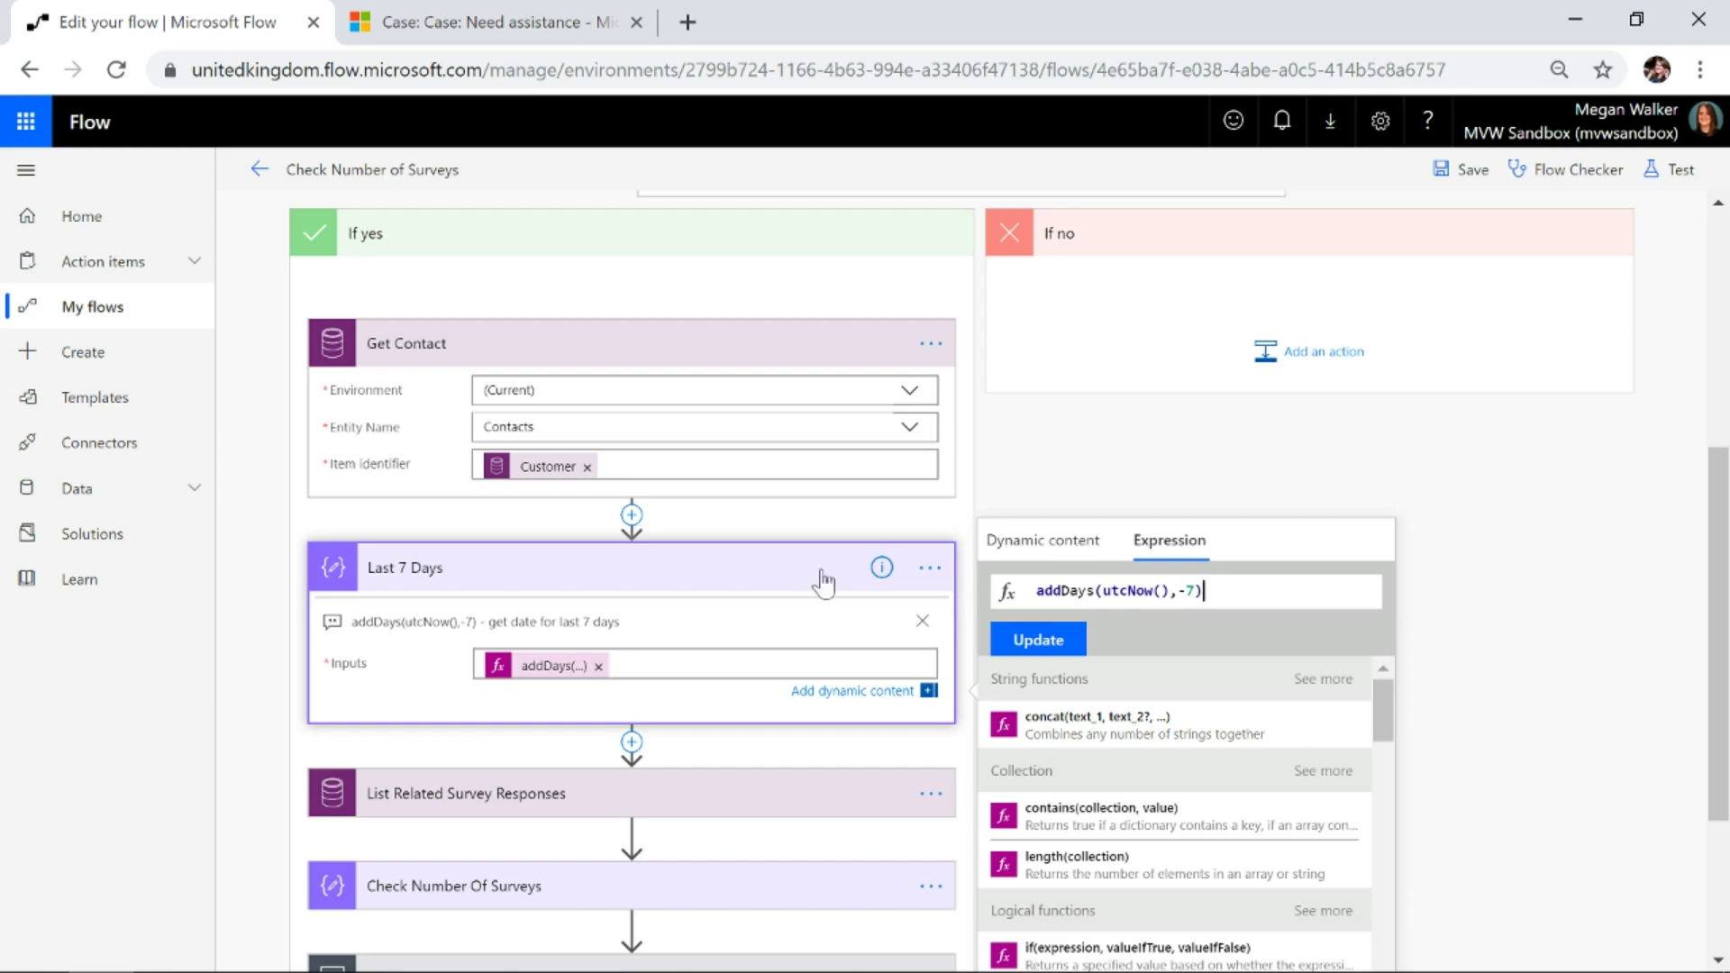
{"action": "left_click", "coordinate": [506, 576]}
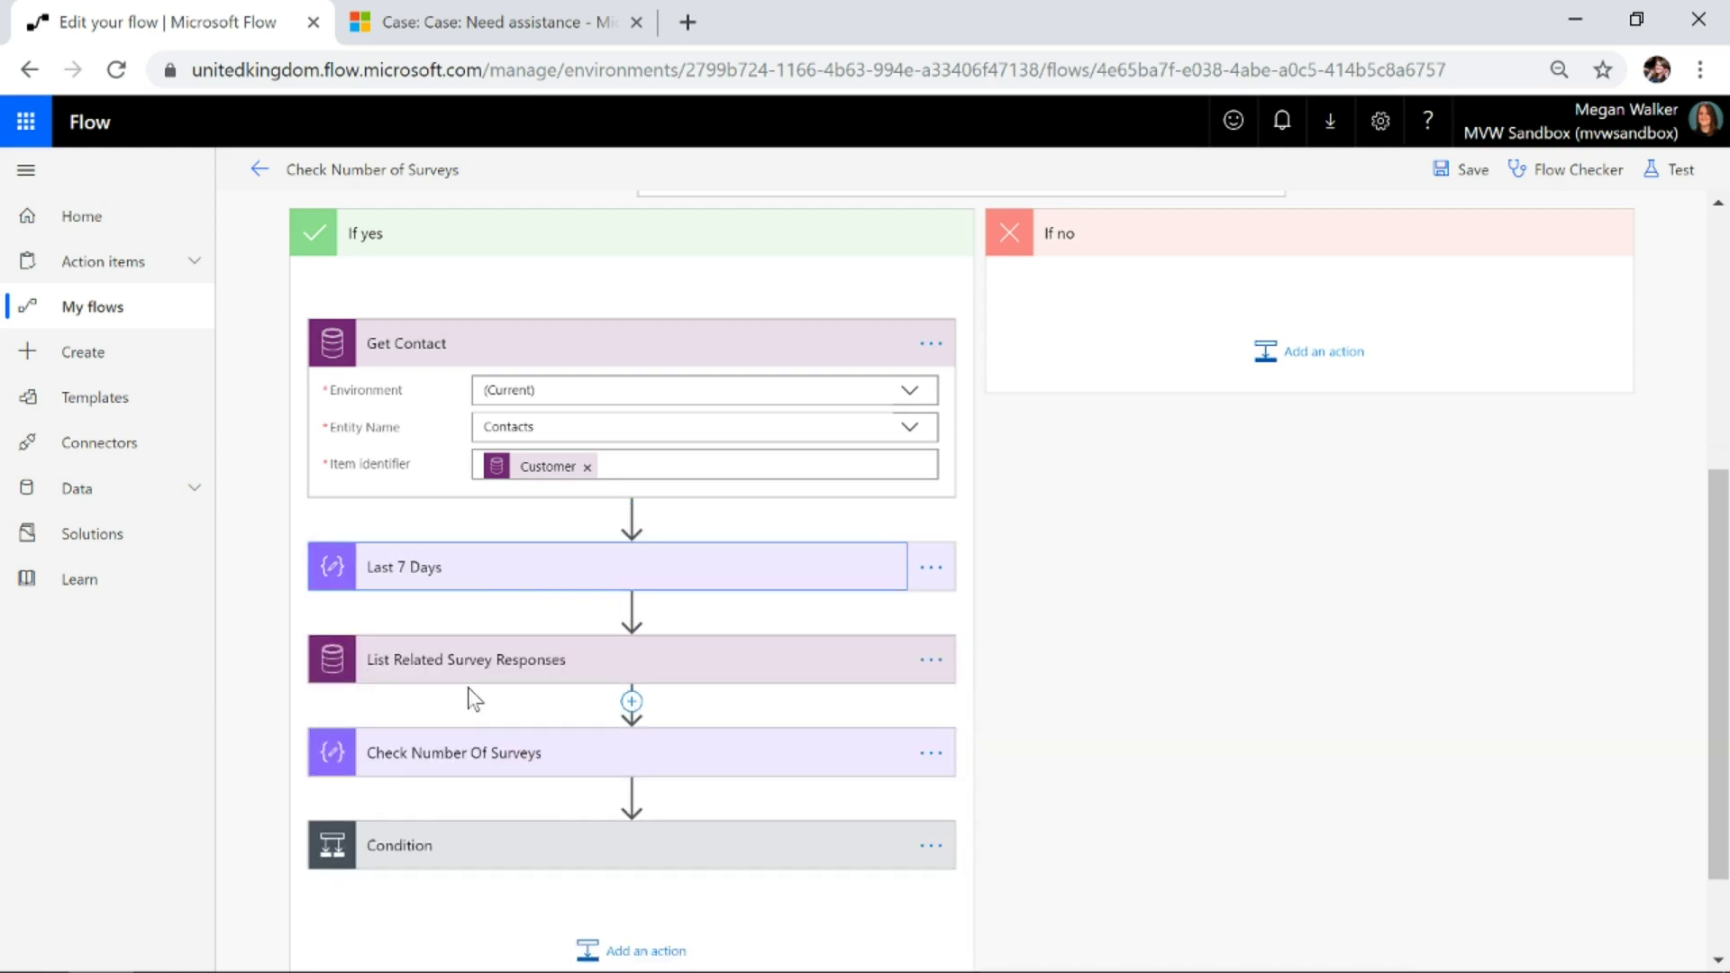
{"action": "left_click", "coordinate": [483, 671]}
{"action": "scroll", "coordinate": [900, 667], "scroll_direction": "down", "scroll_amount": 3}
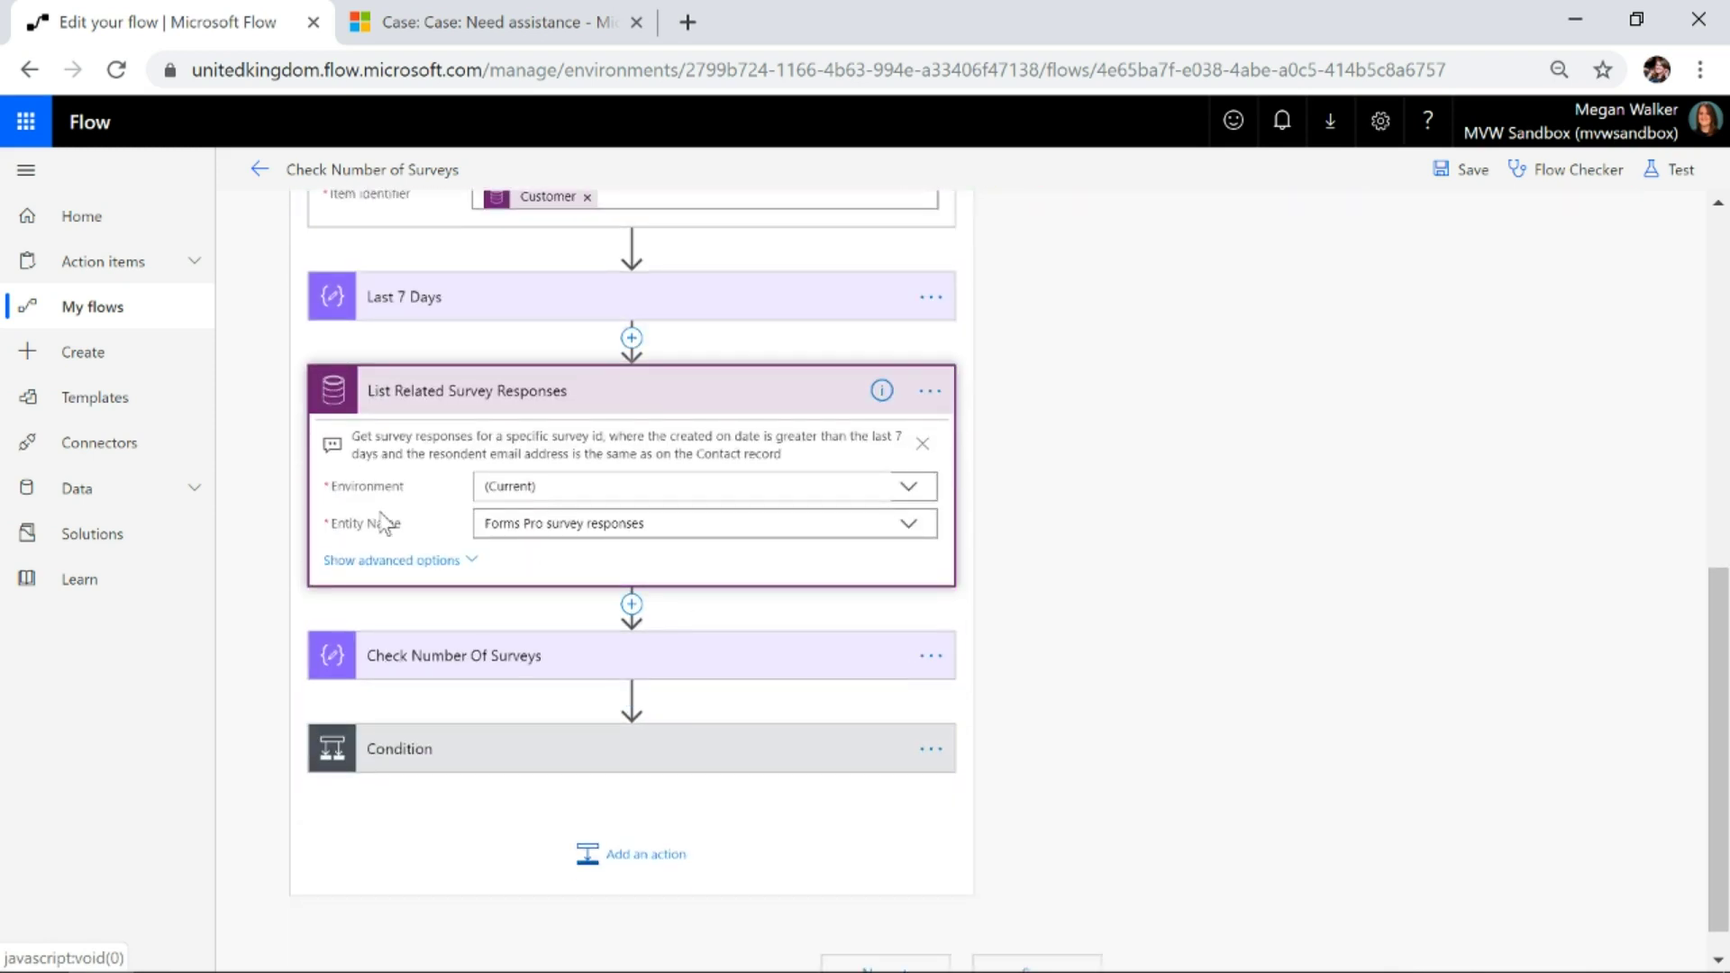
{"action": "left_click", "coordinate": [468, 560]}
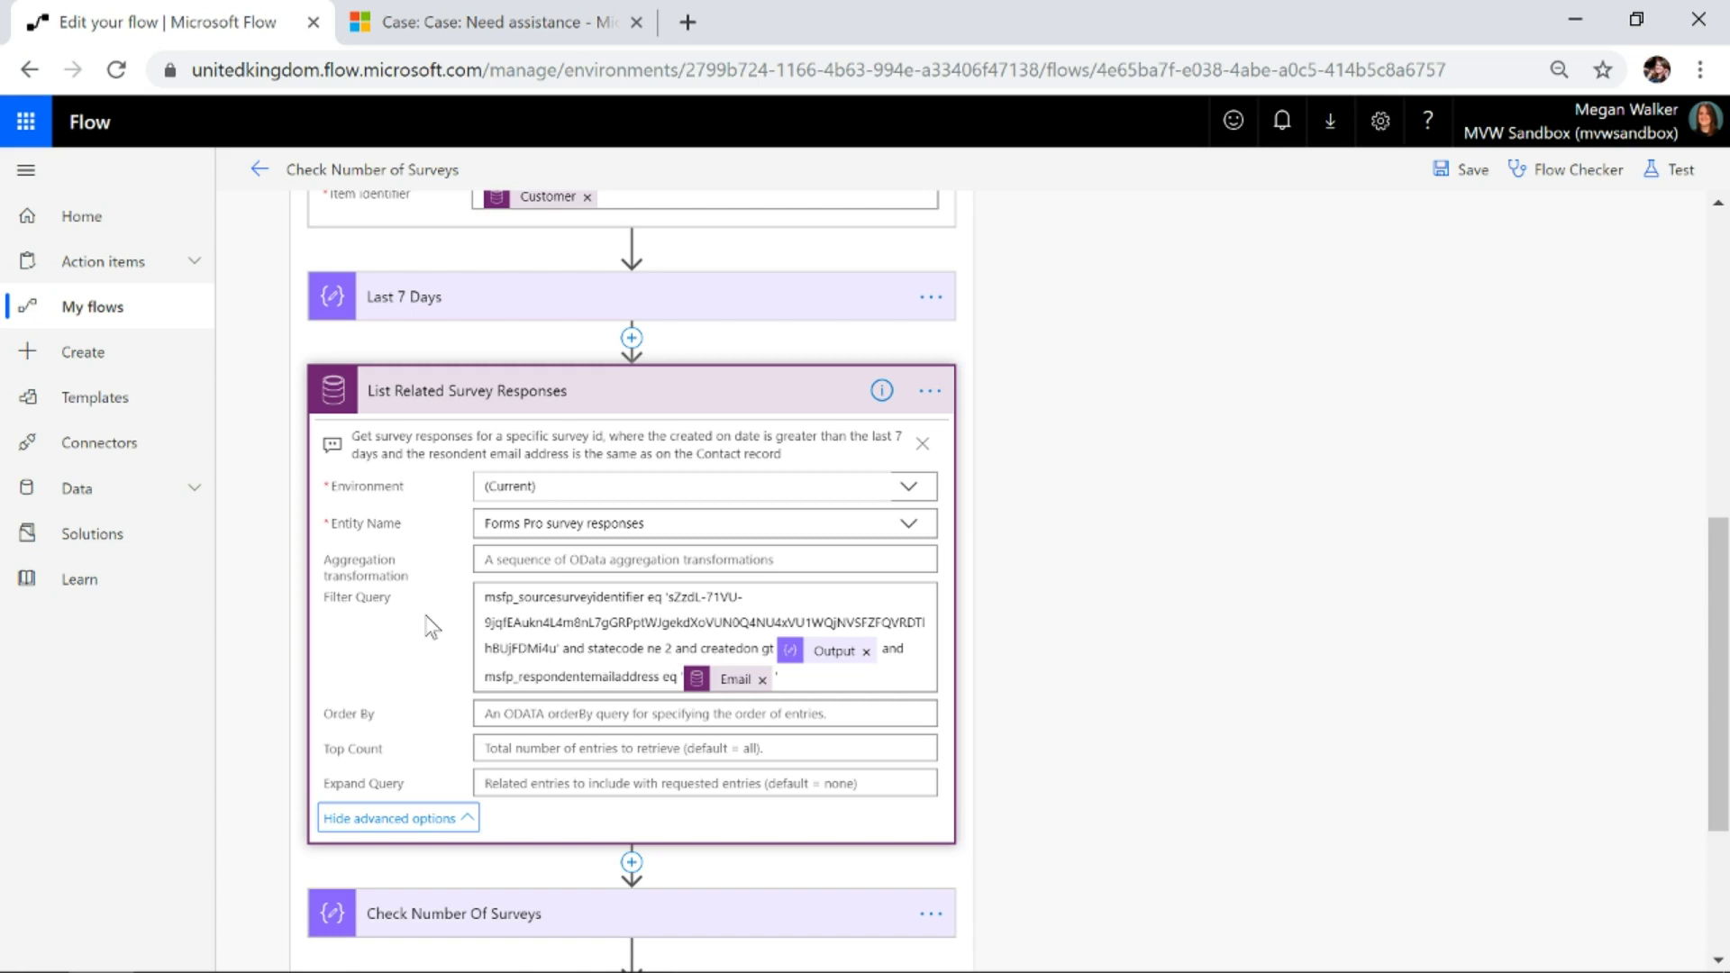
{"action": "left_click", "coordinate": [423, 298]}
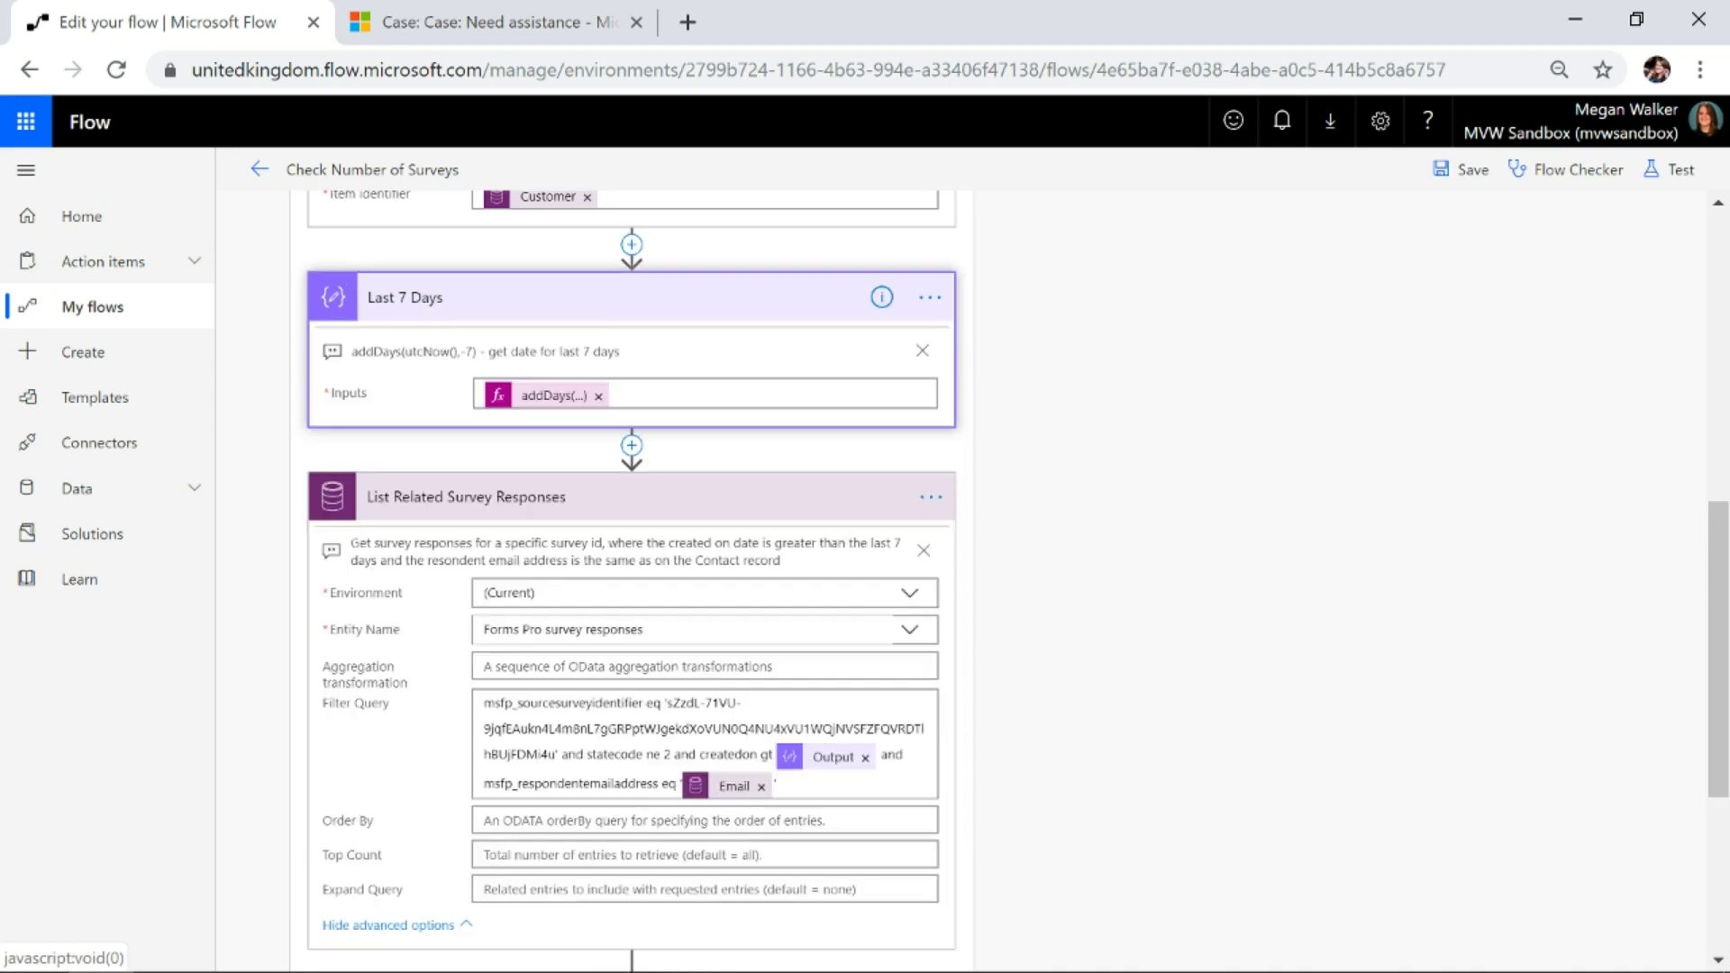
{"action": "scroll", "coordinate": [981, 645], "scroll_direction": "down", "scroll_amount": 2}
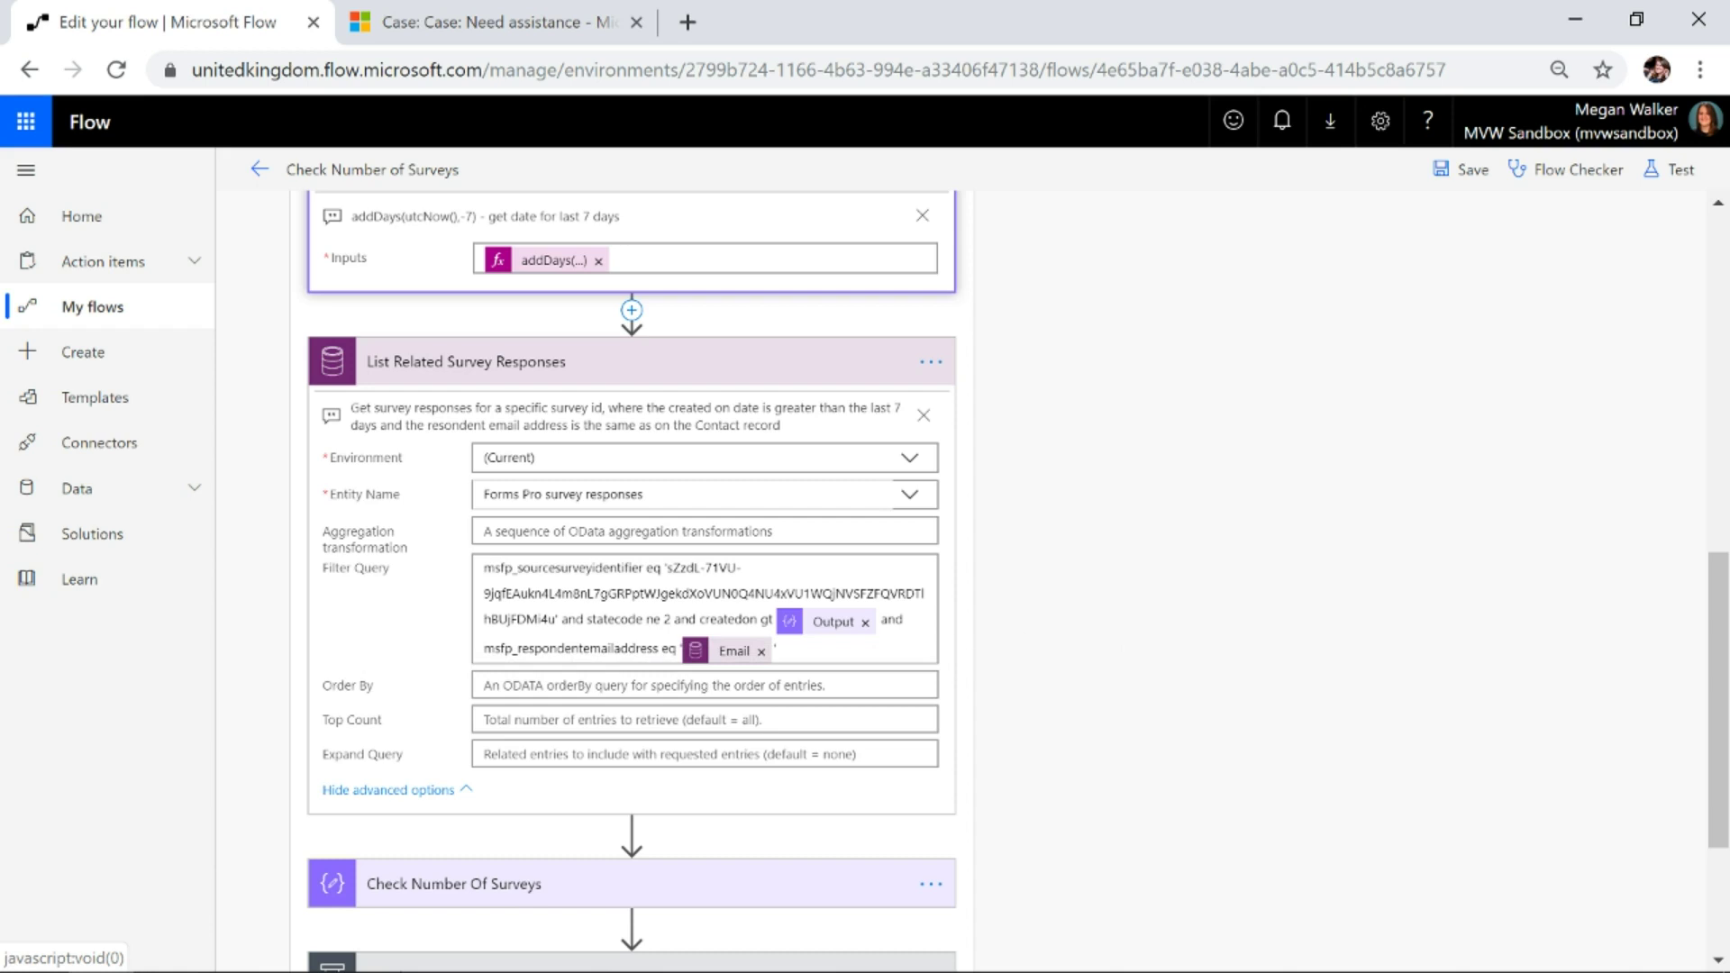
{"action": "mouse_move", "coordinate": [722, 660]}
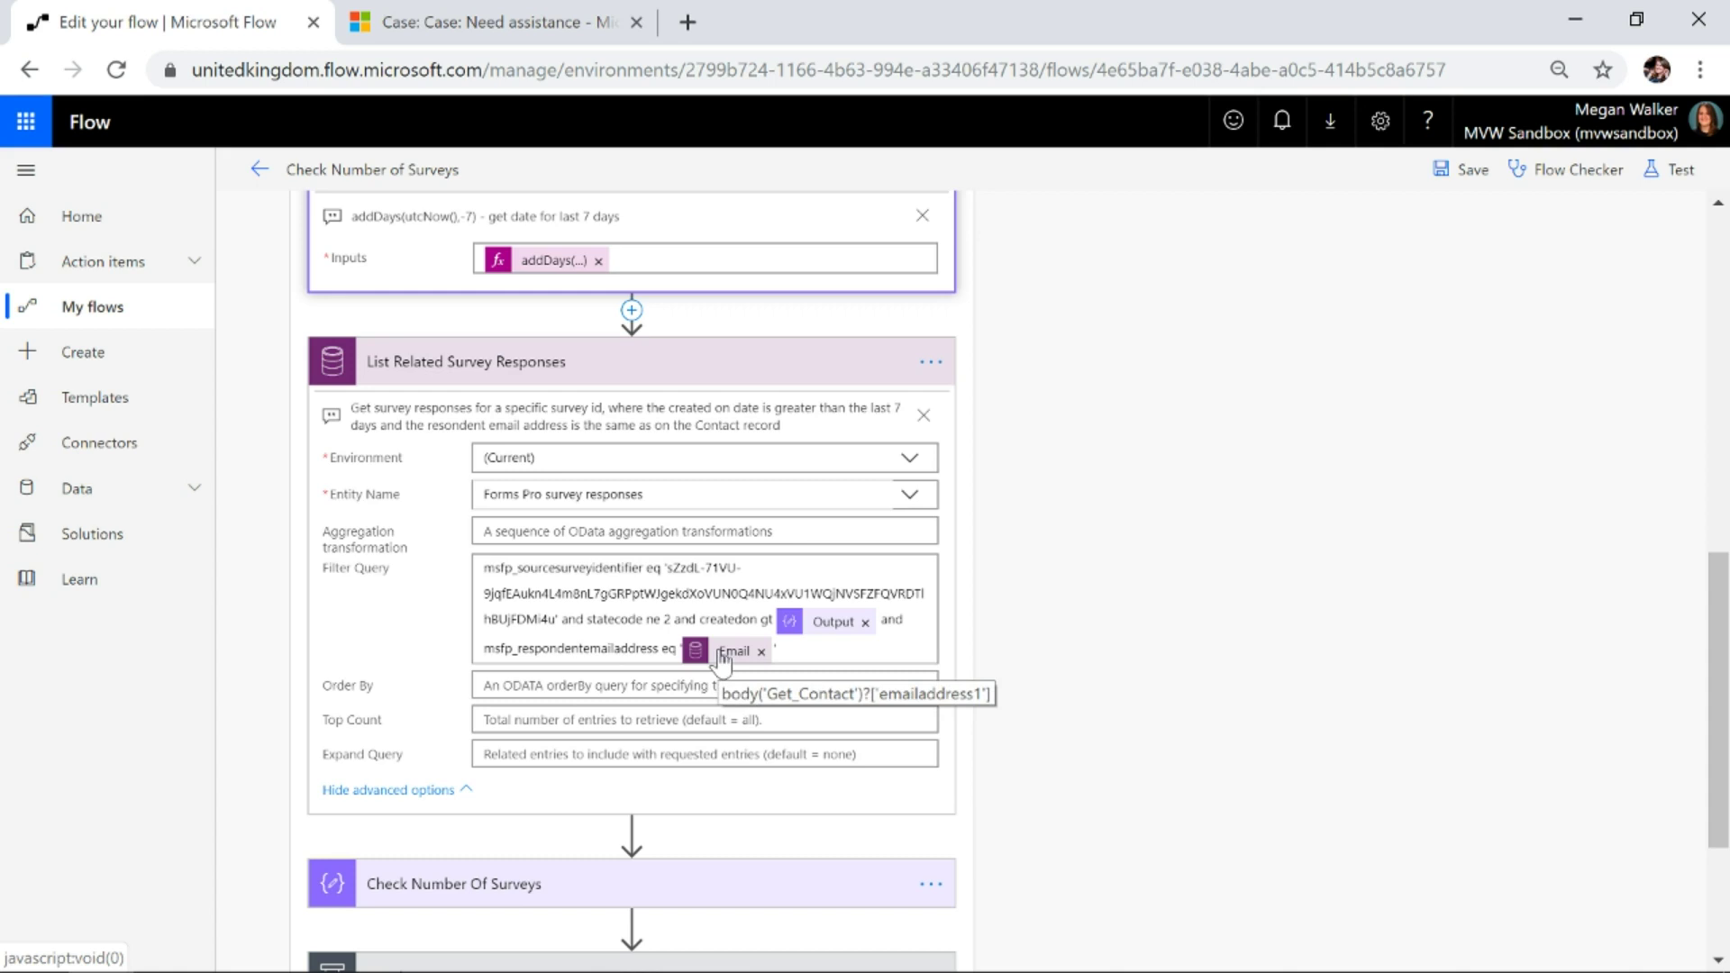
{"action": "left_click", "coordinate": [614, 377]}
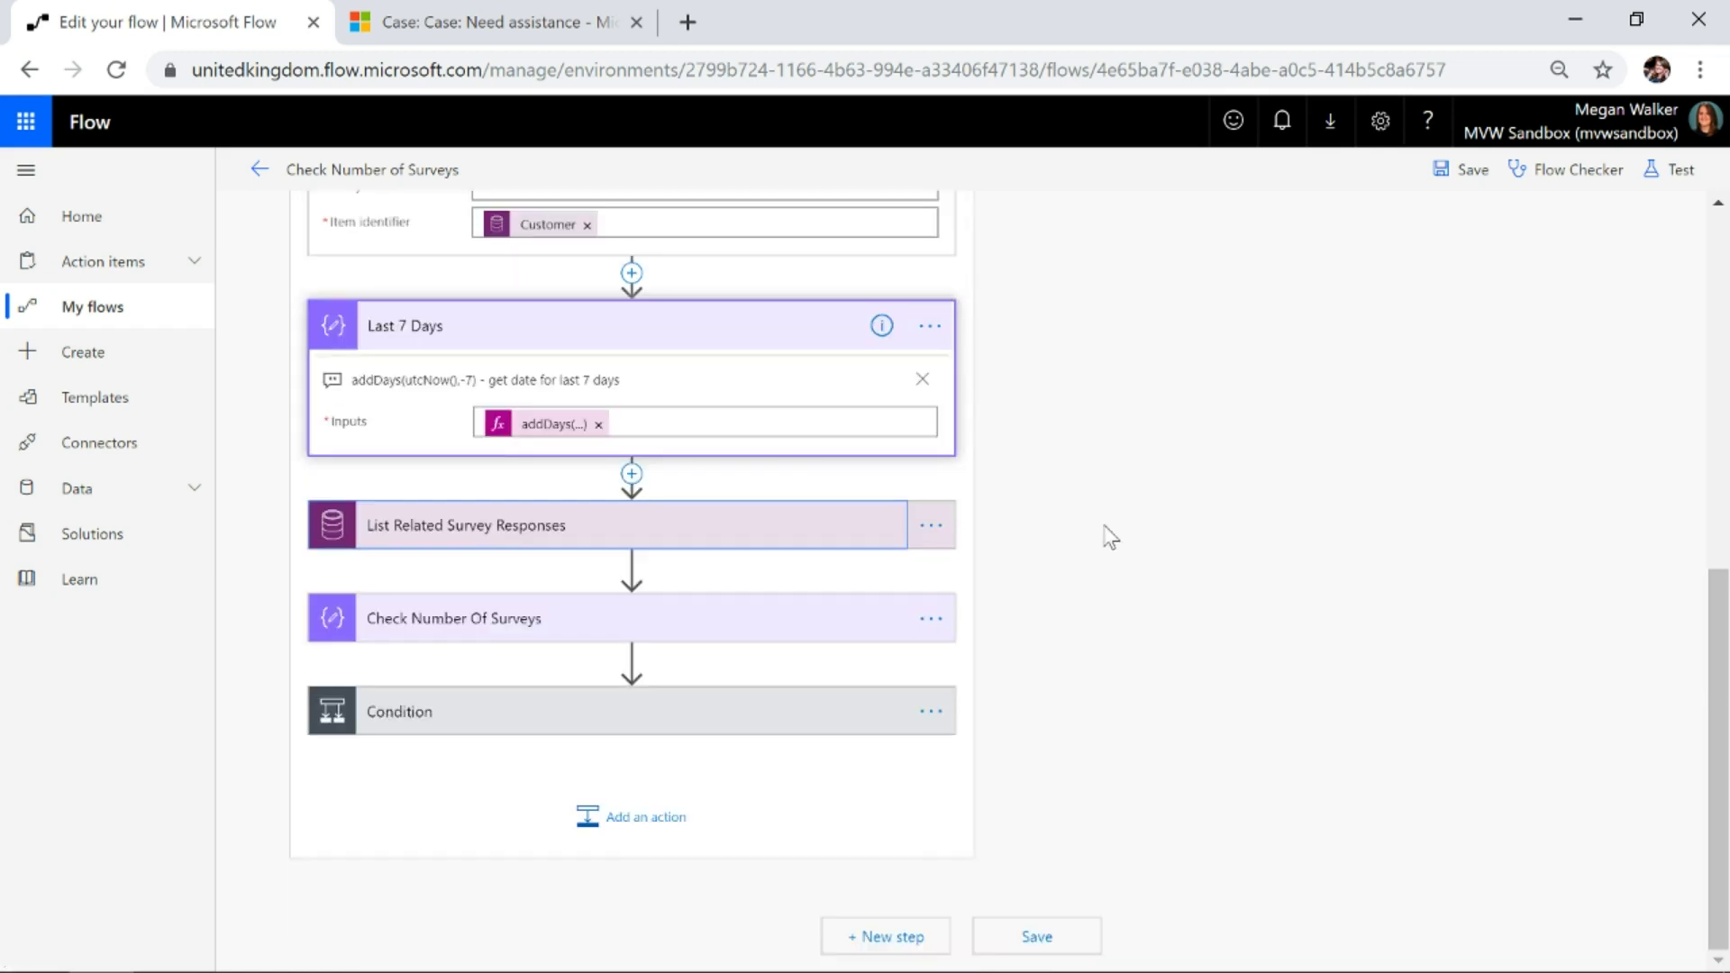
{"action": "left_click", "coordinate": [390, 333]}
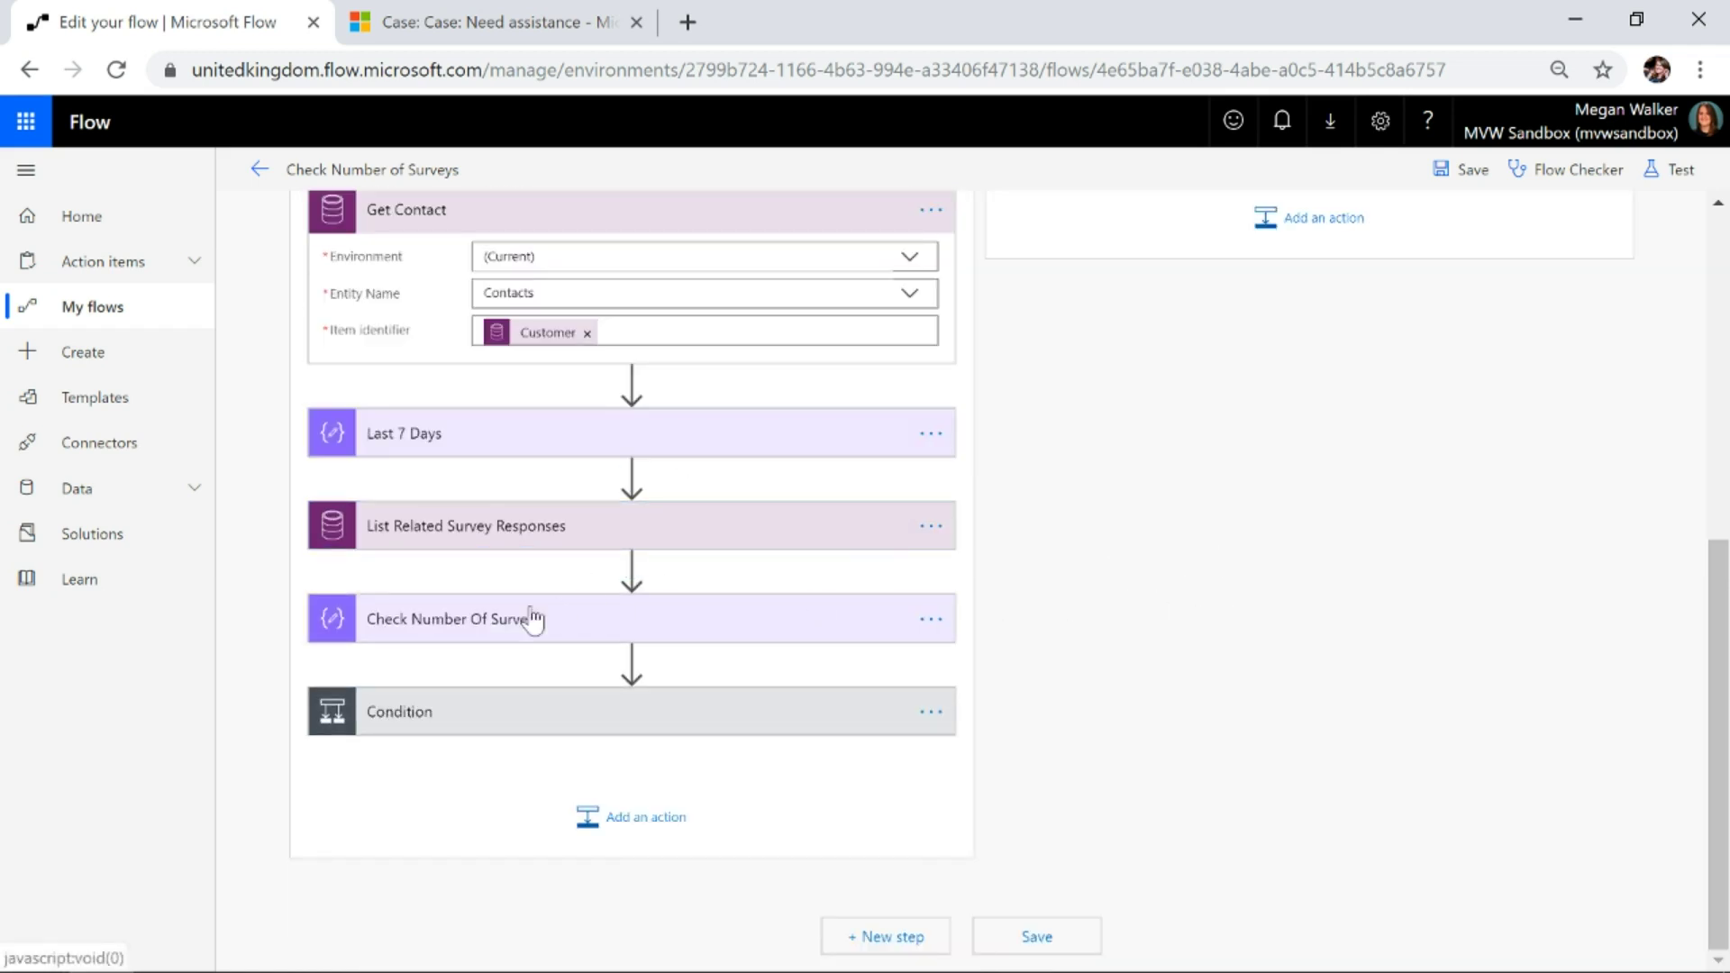
{"action": "left_click", "coordinate": [498, 636]}
{"action": "left_click", "coordinate": [543, 613]}
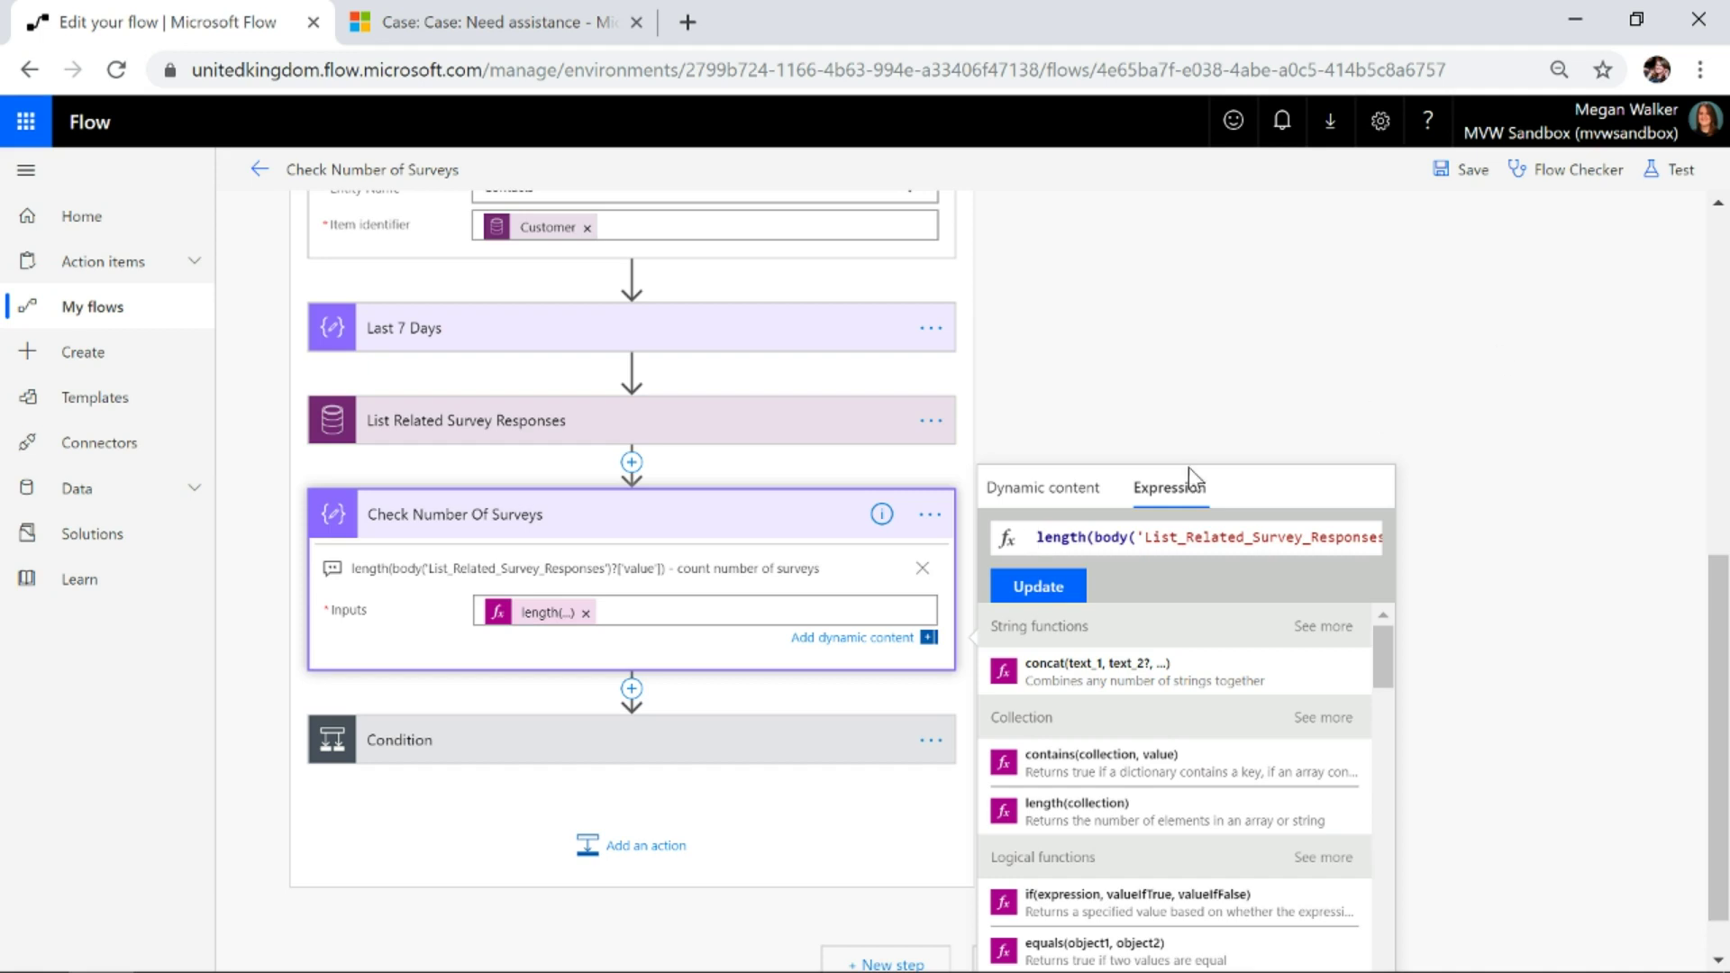
- Set the Condition's first value to the Check Number Of Surveys Output, compared equal to 0
{"action": "left_click", "coordinate": [515, 535]}
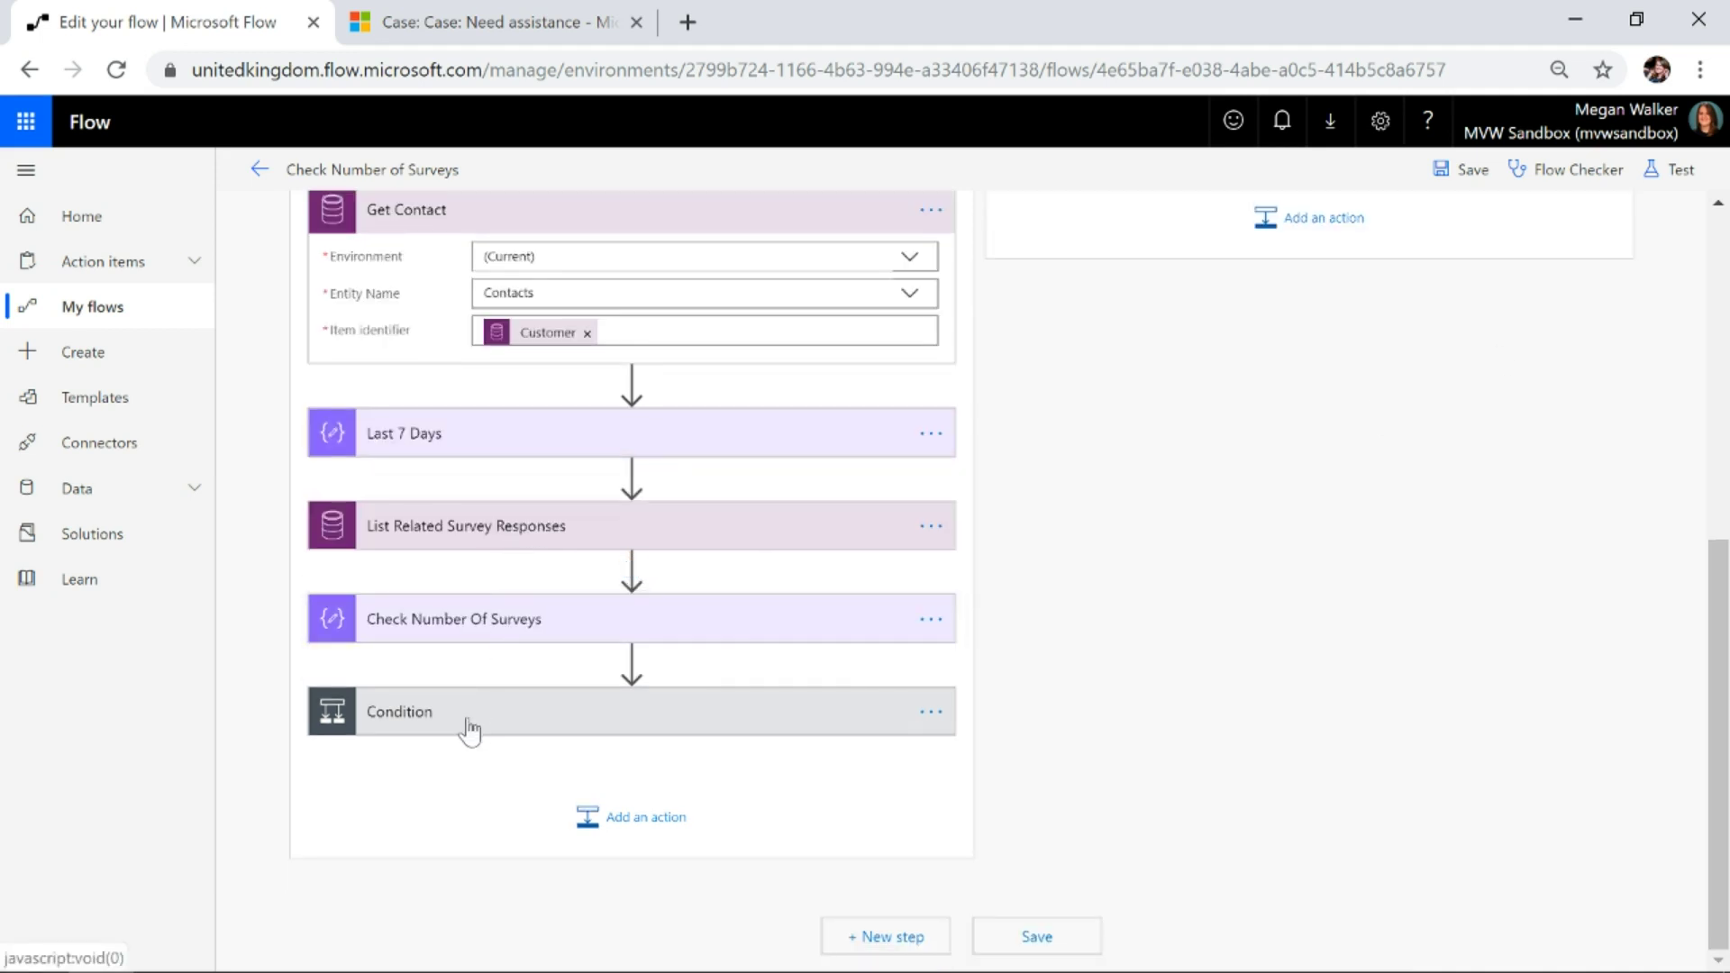
{"action": "left_click", "coordinate": [473, 723]}
{"action": "scroll", "coordinate": [1489, 569], "scroll_direction": "down", "scroll_amount": 3}
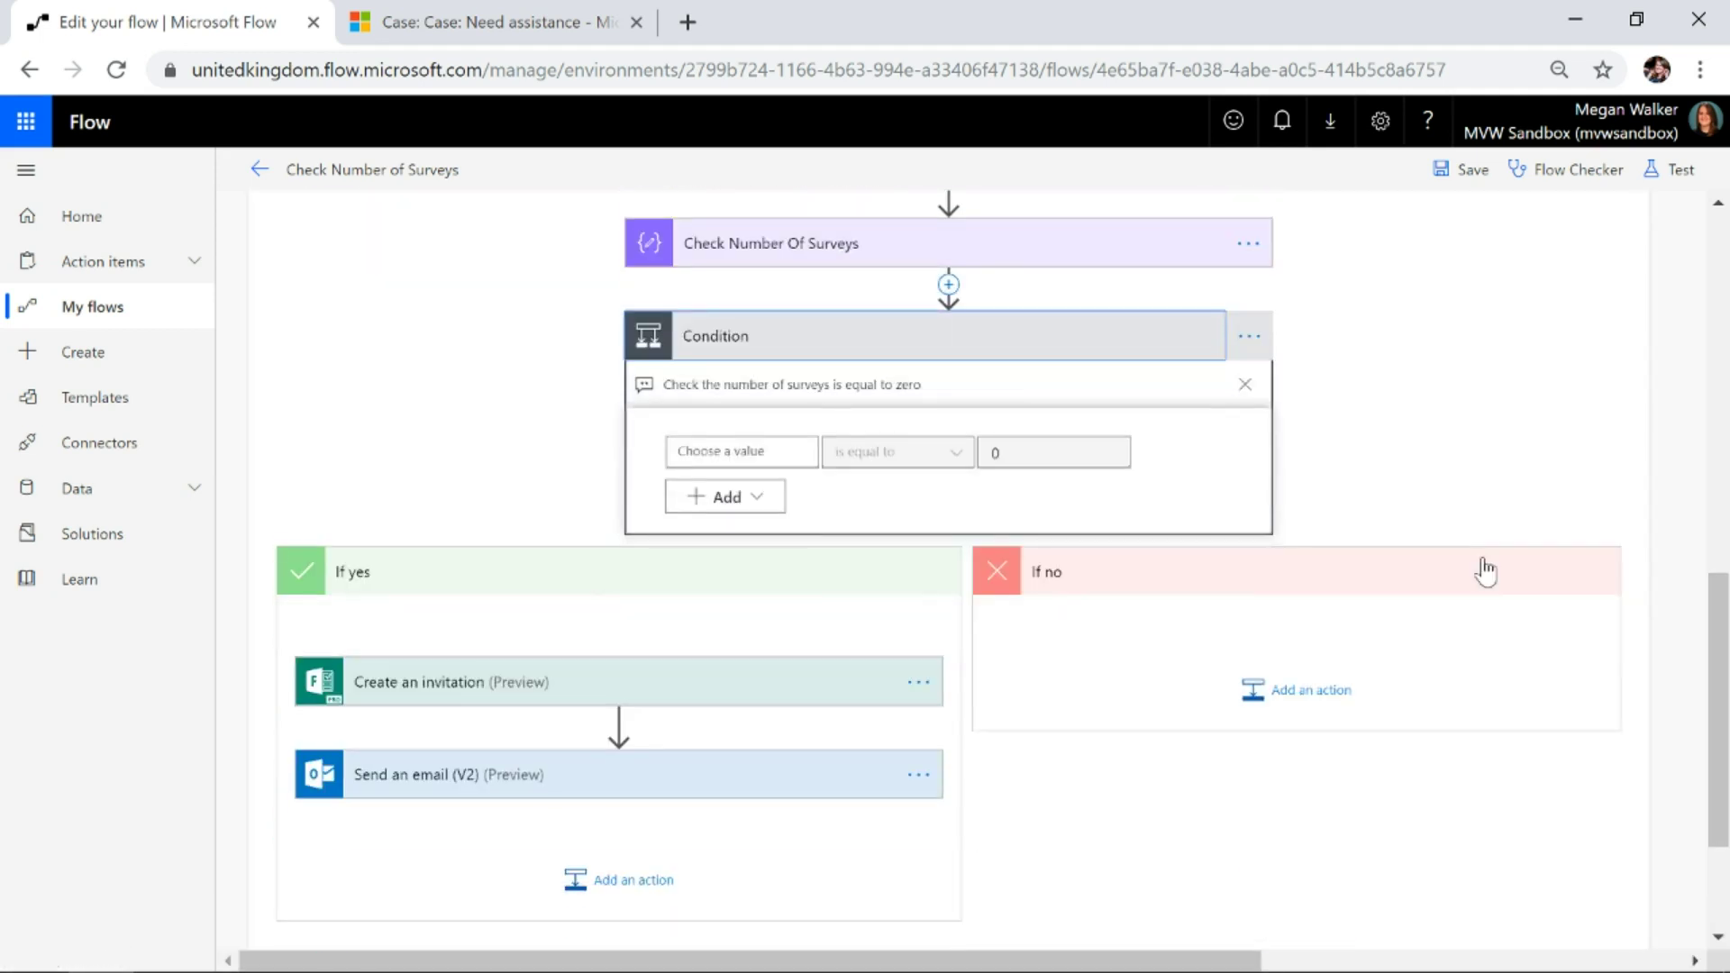
{"action": "left_click", "coordinate": [747, 451]}
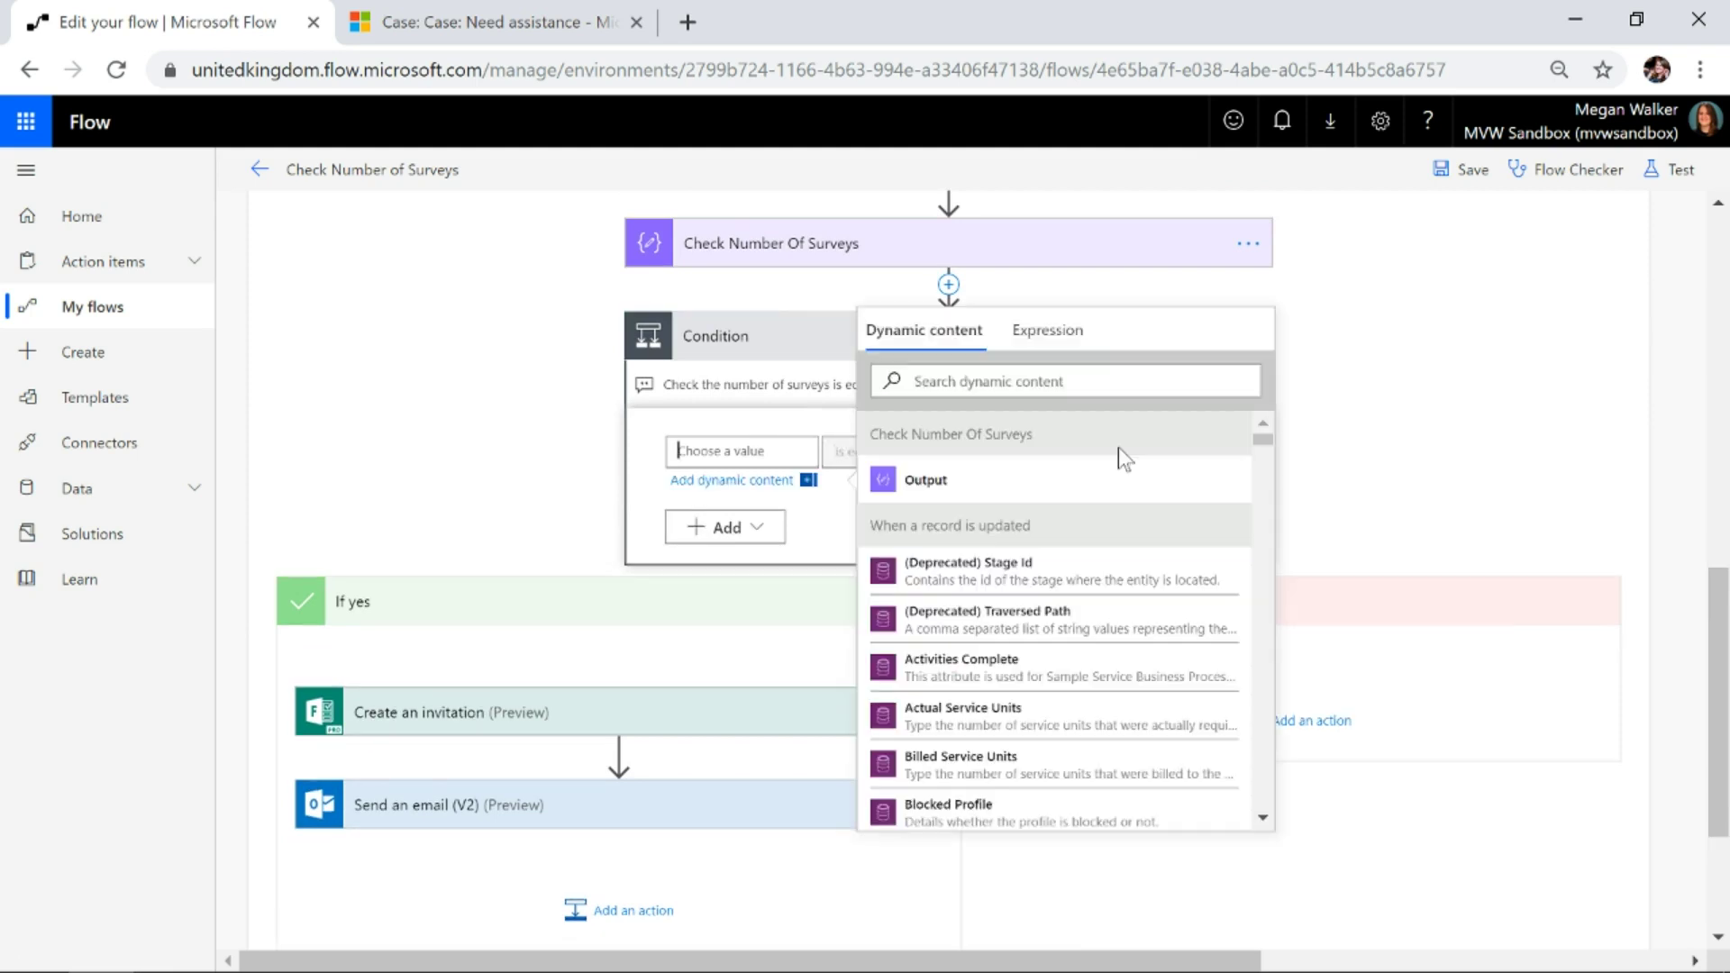
{"action": "left_click", "coordinate": [973, 479]}
{"action": "left_click", "coordinate": [1490, 462]}
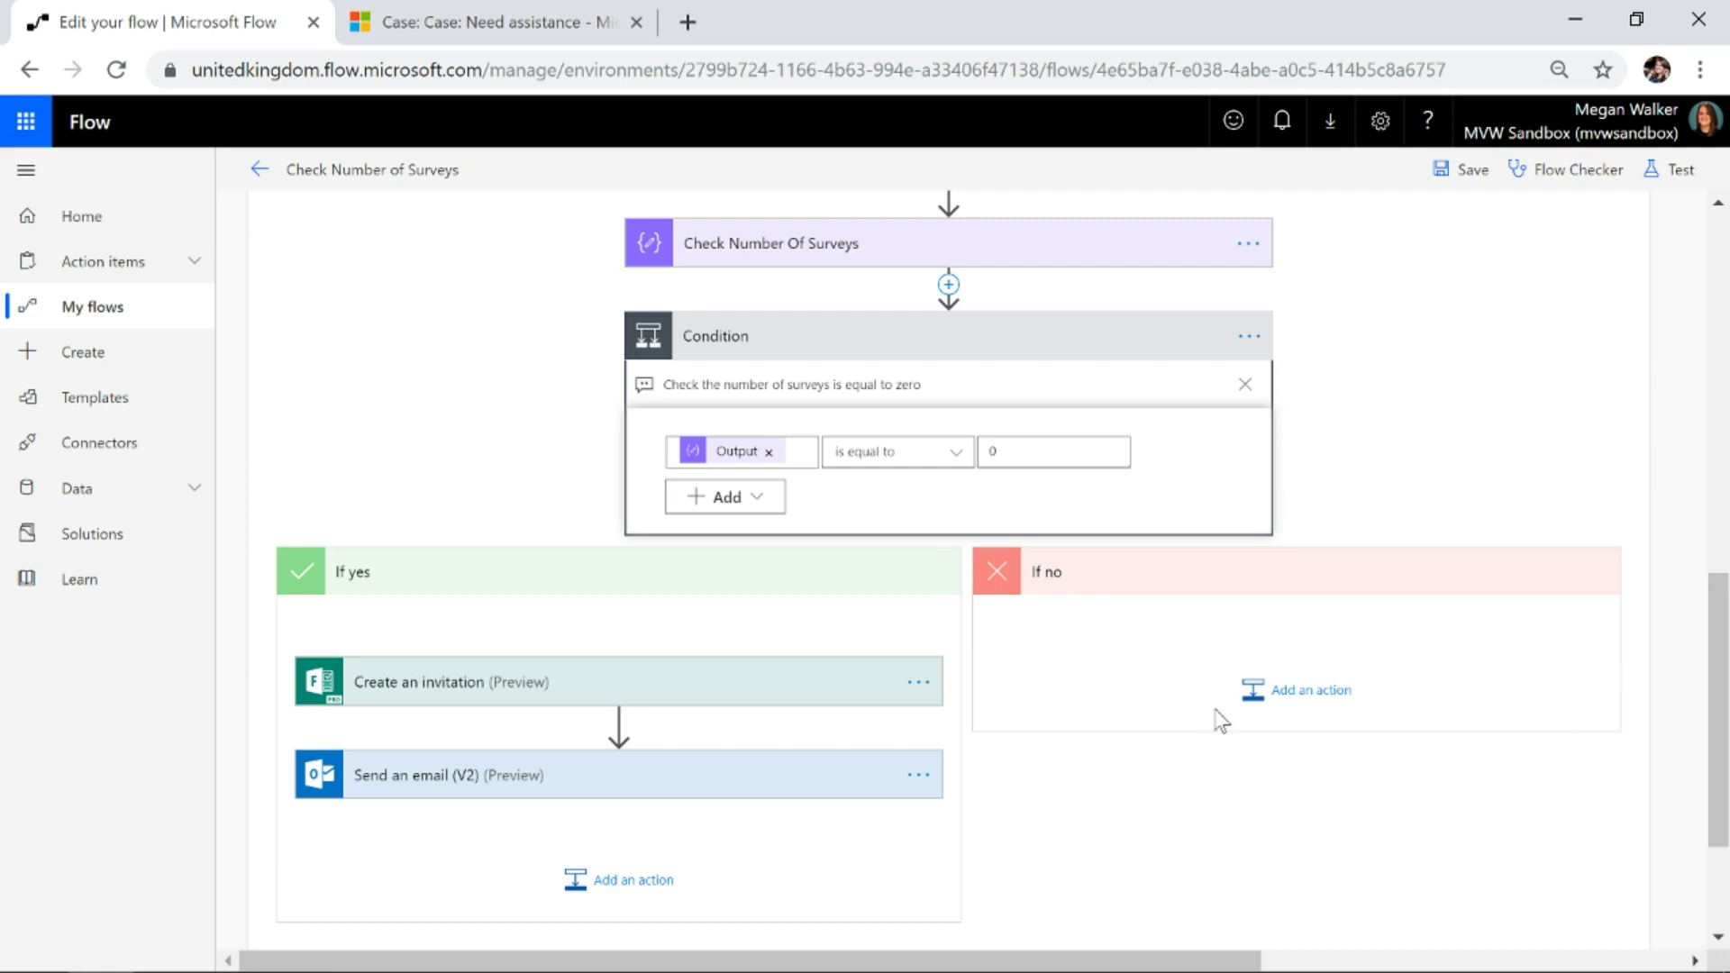
{"action": "scroll", "coordinate": [1157, 718], "scroll_direction": "down", "scroll_amount": 1}
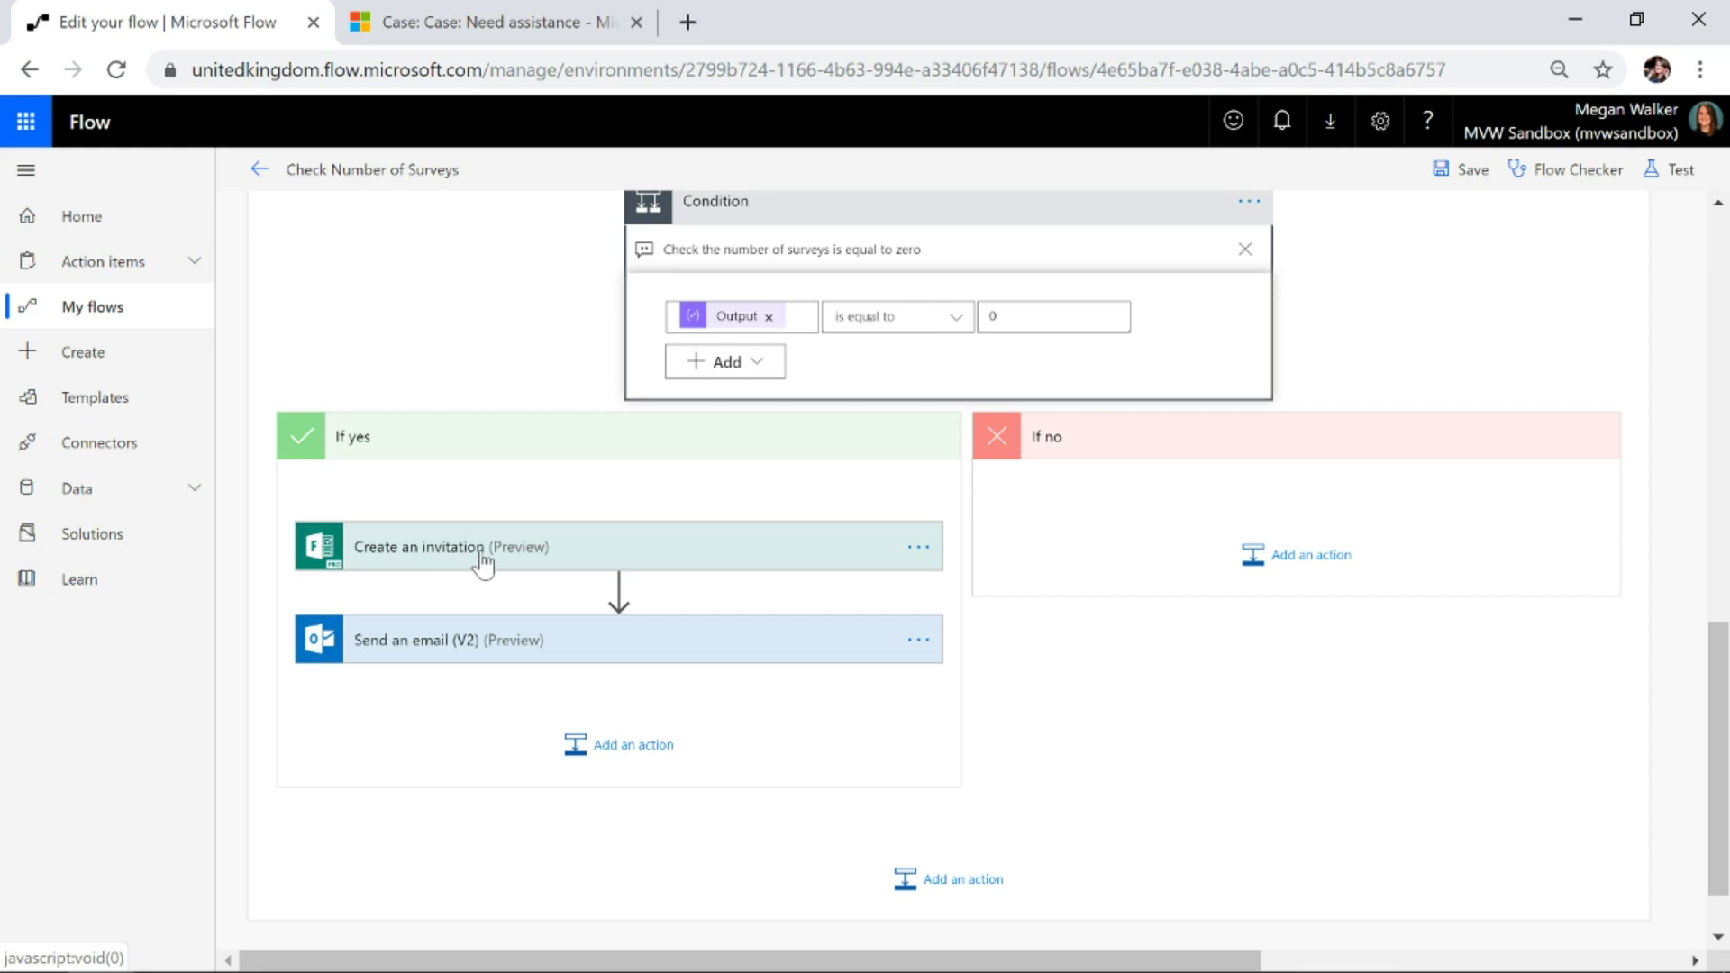
- Review the Create an invitation action's settings and its additional fields
{"action": "left_click", "coordinate": [482, 563]}
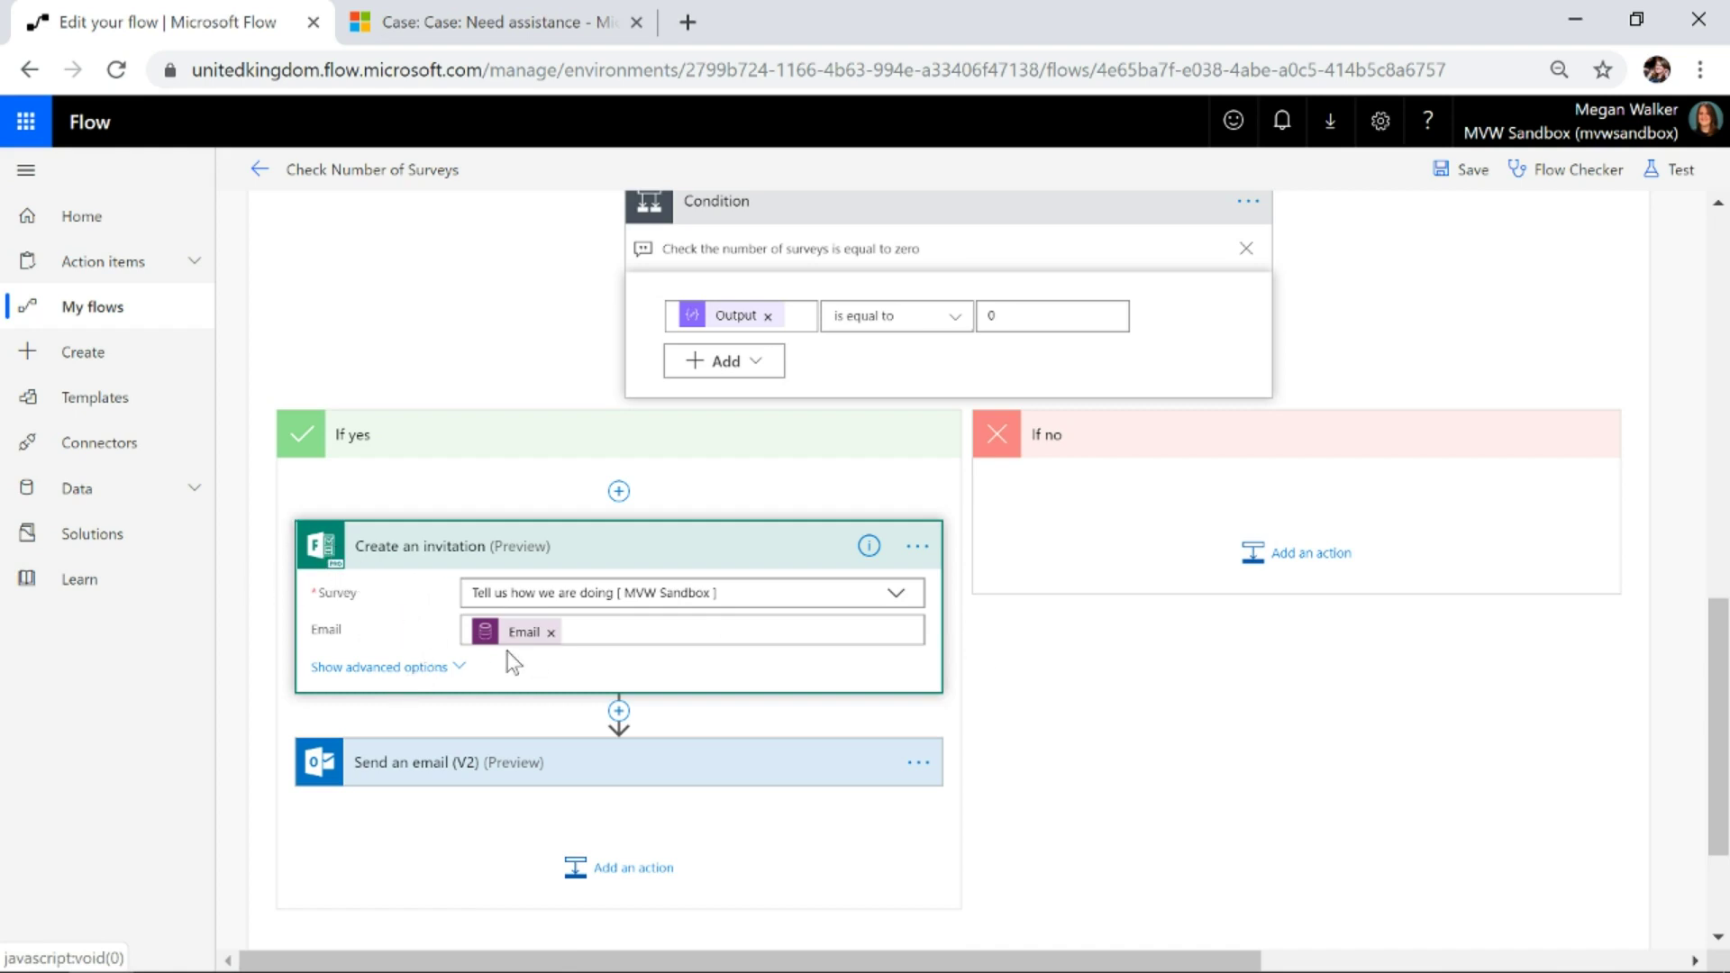
{"action": "mouse_move", "coordinate": [513, 641]}
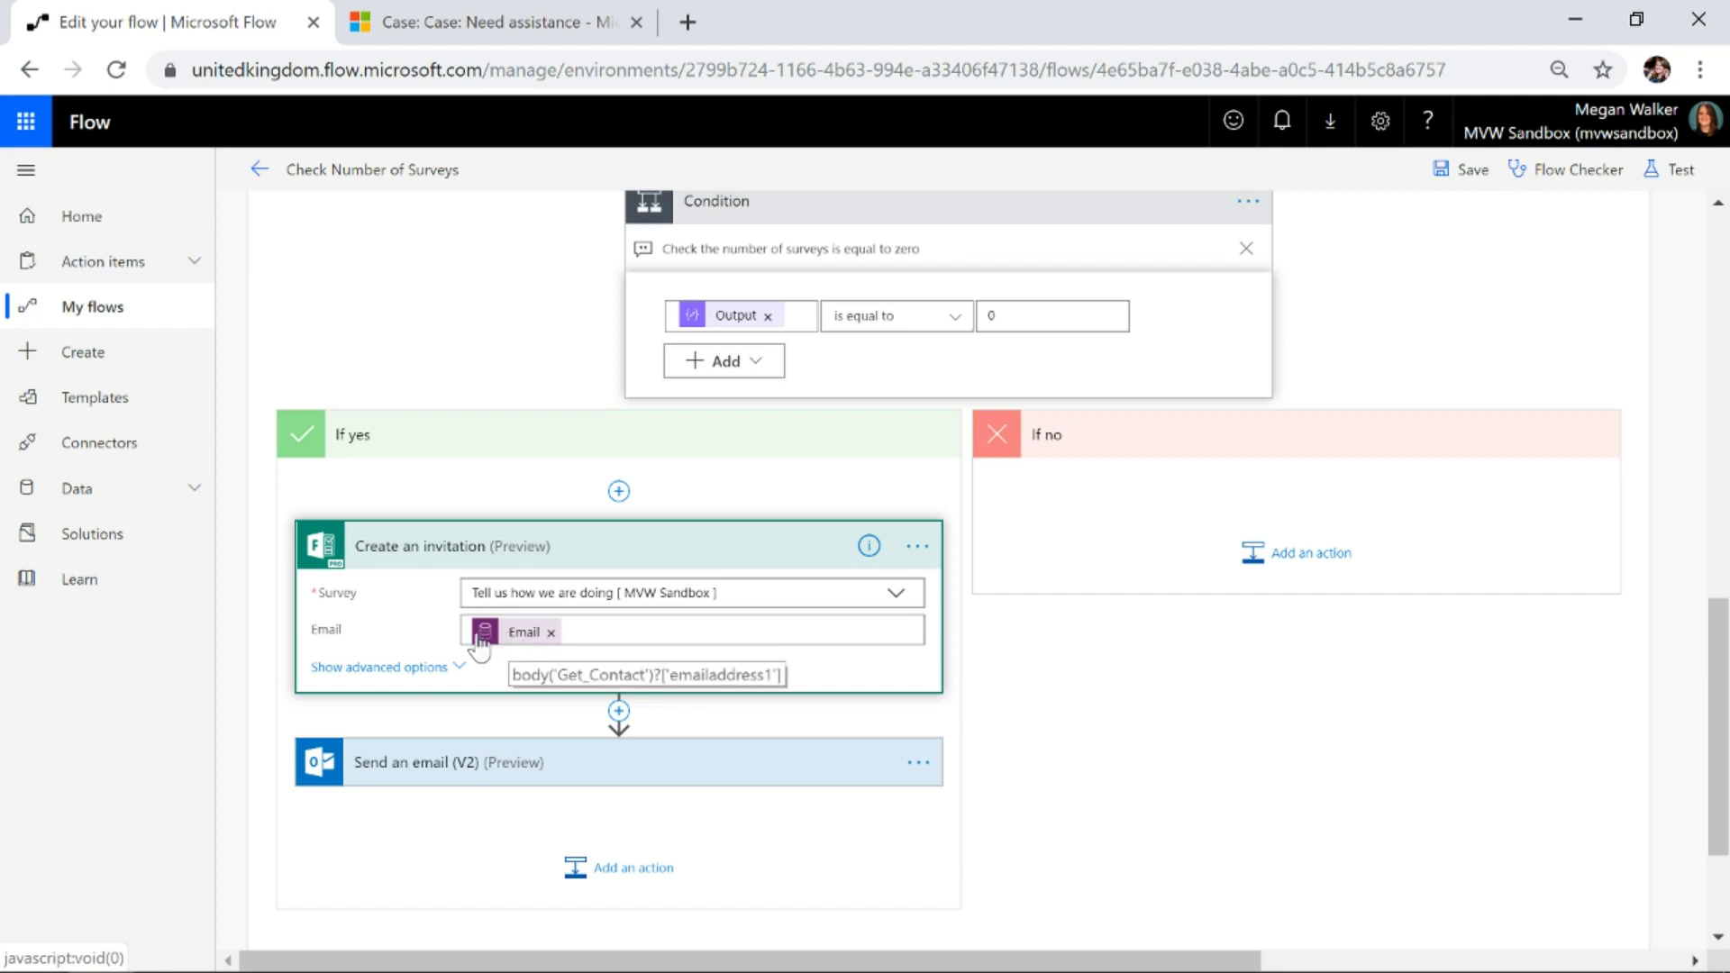
{"action": "left_click", "coordinate": [405, 672]}
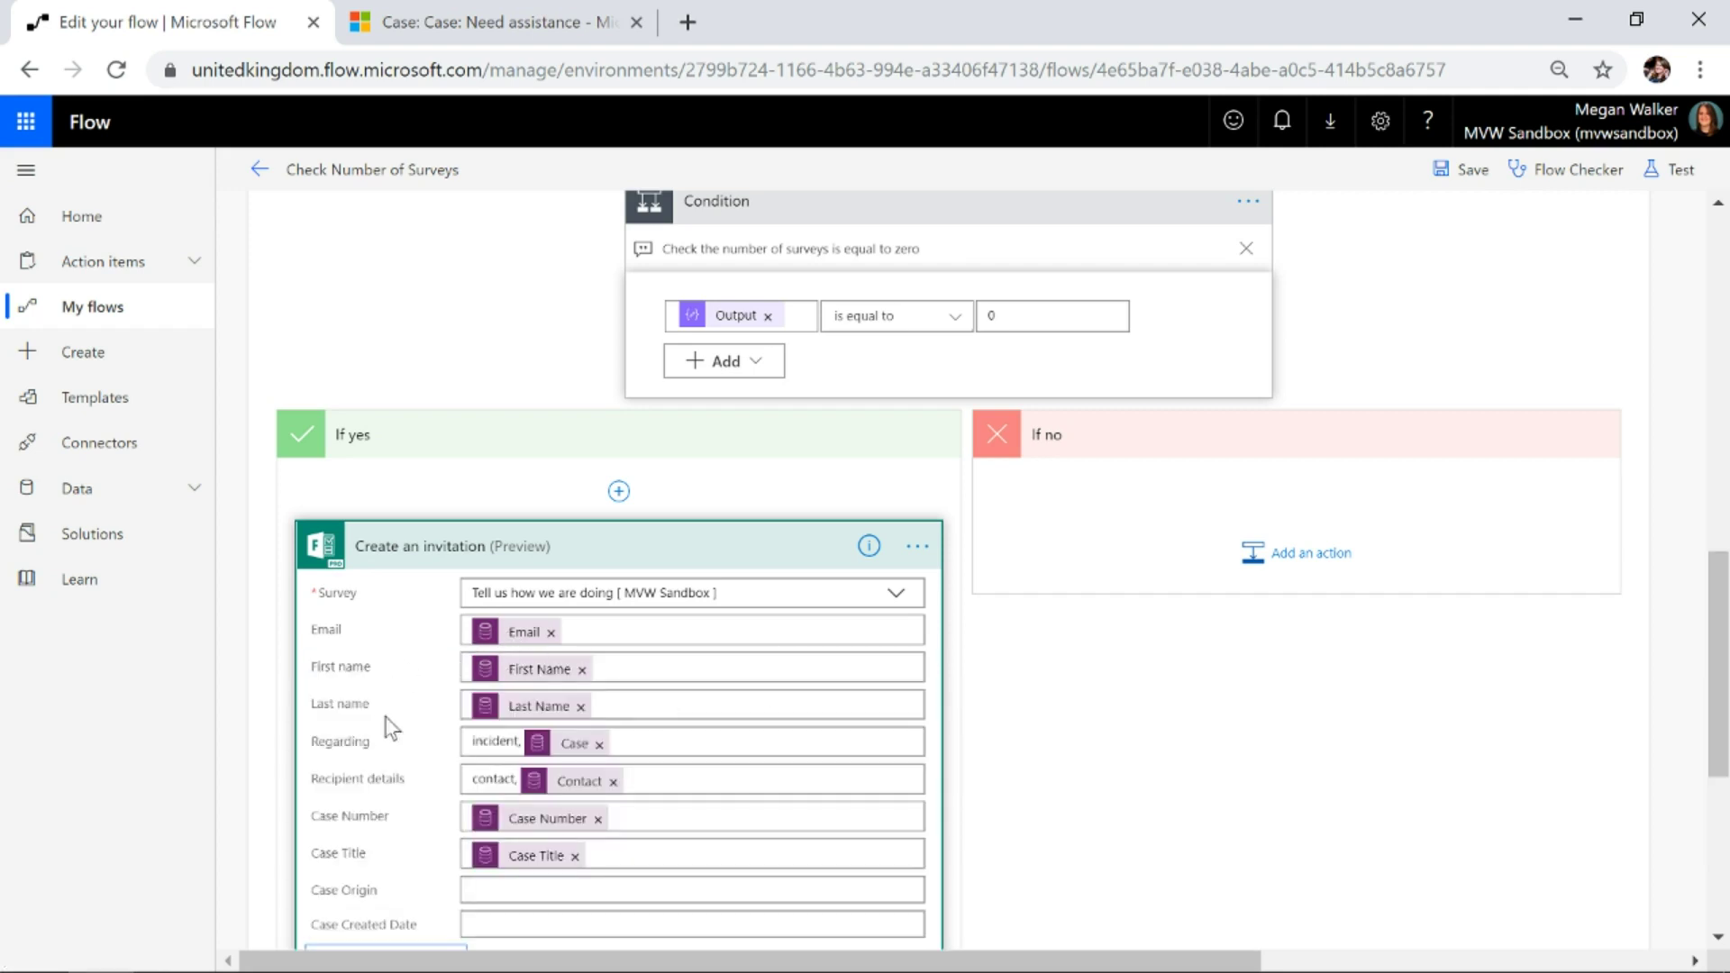
{"action": "mouse_move", "coordinate": [518, 677]}
{"action": "scroll", "coordinate": [329, 917], "scroll_direction": "down", "scroll_amount": 2}
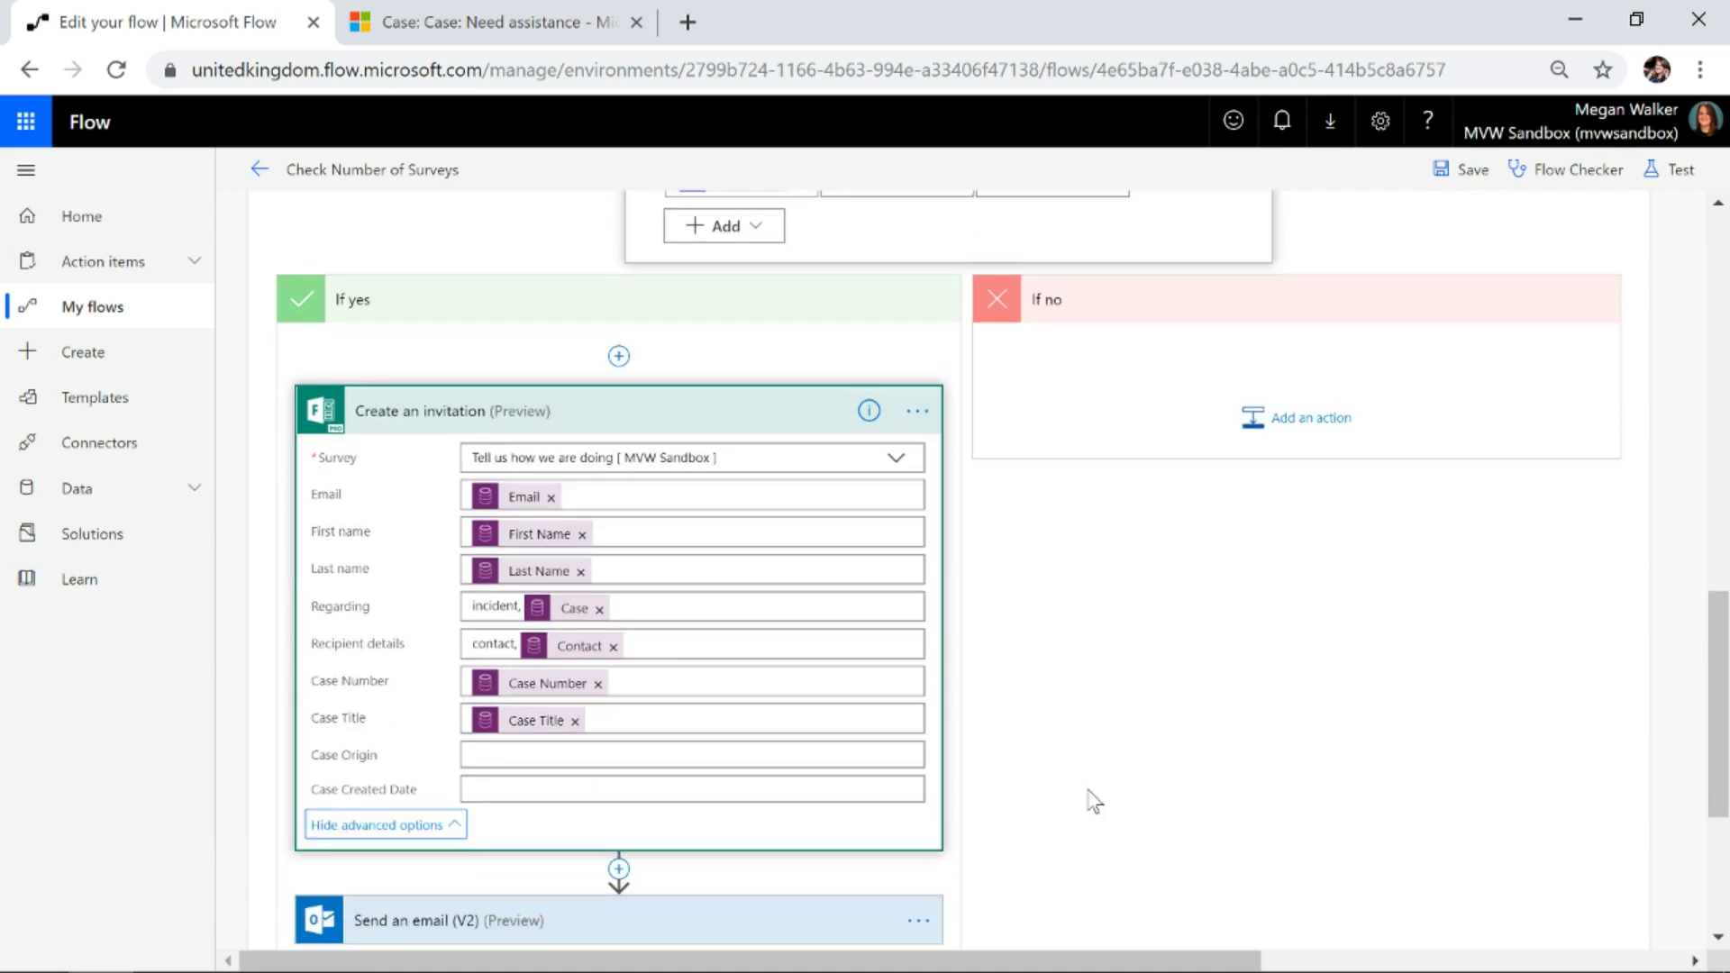
{"action": "scroll", "coordinate": [1100, 768], "scroll_direction": "down", "scroll_amount": 3}
{"action": "scroll", "coordinate": [1100, 768], "scroll_direction": "up", "scroll_amount": 1}
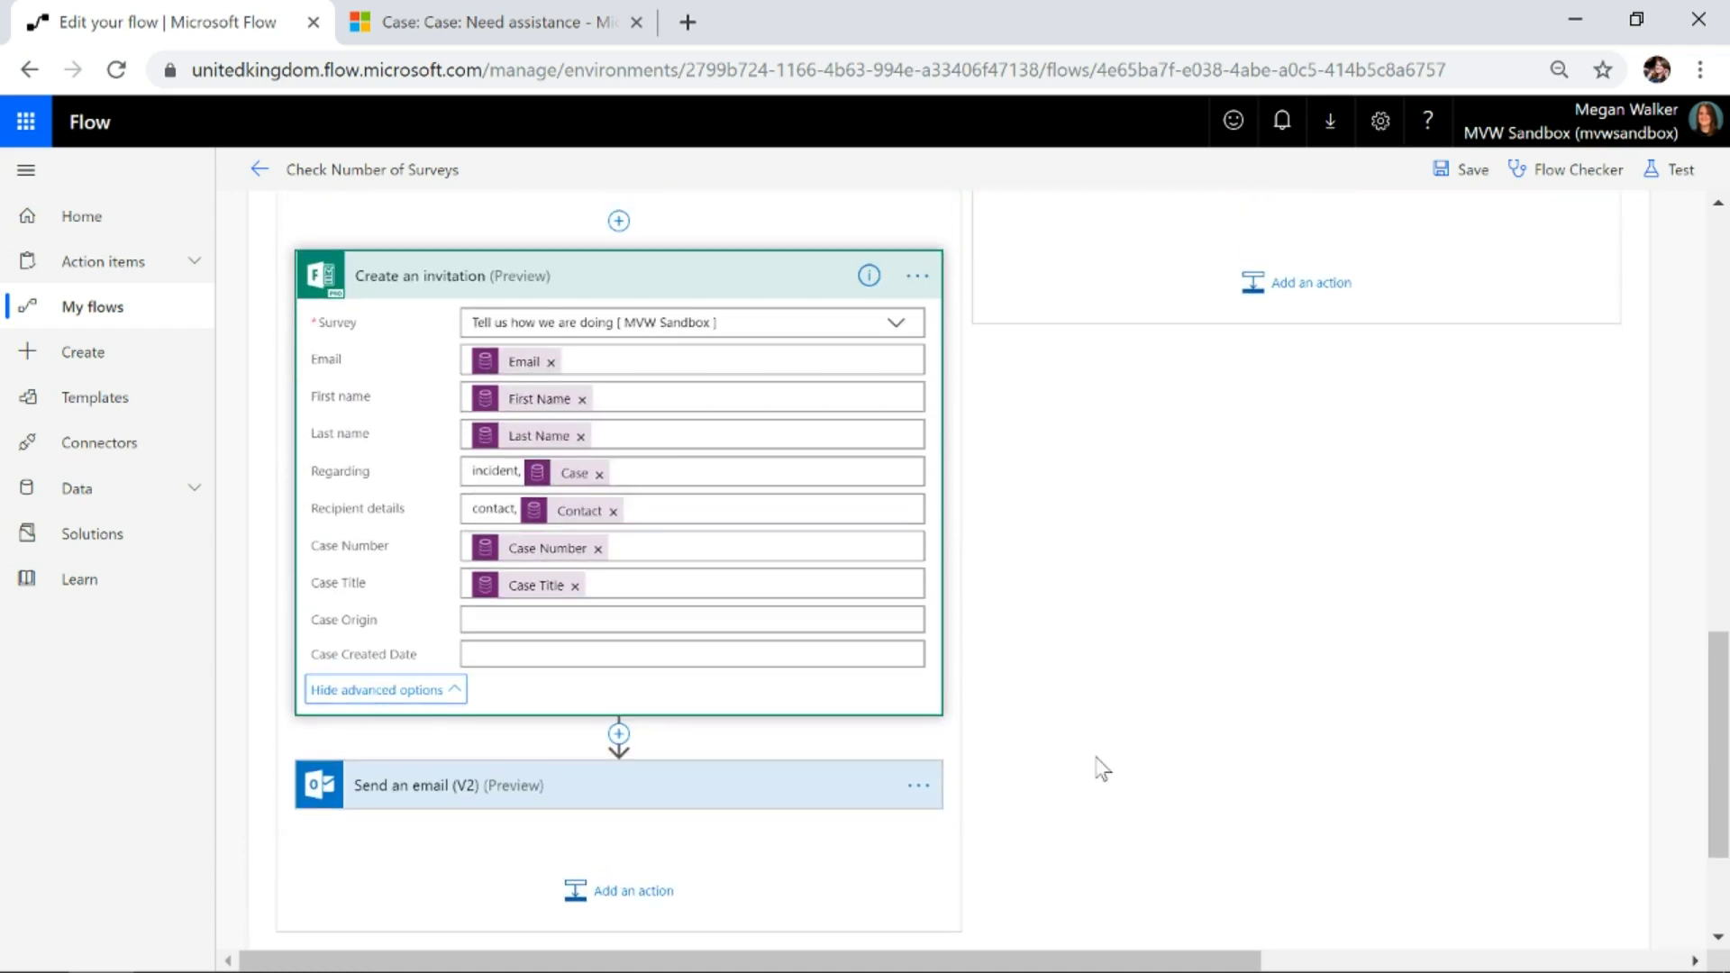
- Review the fields of the Send an email (V2) action
{"action": "left_click", "coordinate": [385, 796]}
{"action": "scroll", "coordinate": [1109, 698], "scroll_direction": "down", "scroll_amount": 3}
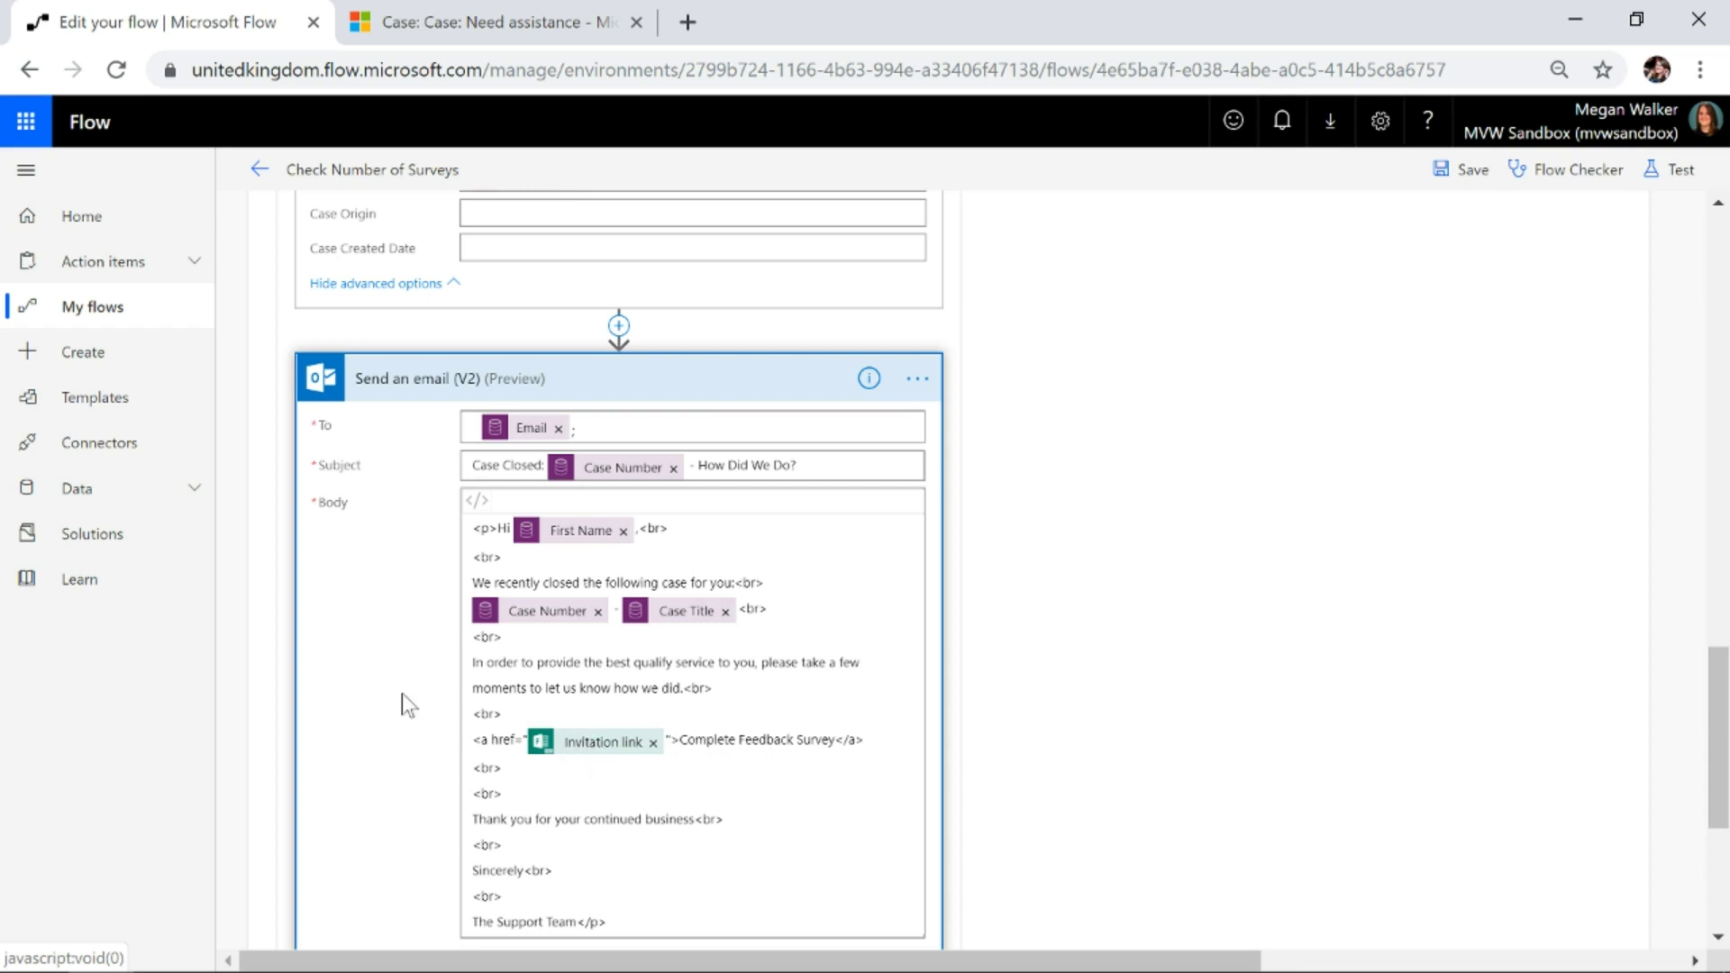
{"action": "scroll", "coordinate": [401, 637], "scroll_direction": "up", "scroll_amount": 3}
{"action": "scroll", "coordinate": [399, 306], "scroll_direction": "up", "scroll_amount": 3}
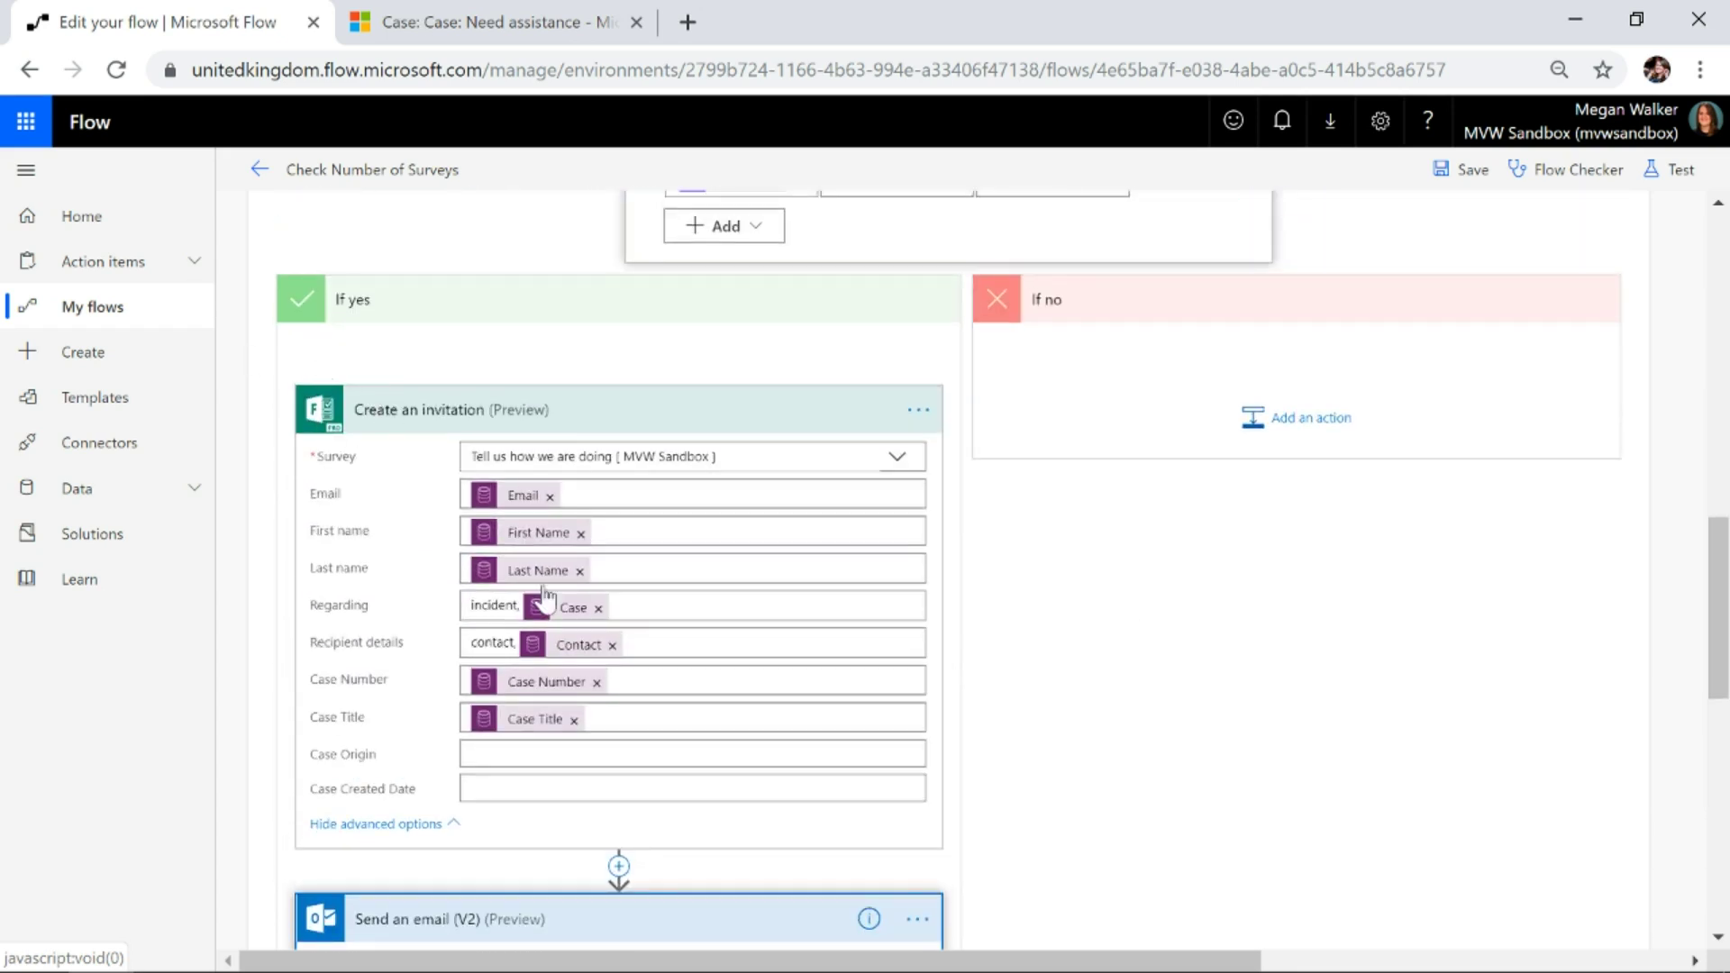
- Collapse both actions and leave the editor without saving, returning to the flow details page
{"action": "left_click", "coordinate": [378, 408]}
{"action": "left_click", "coordinate": [443, 504]}
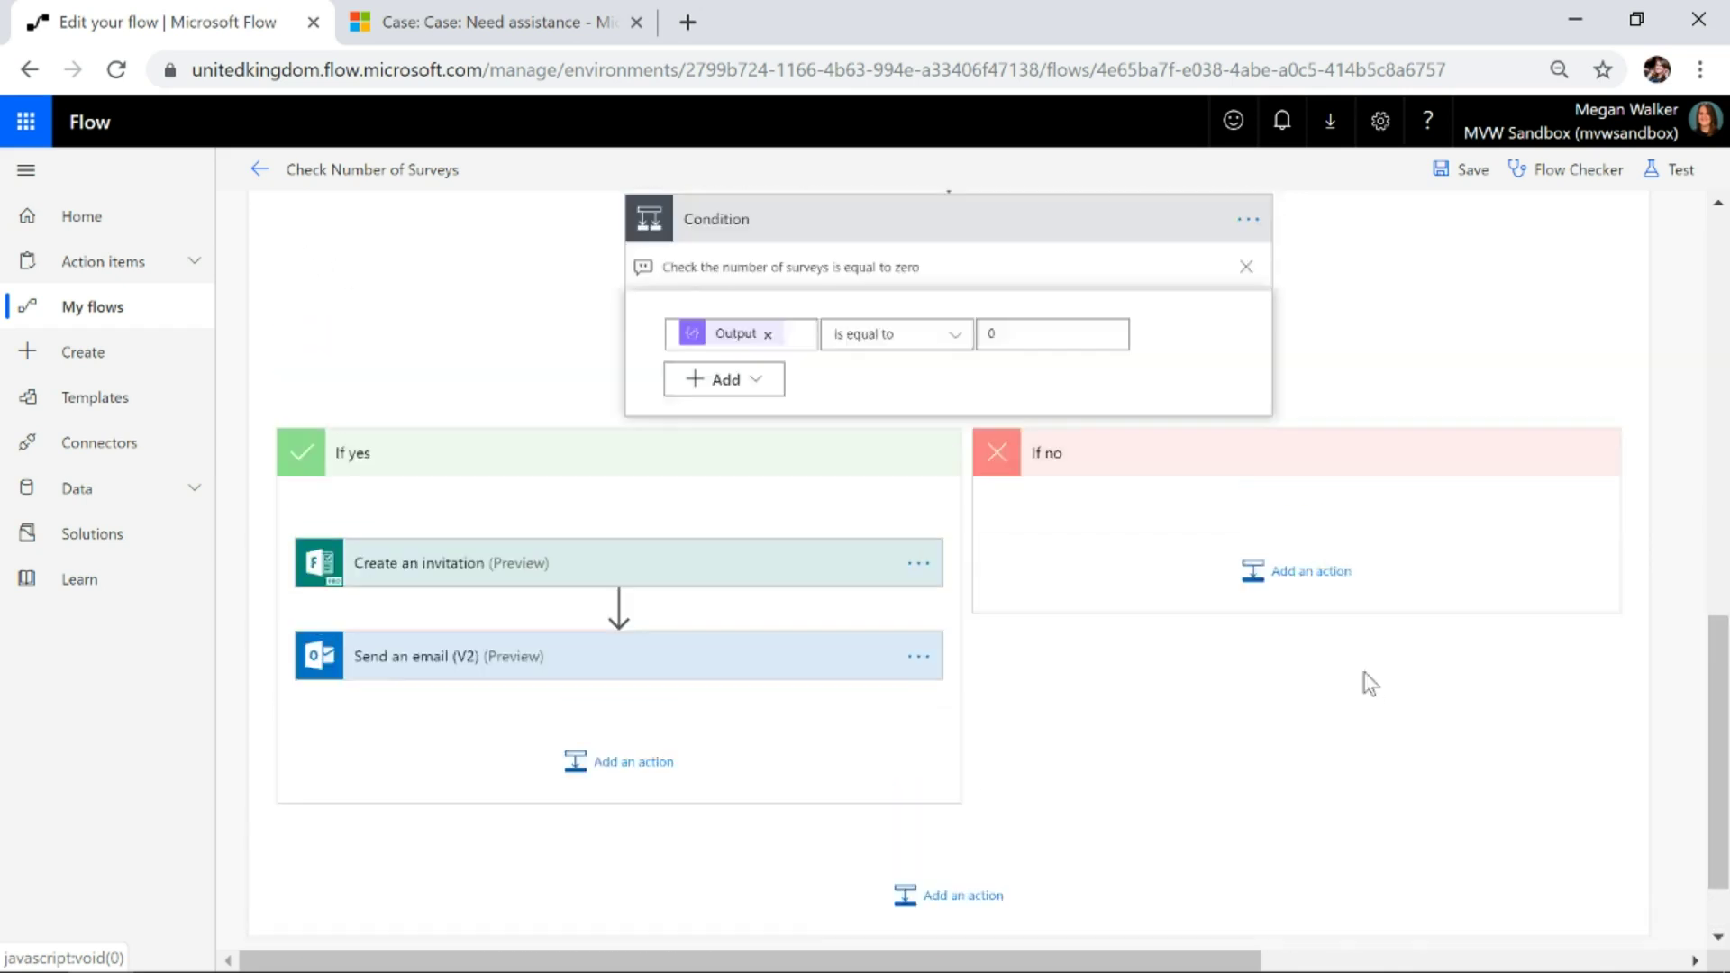
{"action": "scroll", "coordinate": [619, 408], "scroll_direction": "up", "scroll_amount": 7}
{"action": "left_click", "coordinate": [281, 207]}
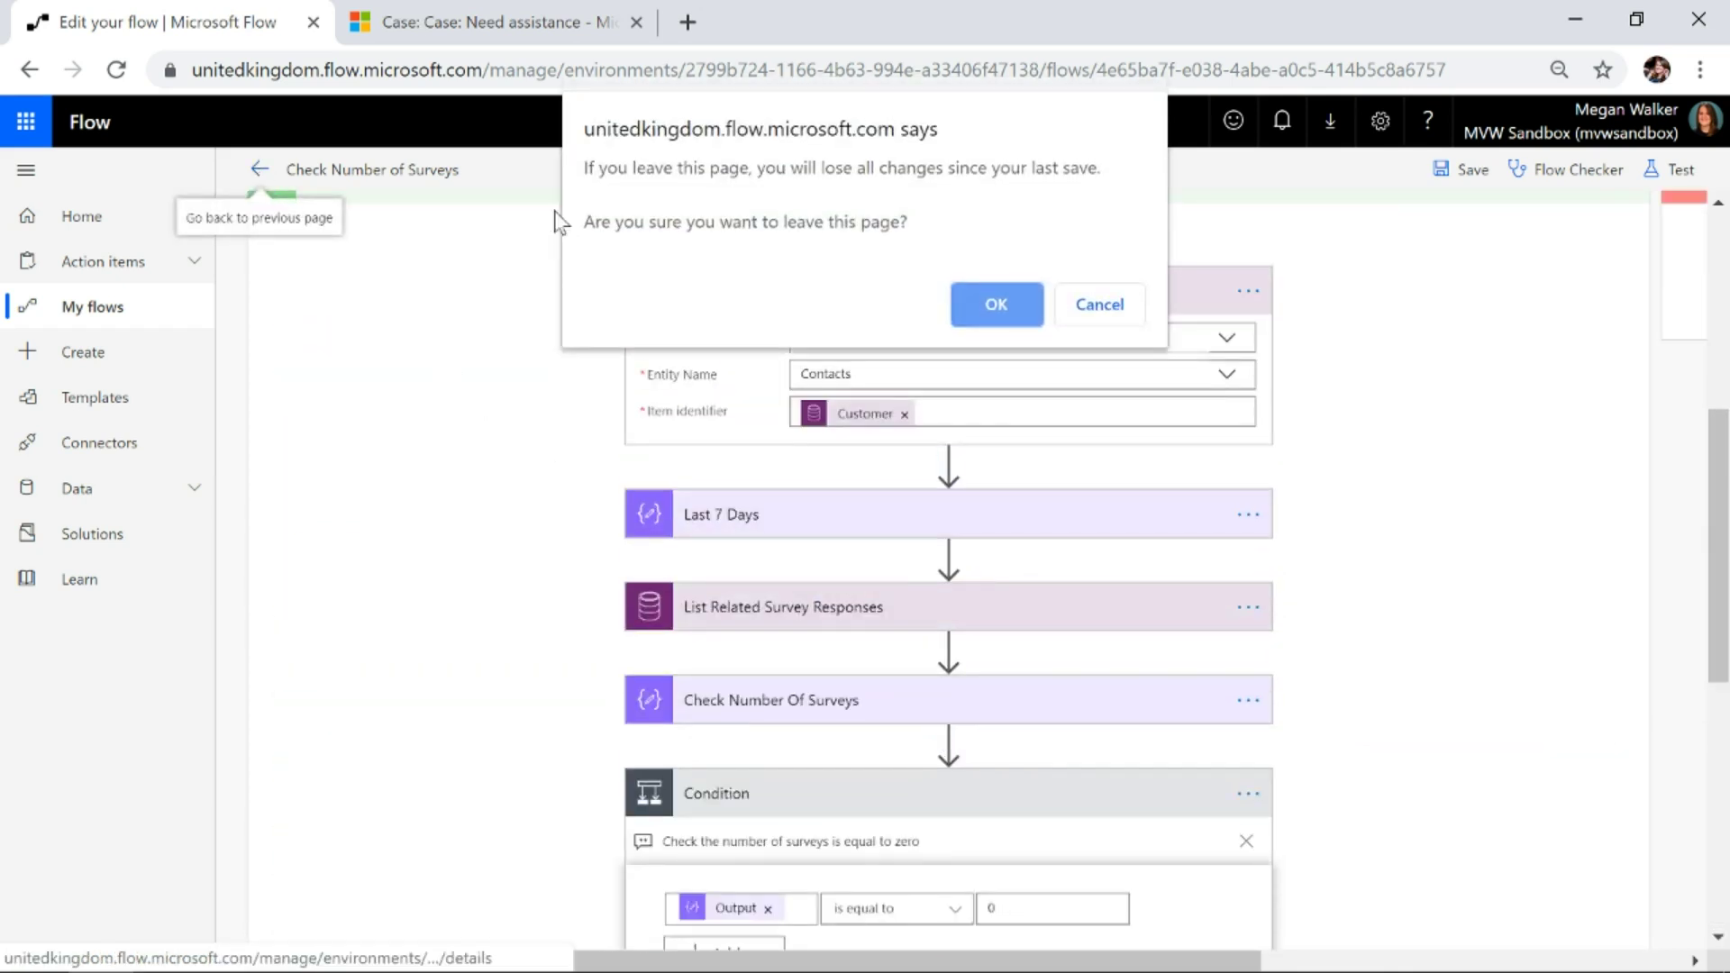
{"action": "left_click", "coordinate": [989, 301]}
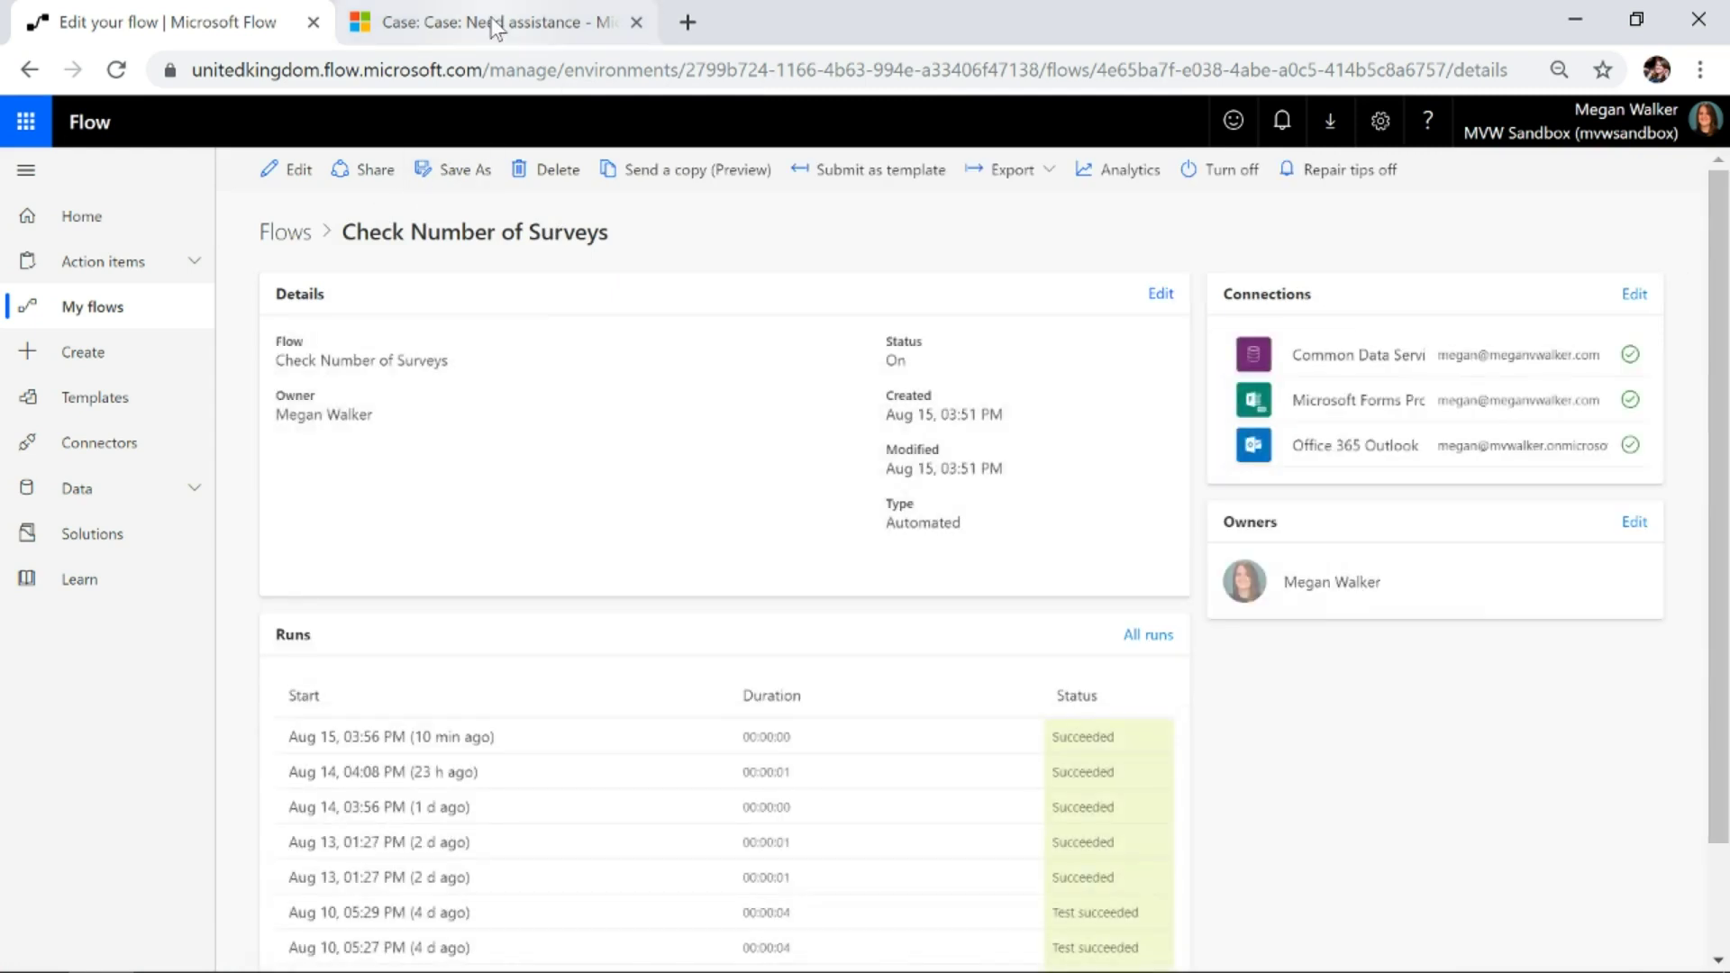
- Resolve the Need assistance case as Problem Solved with the resolution 'Done'
{"action": "left_click", "coordinate": [491, 22]}
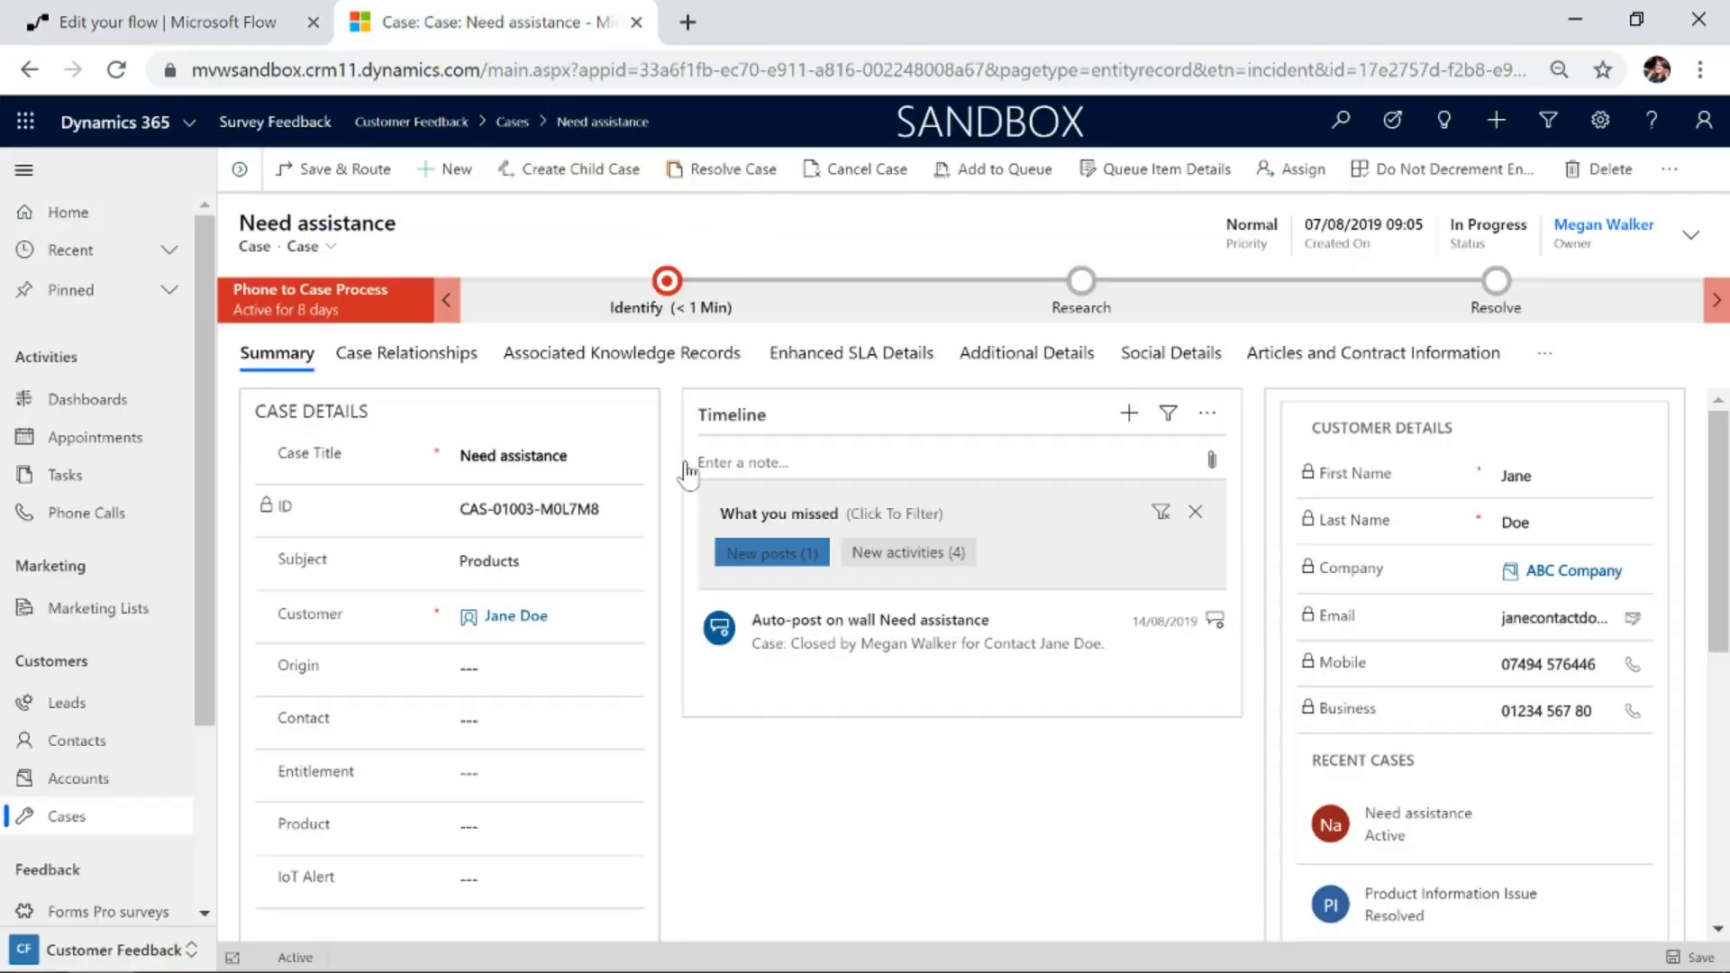
{"action": "left_click", "coordinate": [707, 179]}
{"action": "left_click", "coordinate": [1021, 640]}
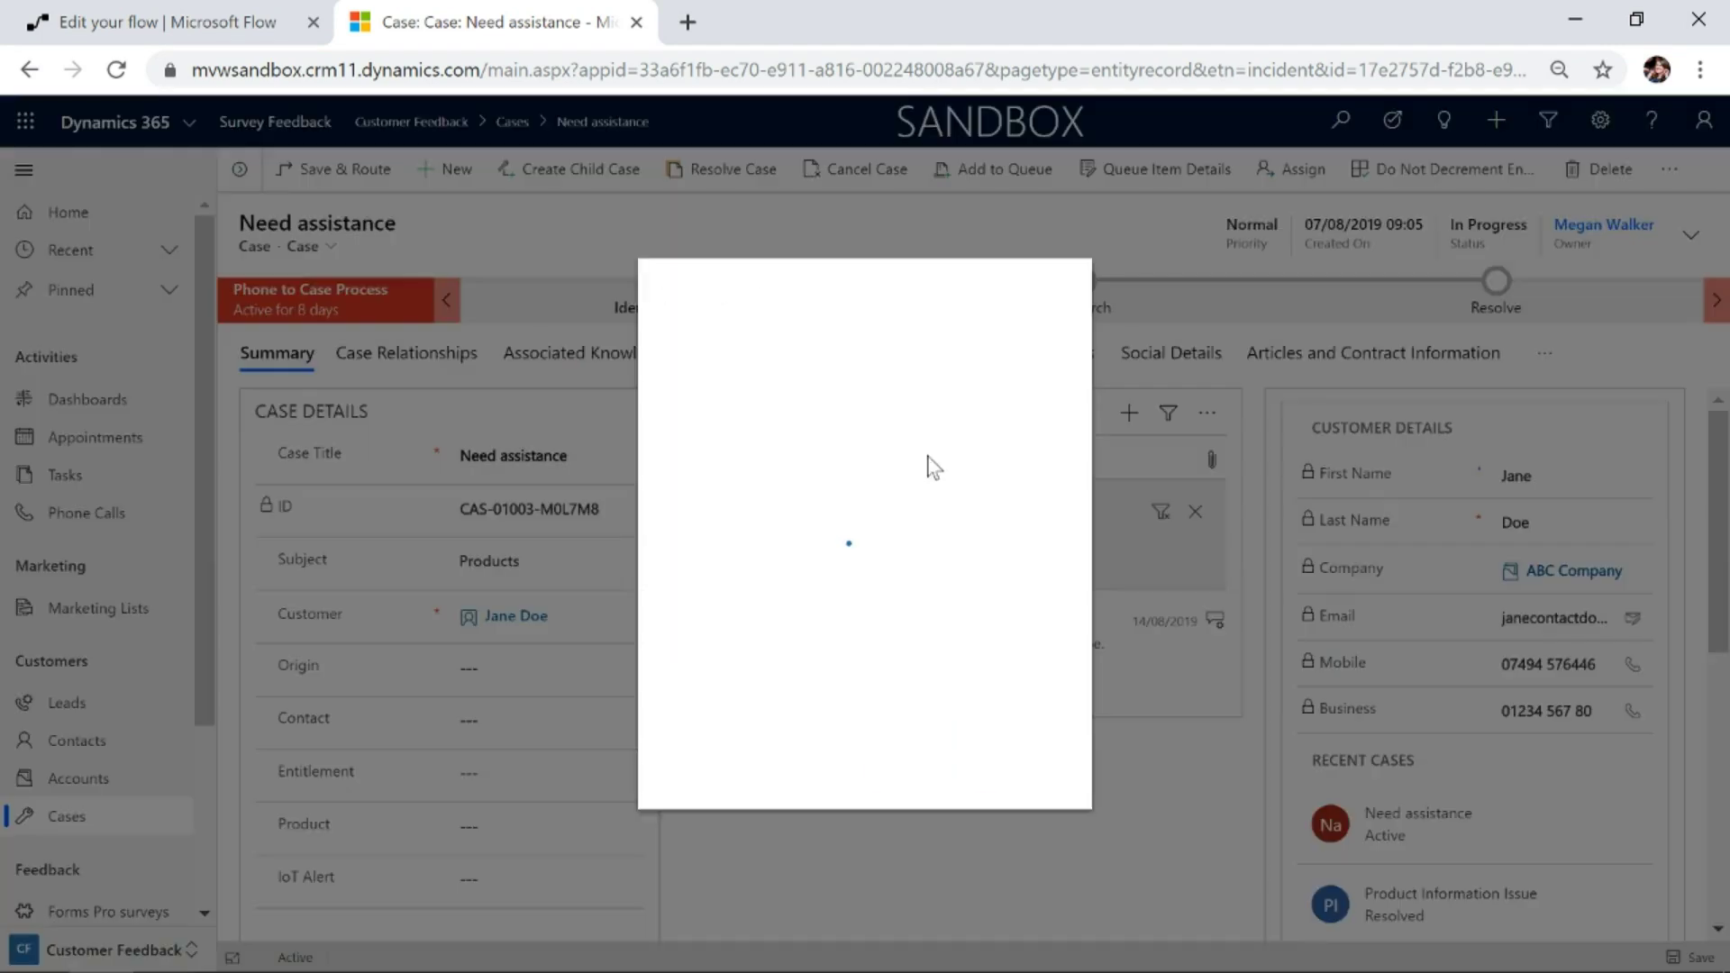
{"action": "left_click", "coordinate": [962, 394]}
{"action": "type", "text": "Done"}
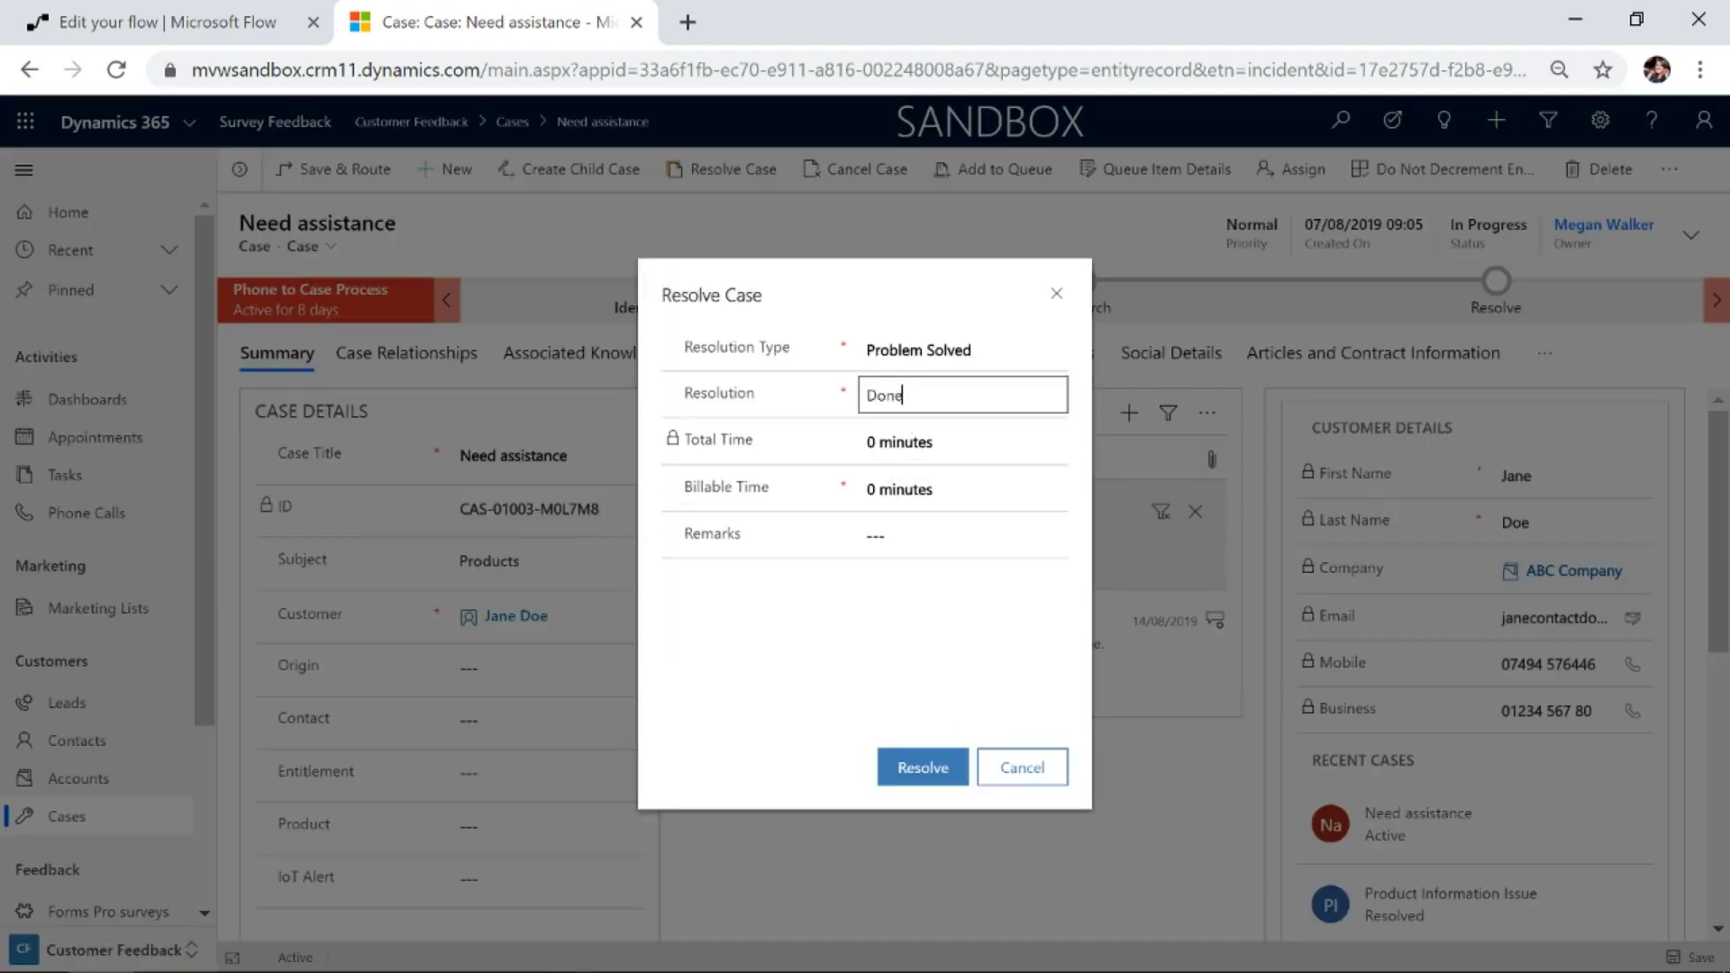
{"action": "left_click", "coordinate": [911, 778]}
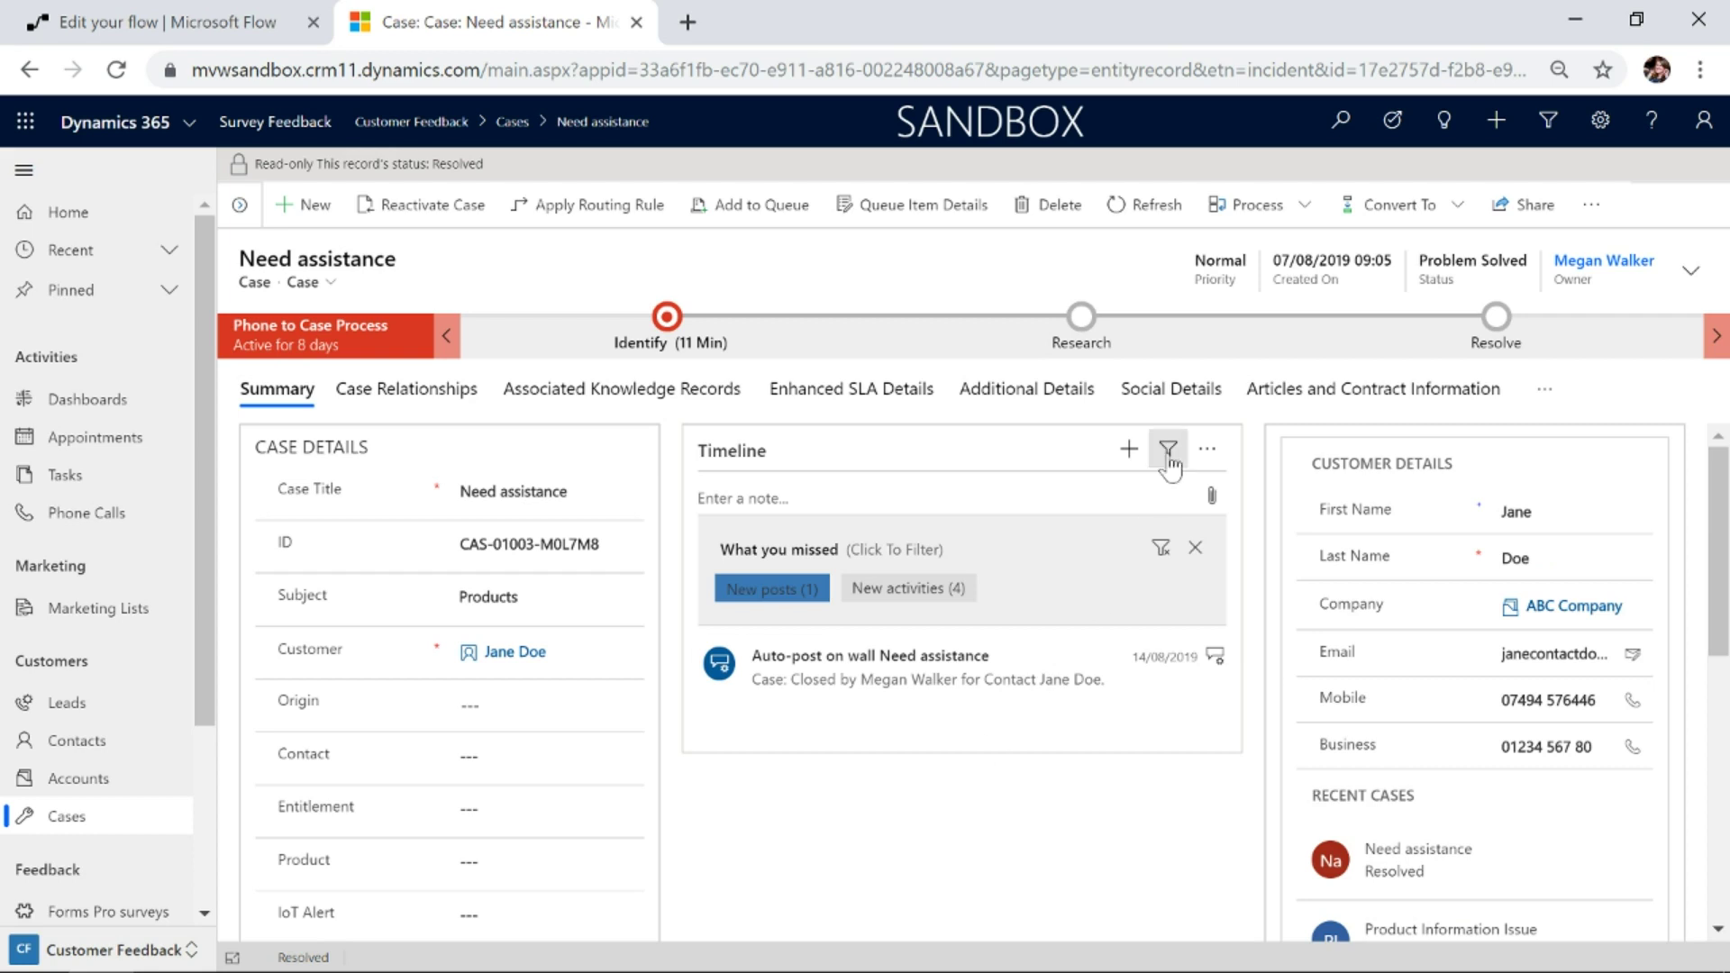
{"action": "left_click", "coordinate": [1550, 122]}
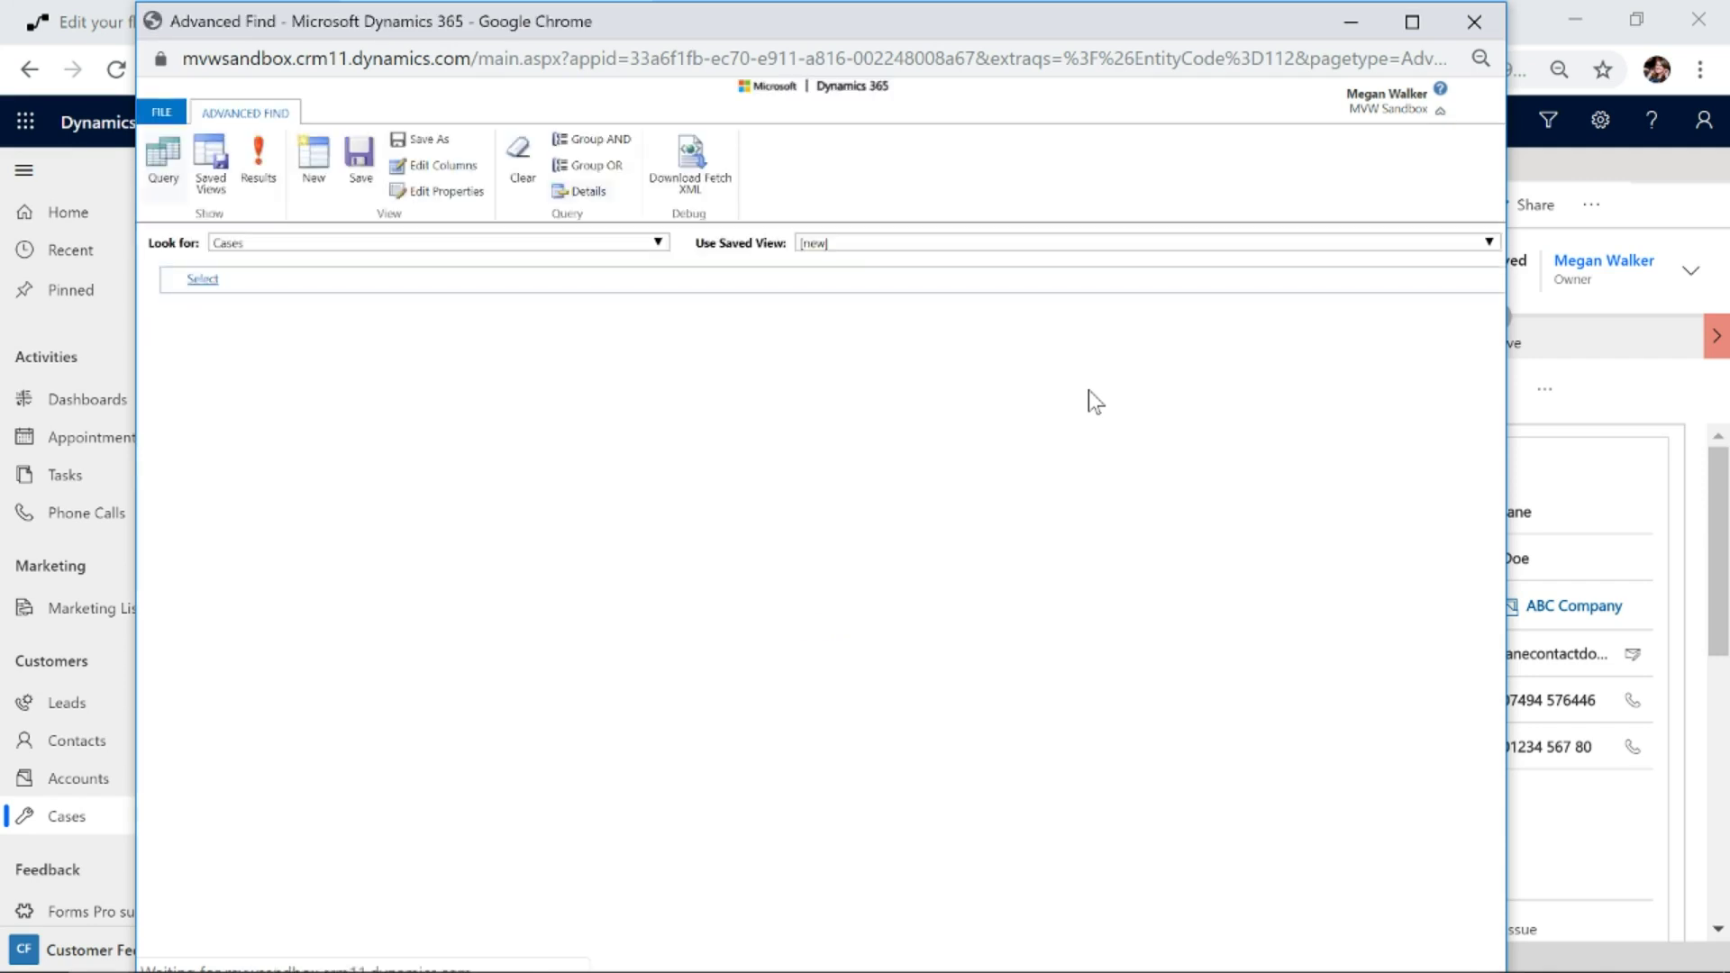
- Change the Advanced Find record type from Cases to Forms Pro surveys
{"action": "left_click", "coordinate": [657, 243]}
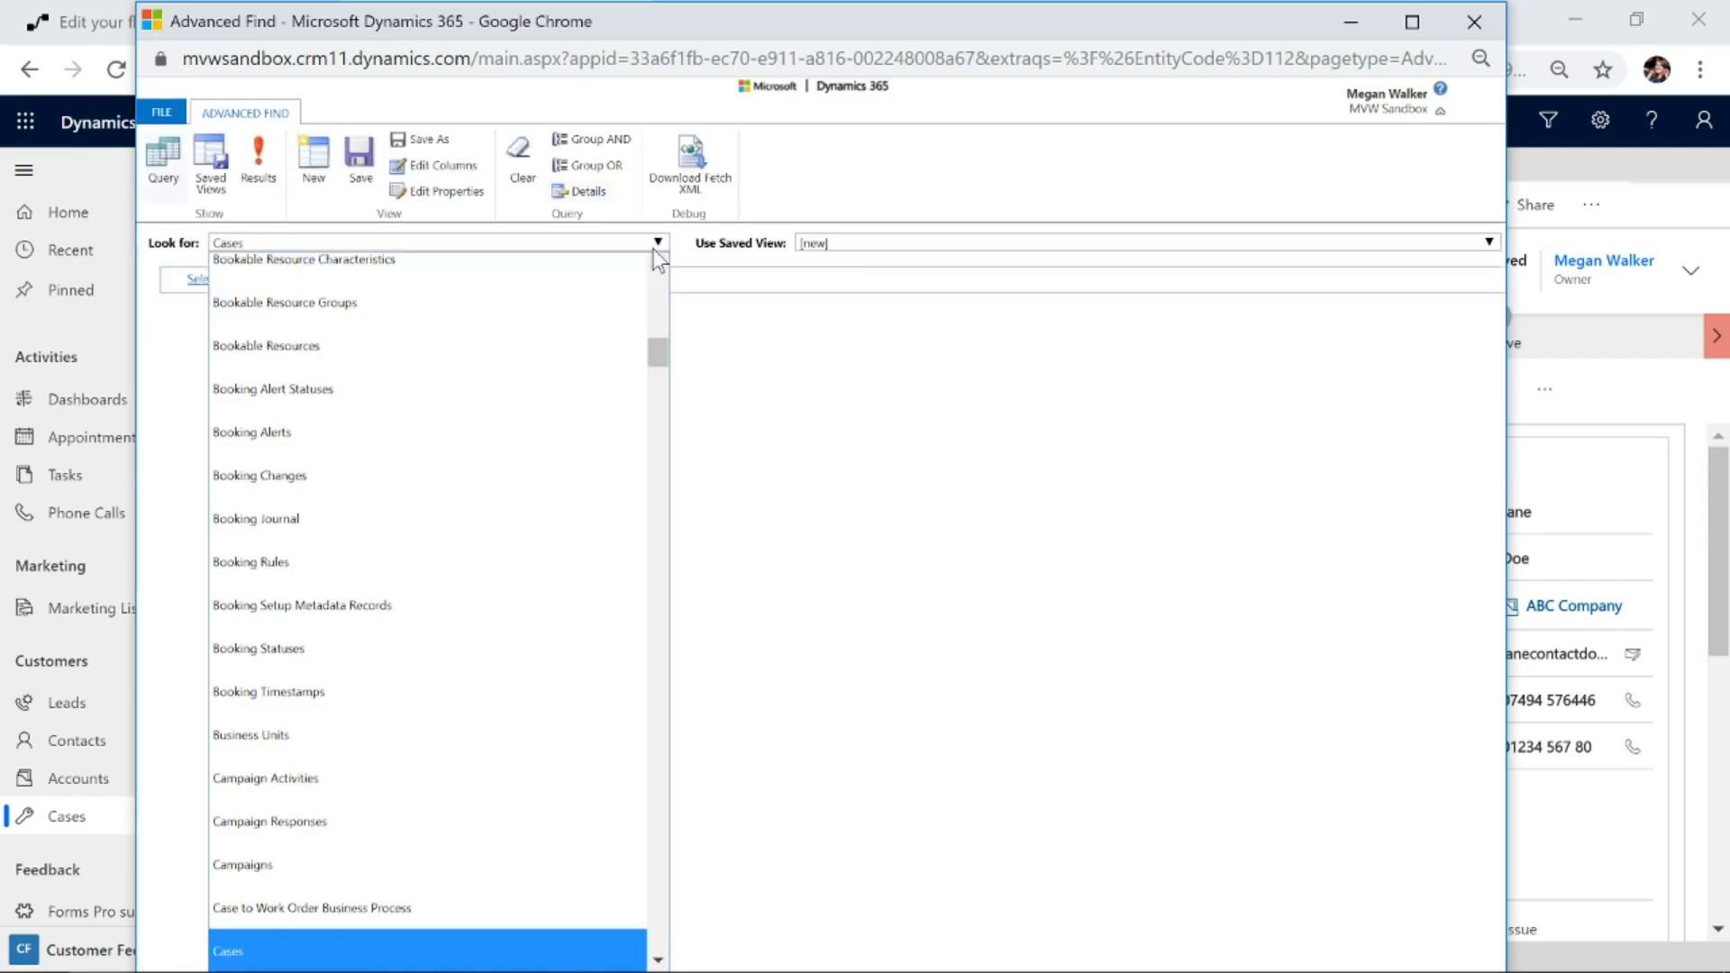
{"action": "type", "text": "fo"}
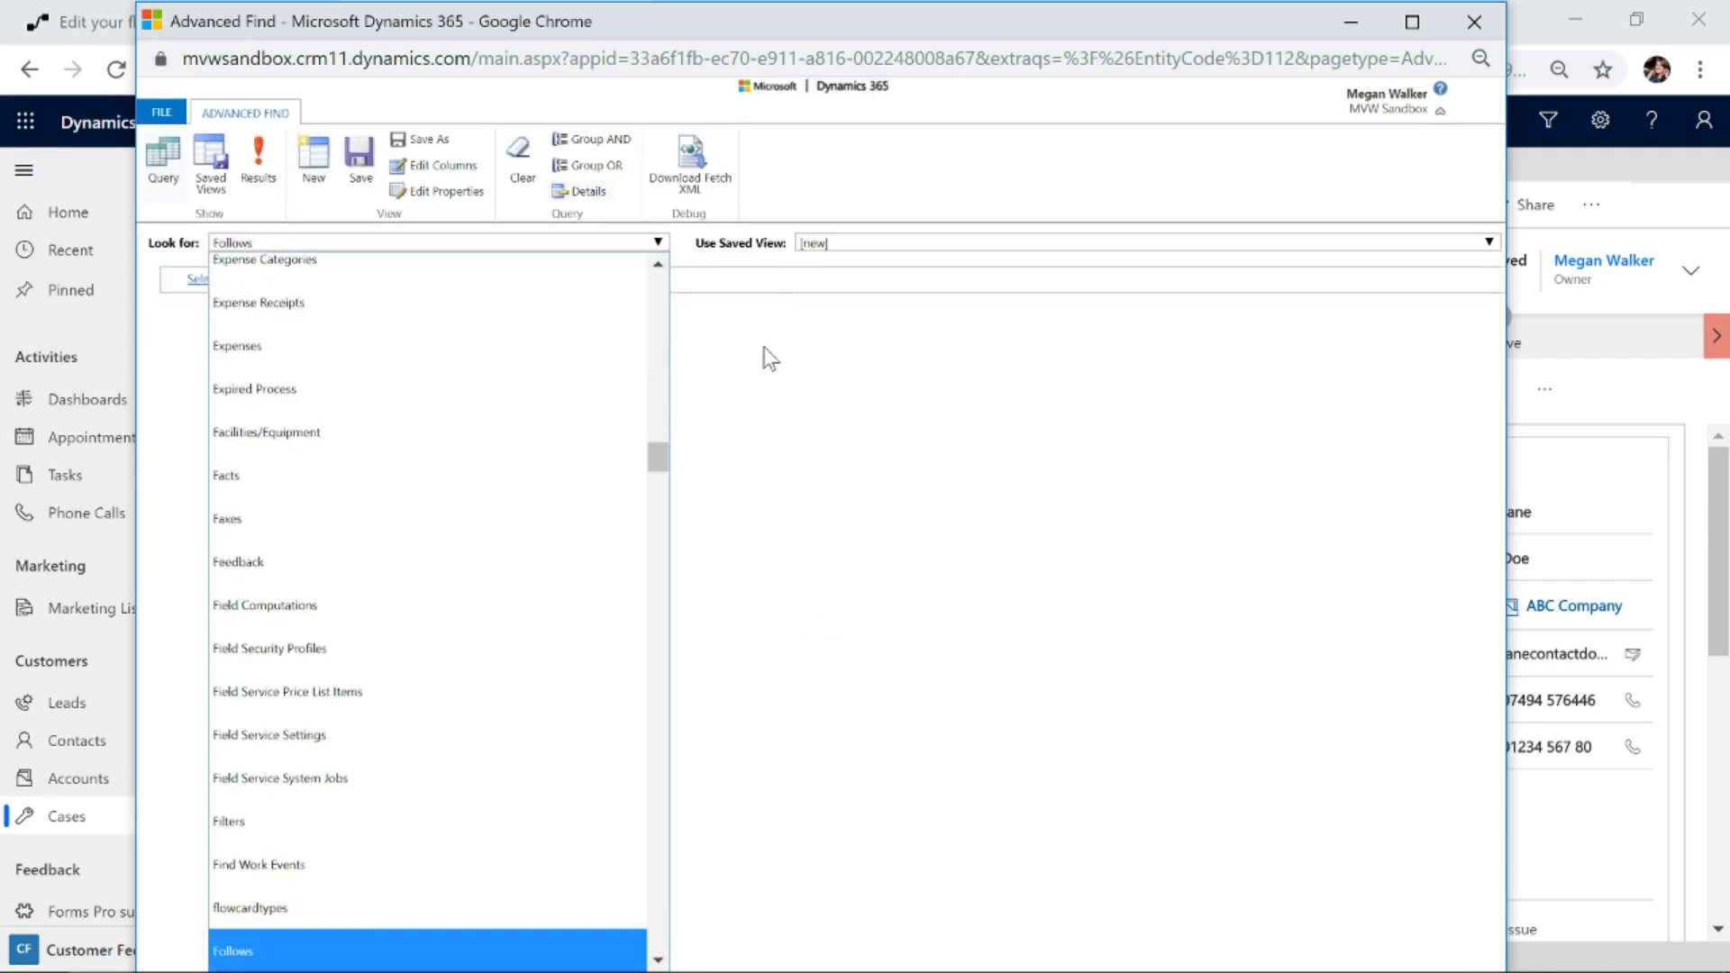
{"action": "left_click", "coordinate": [757, 355]}
{"action": "left_click", "coordinate": [431, 243]}
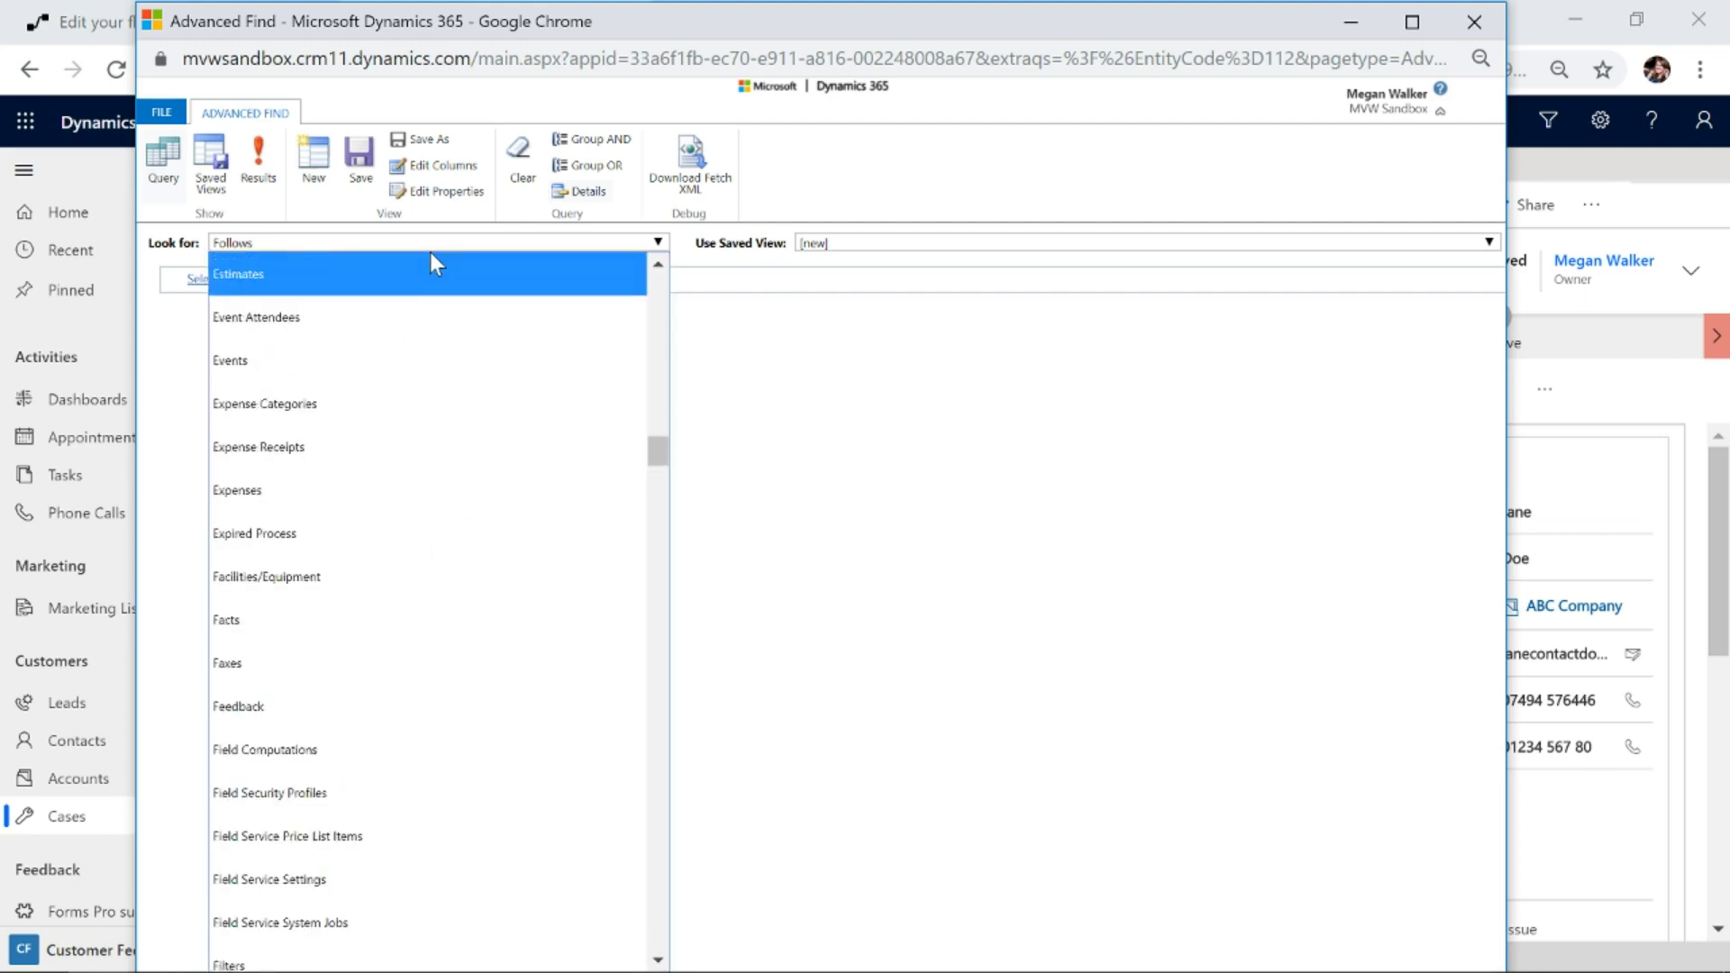
{"action": "scroll", "coordinate": [431, 270], "scroll_direction": "up", "scroll_amount": 3}
{"action": "scroll", "coordinate": [430, 270], "scroll_direction": "up", "scroll_amount": 2}
{"action": "left_click", "coordinate": [542, 398]}
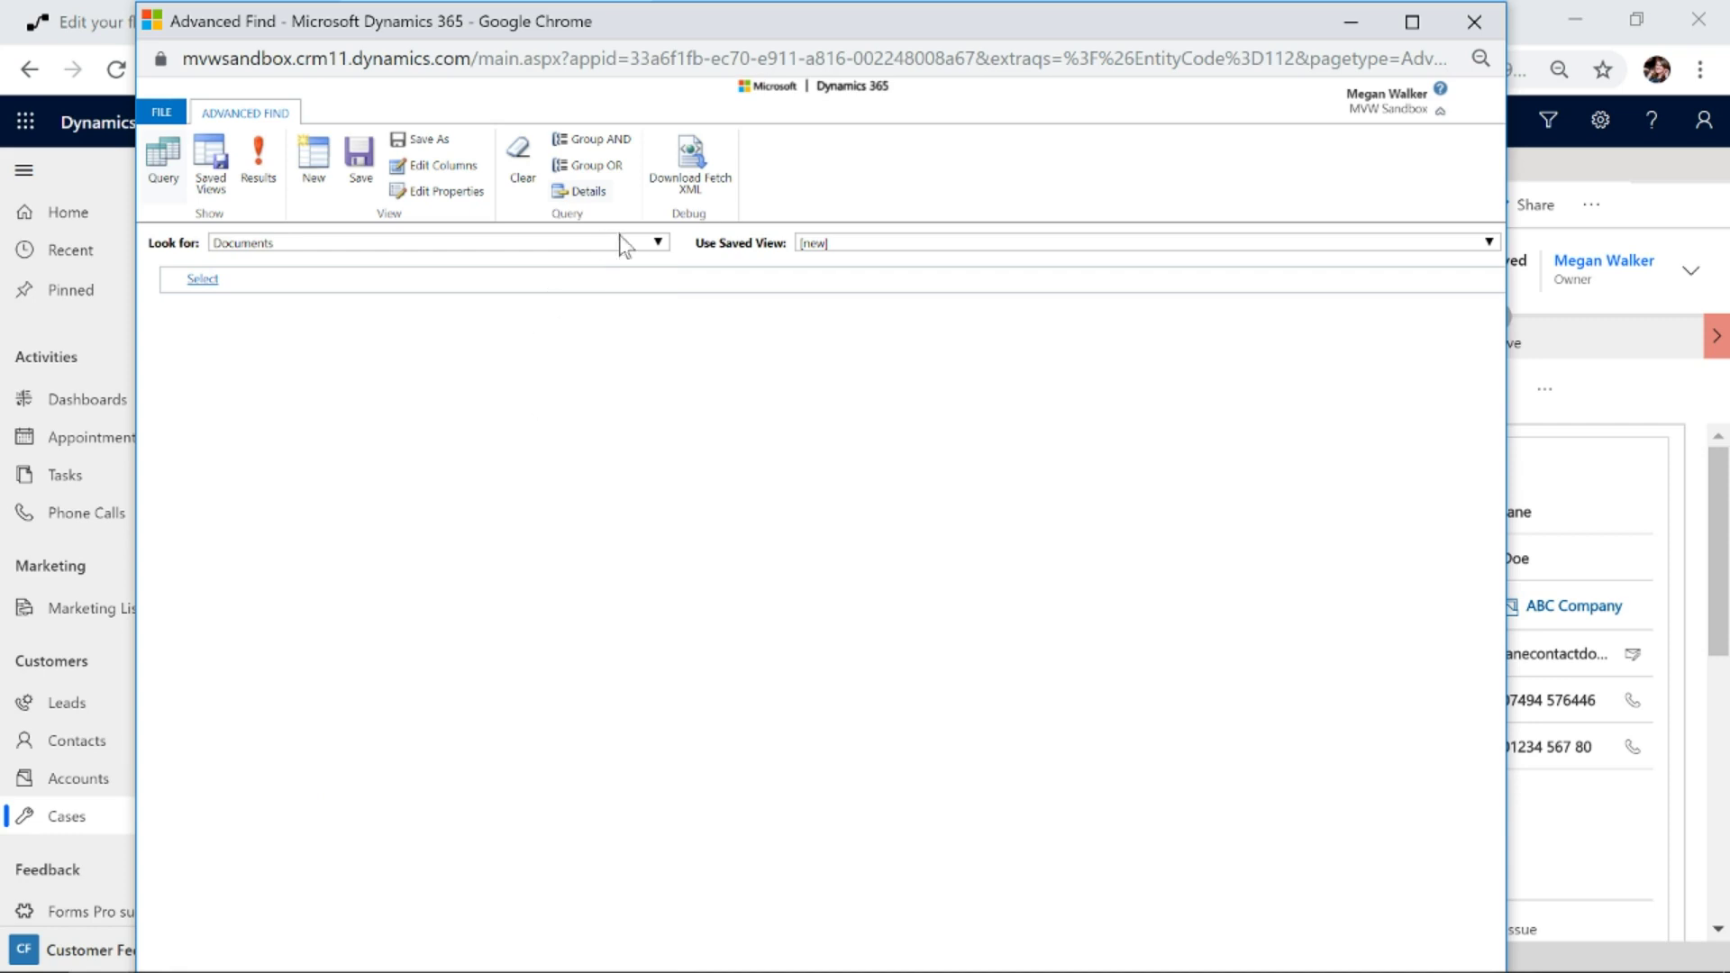
{"action": "left_click", "coordinate": [657, 242]}
{"action": "left_click_drag", "start_coordinate": [658, 324], "coordinate": [650, 490]}
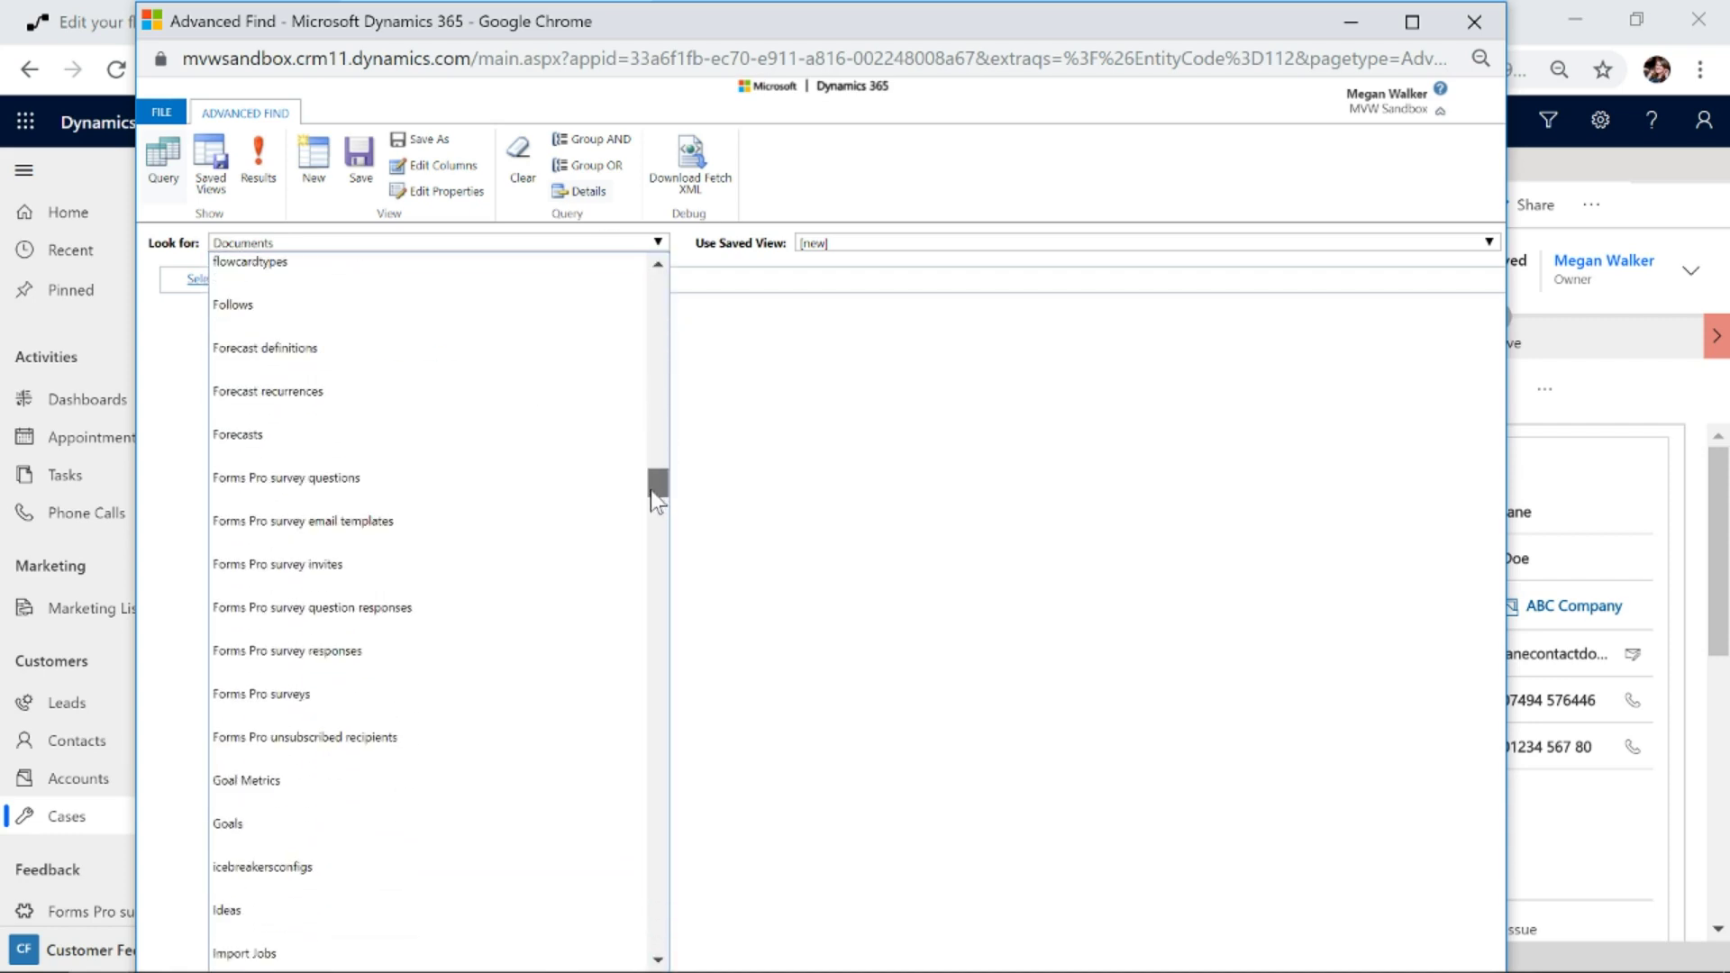
{"action": "left_click", "coordinate": [319, 697]}
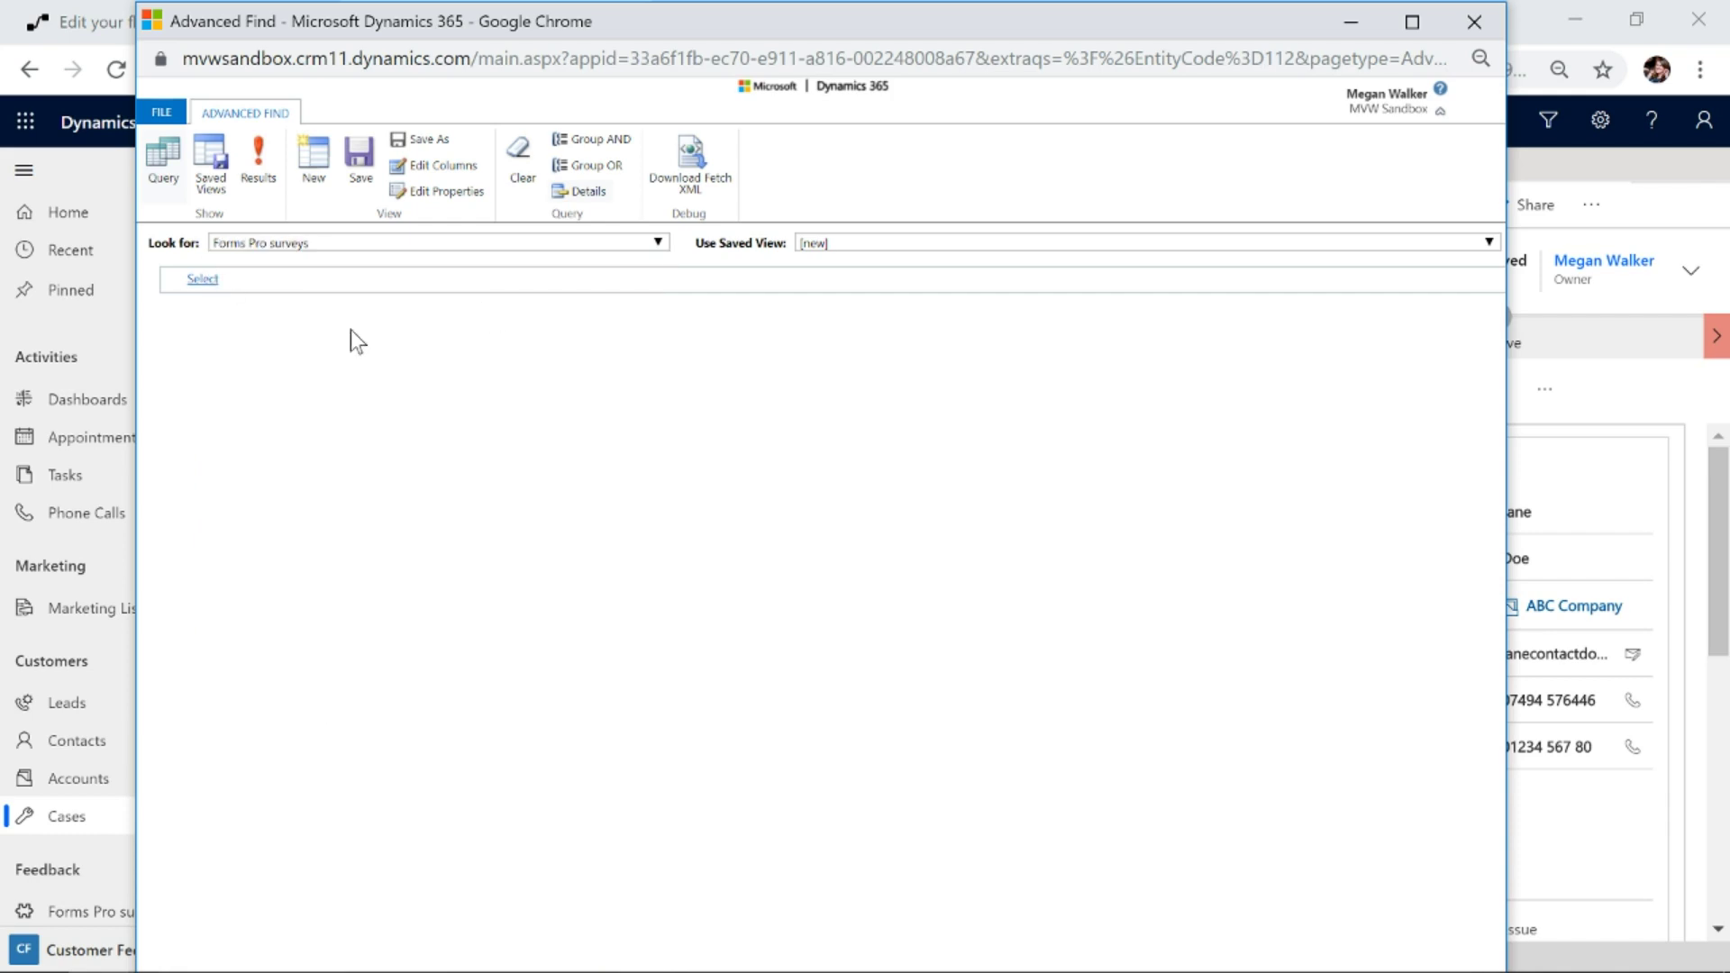
- Add the Source survey identifier column to the Forms Pro survey results view
{"action": "left_click", "coordinate": [431, 167]}
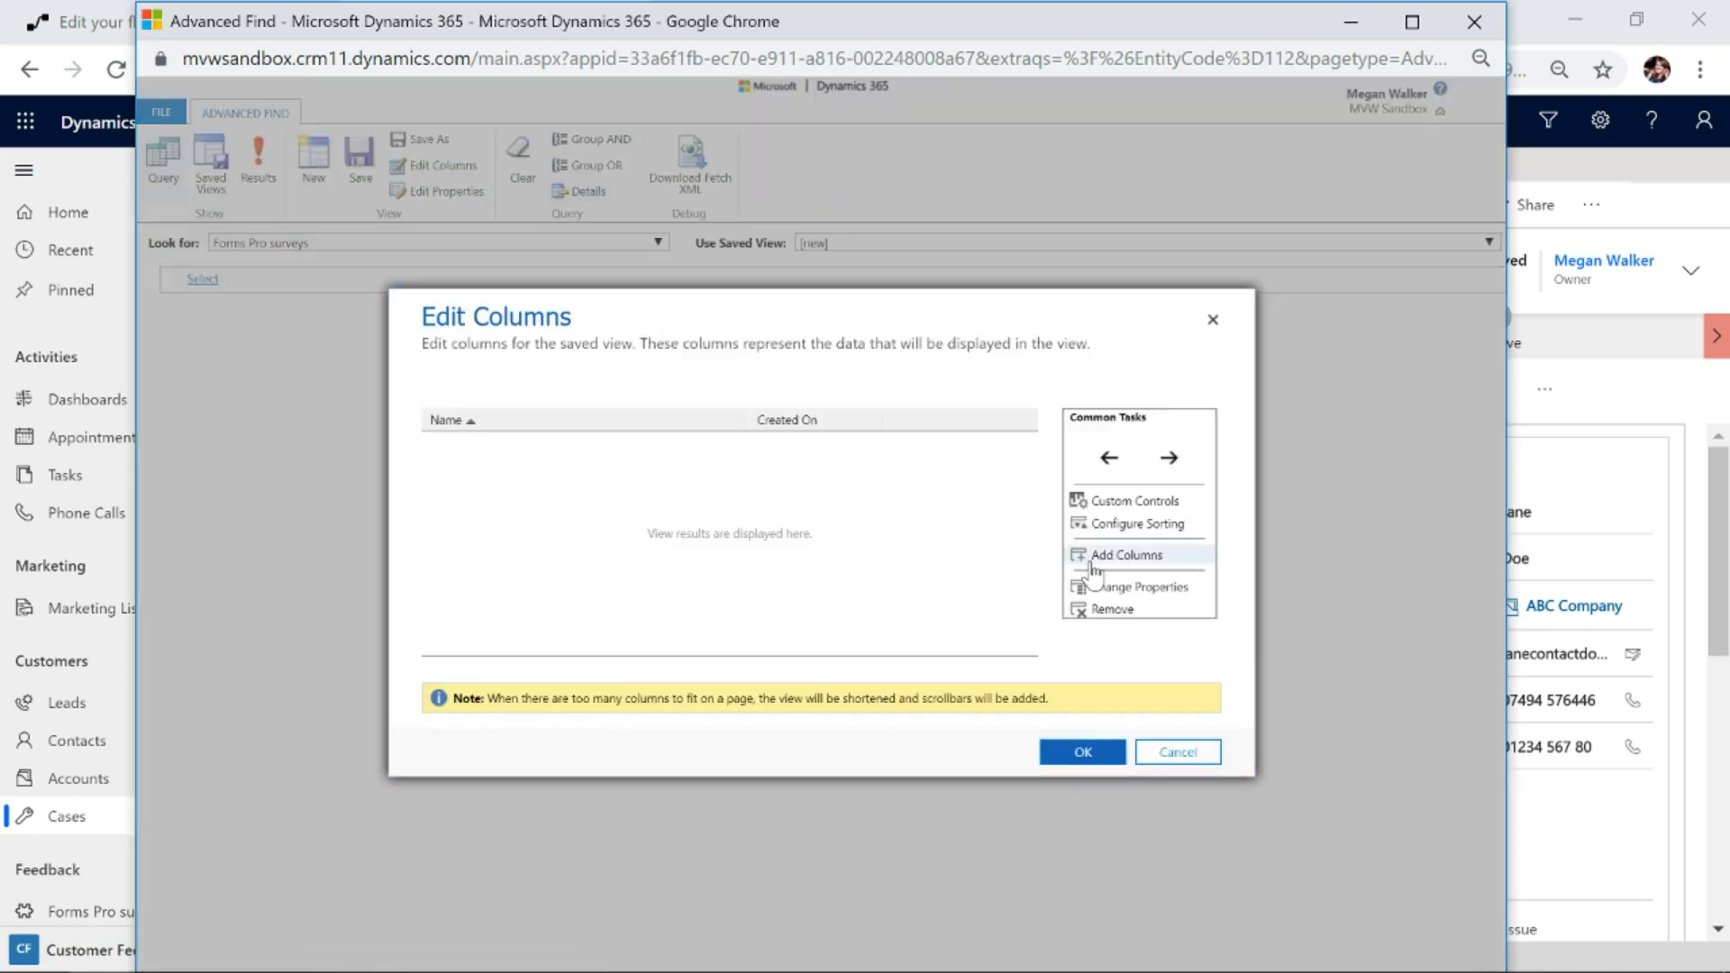
{"action": "left_click", "coordinate": [1094, 571]}
{"action": "scroll", "coordinate": [761, 572], "scroll_direction": "down", "scroll_amount": 5}
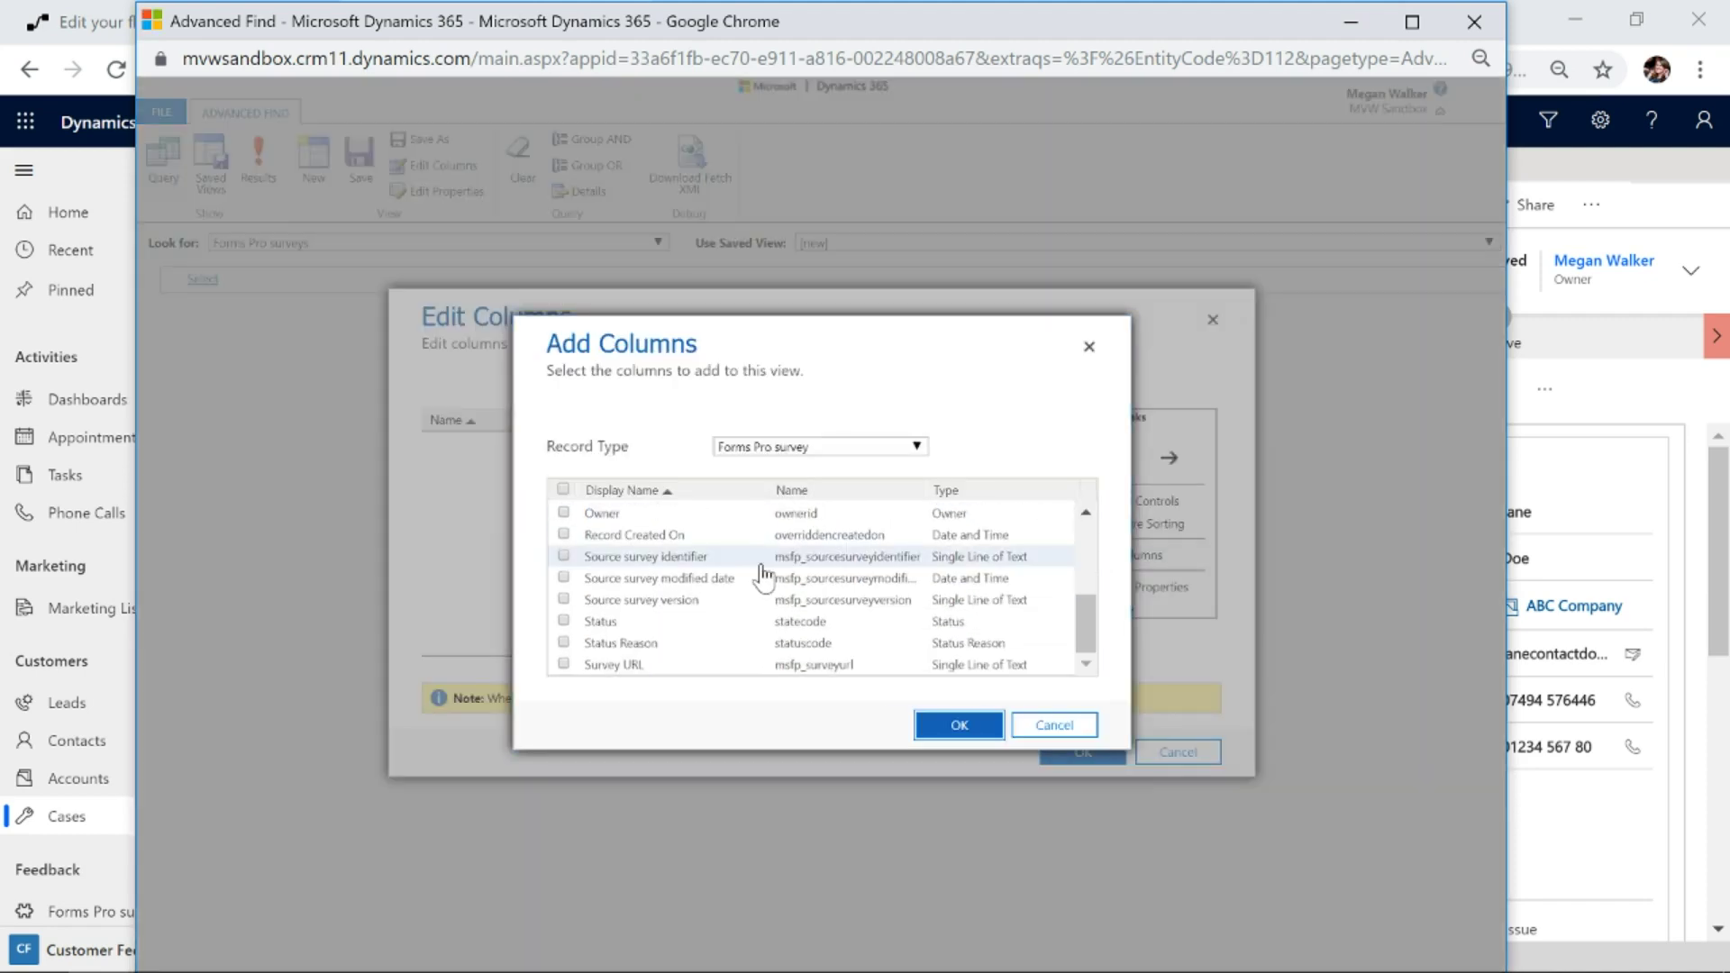
{"action": "left_click", "coordinate": [563, 556]}
{"action": "left_click", "coordinate": [941, 726]}
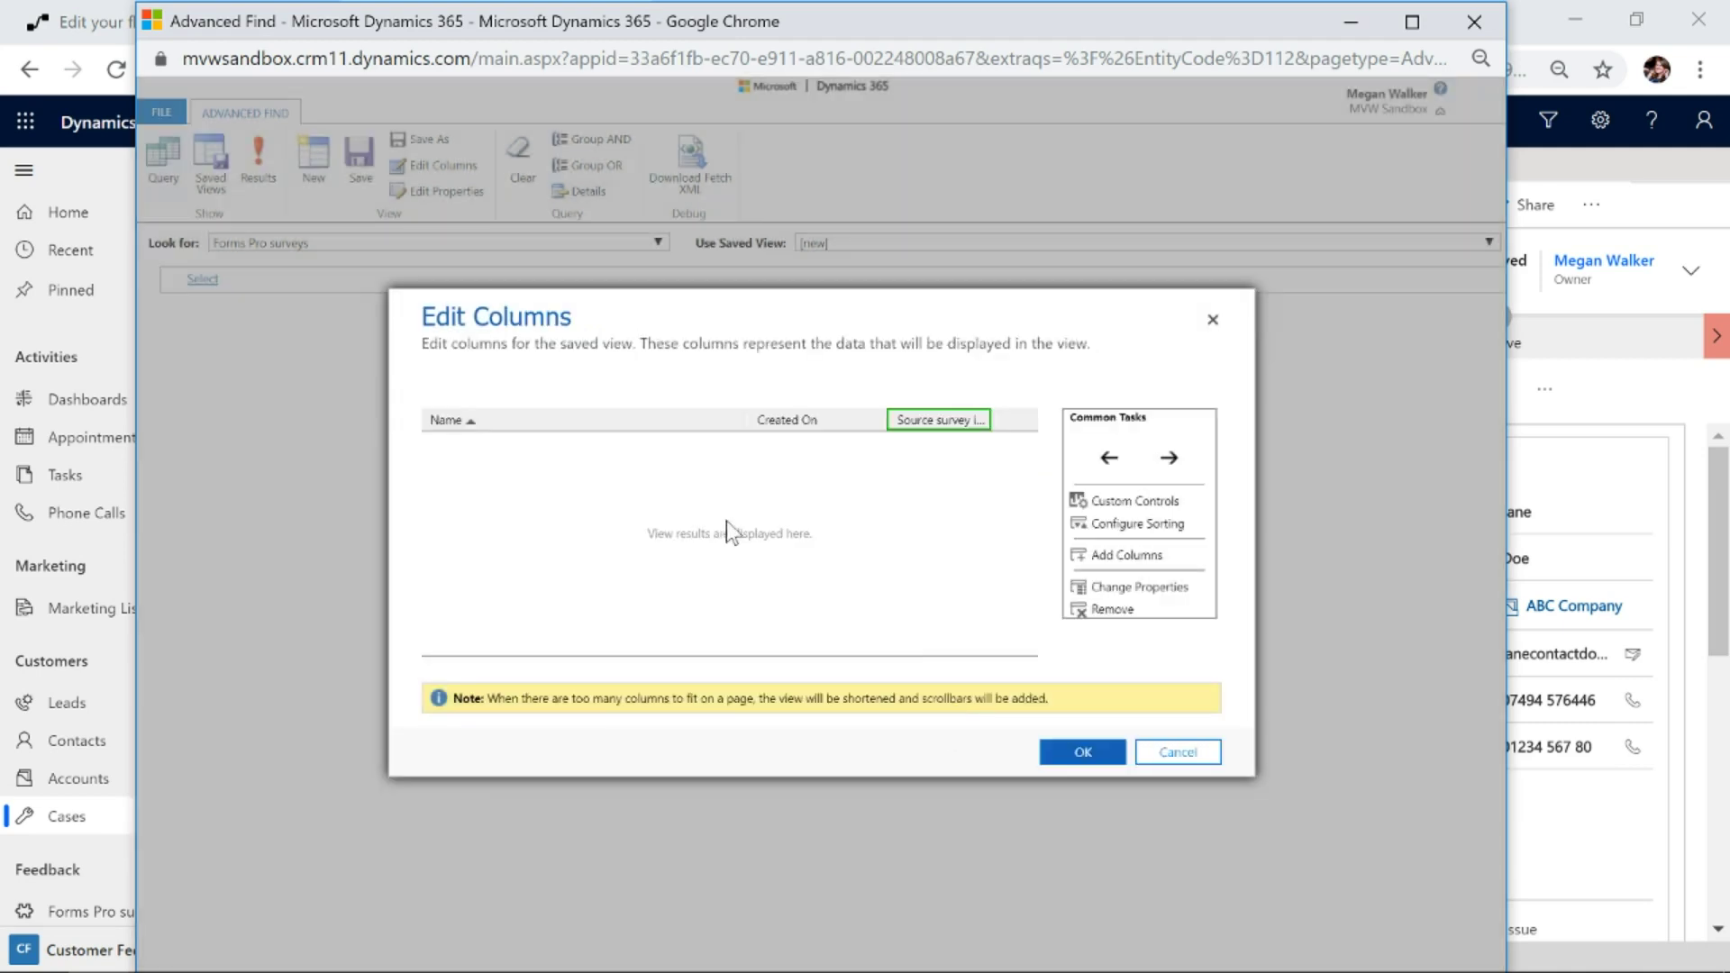
- Move Source survey identifier to the first position at 300px width and show the results
{"action": "left_click", "coordinate": [1109, 458]}
{"action": "left_click", "coordinate": [1108, 458]}
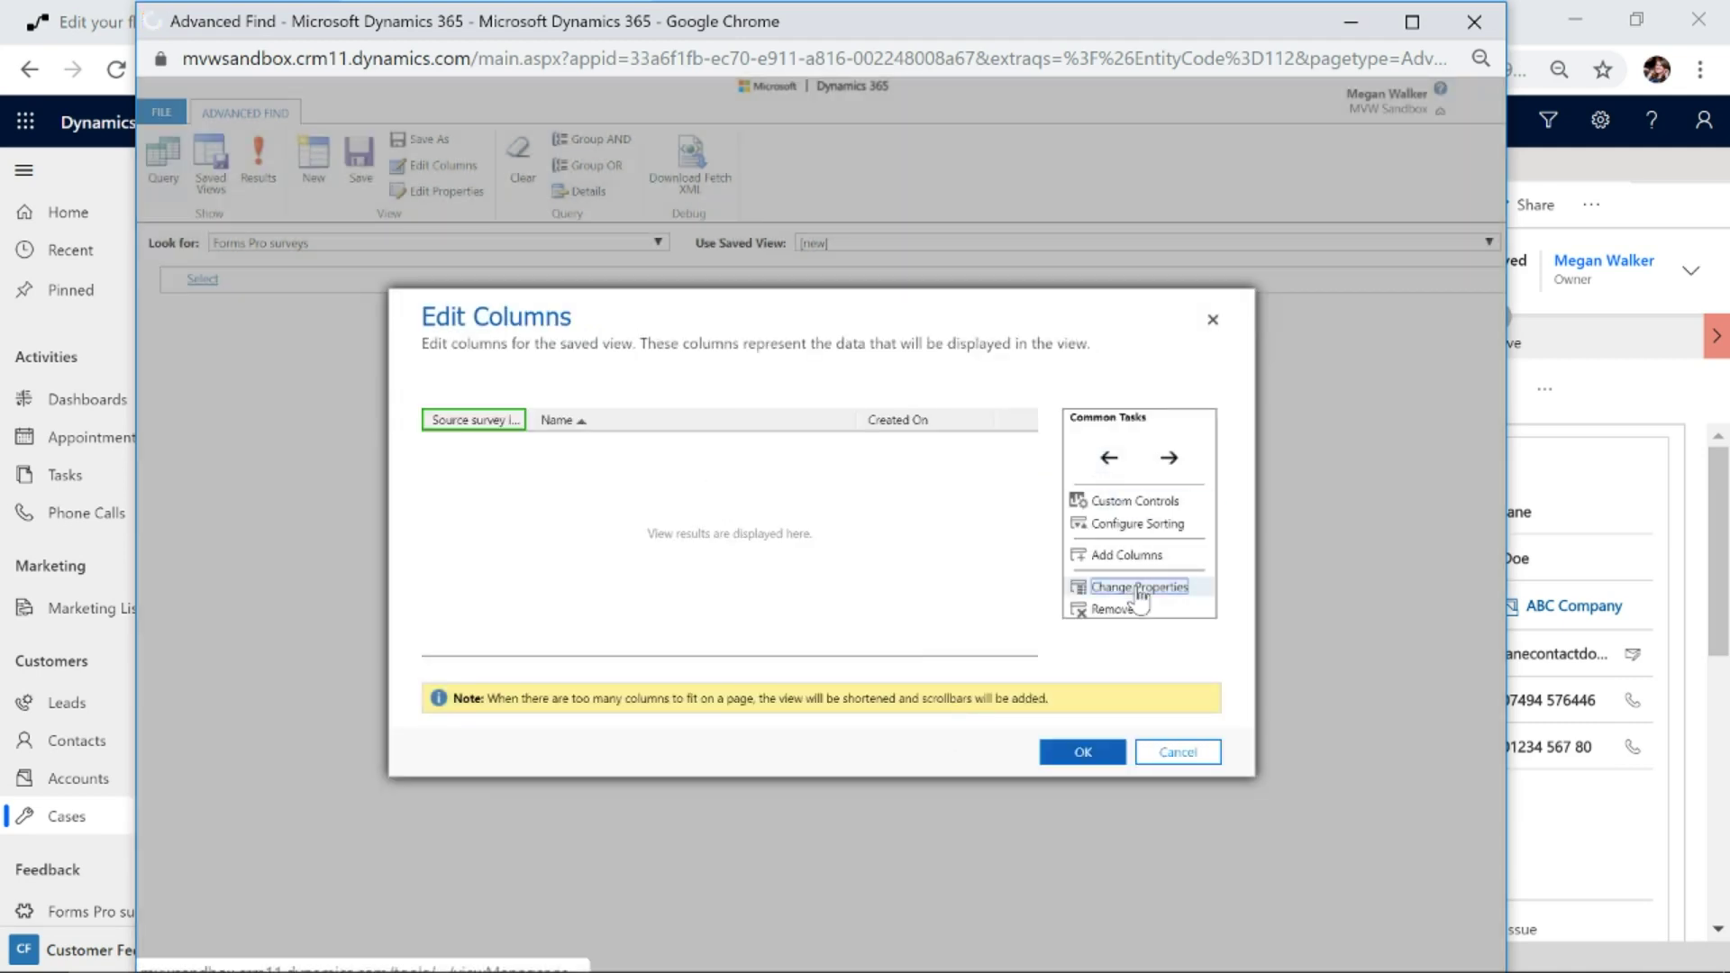
{"action": "left_click", "coordinate": [1136, 586]}
{"action": "left_click", "coordinate": [996, 650]}
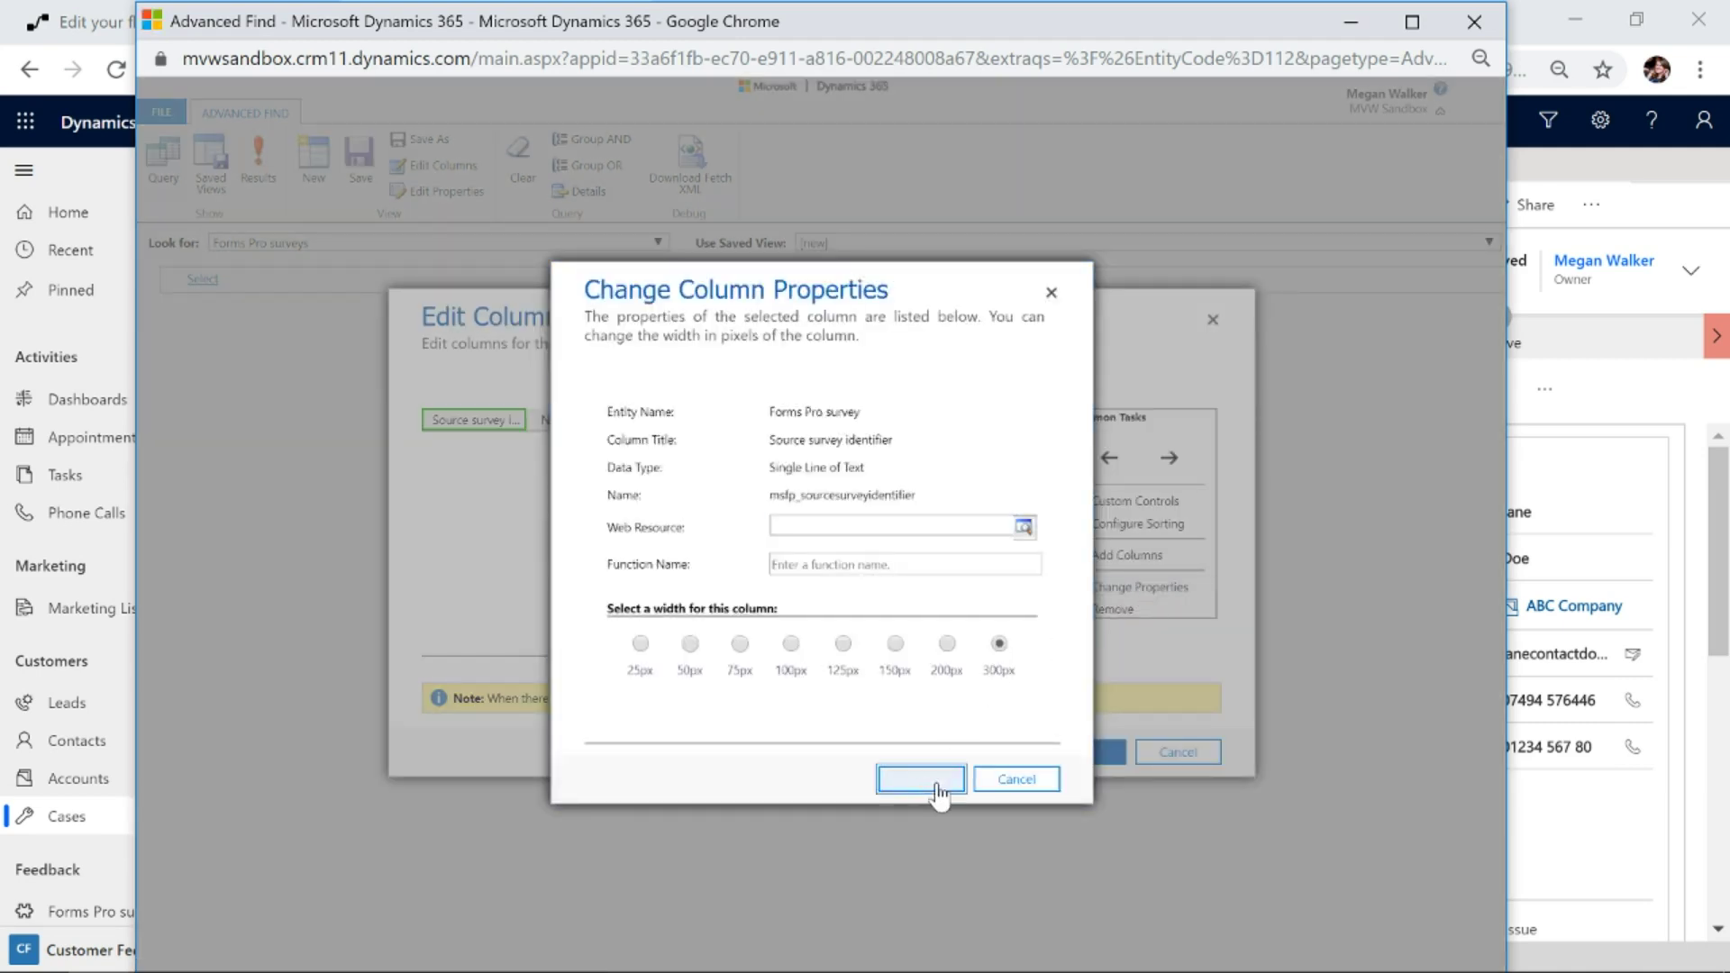
{"action": "left_click", "coordinate": [919, 776]}
{"action": "left_click", "coordinate": [1081, 751]}
{"action": "left_click", "coordinate": [262, 171]}
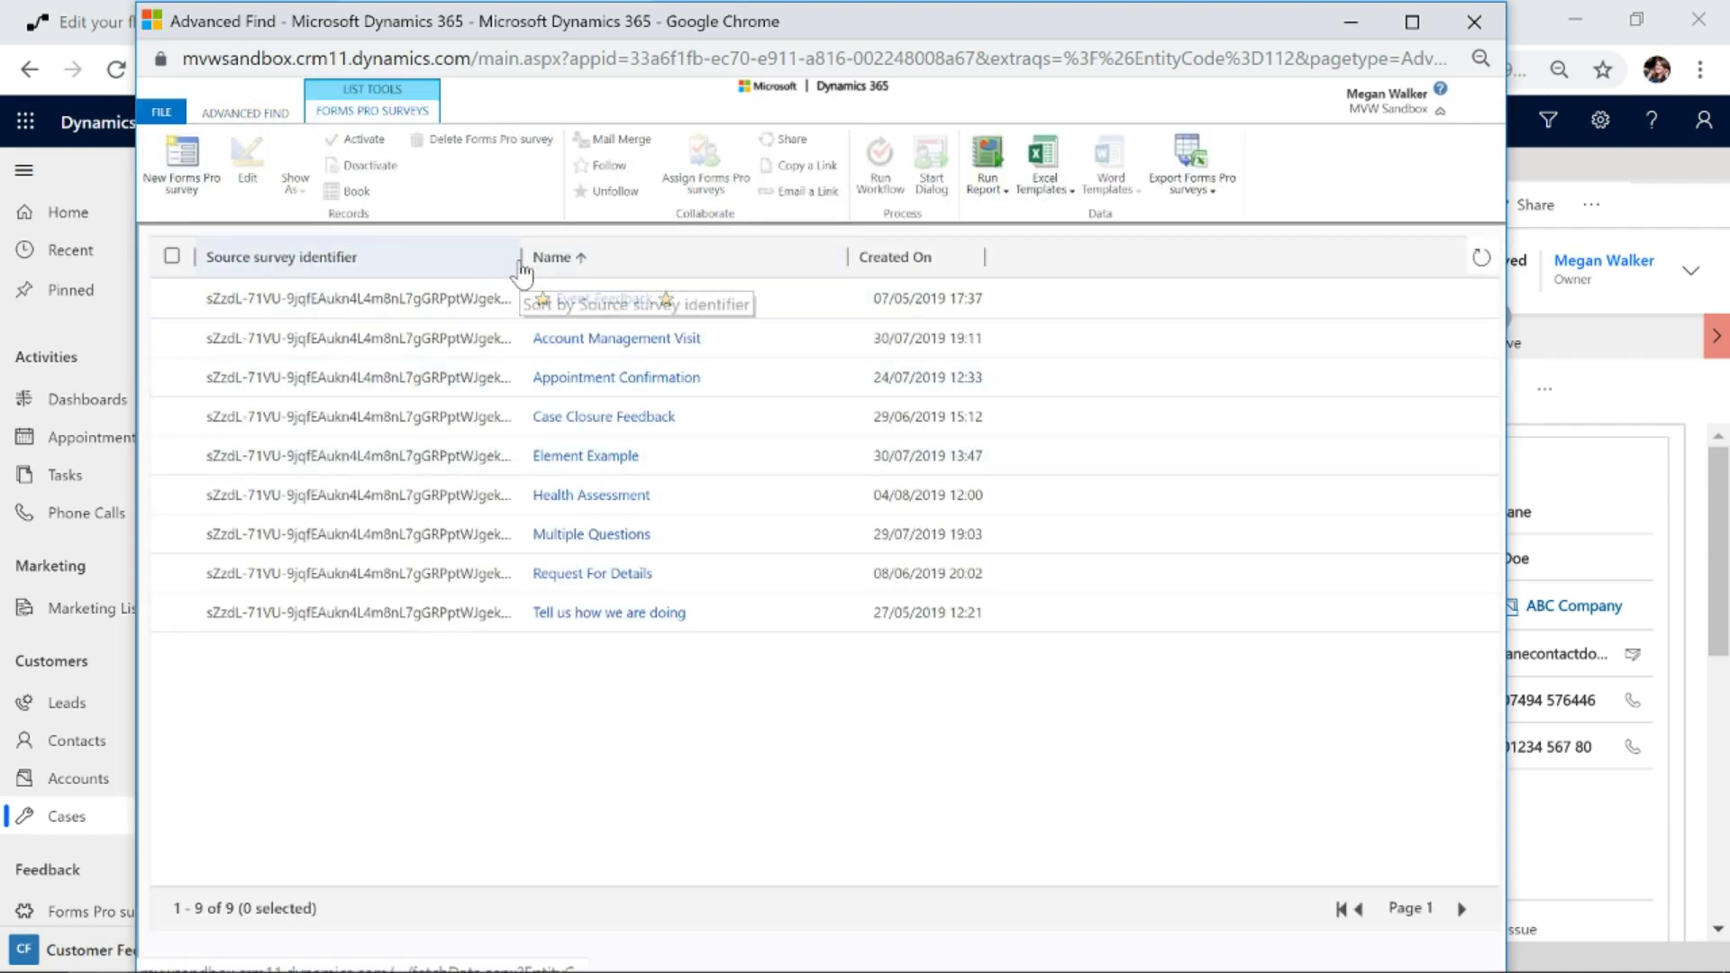
- Sort surveys by Name descending, widen the identifier column, and select the first survey's full identifier
{"action": "left_click", "coordinate": [687, 267]}
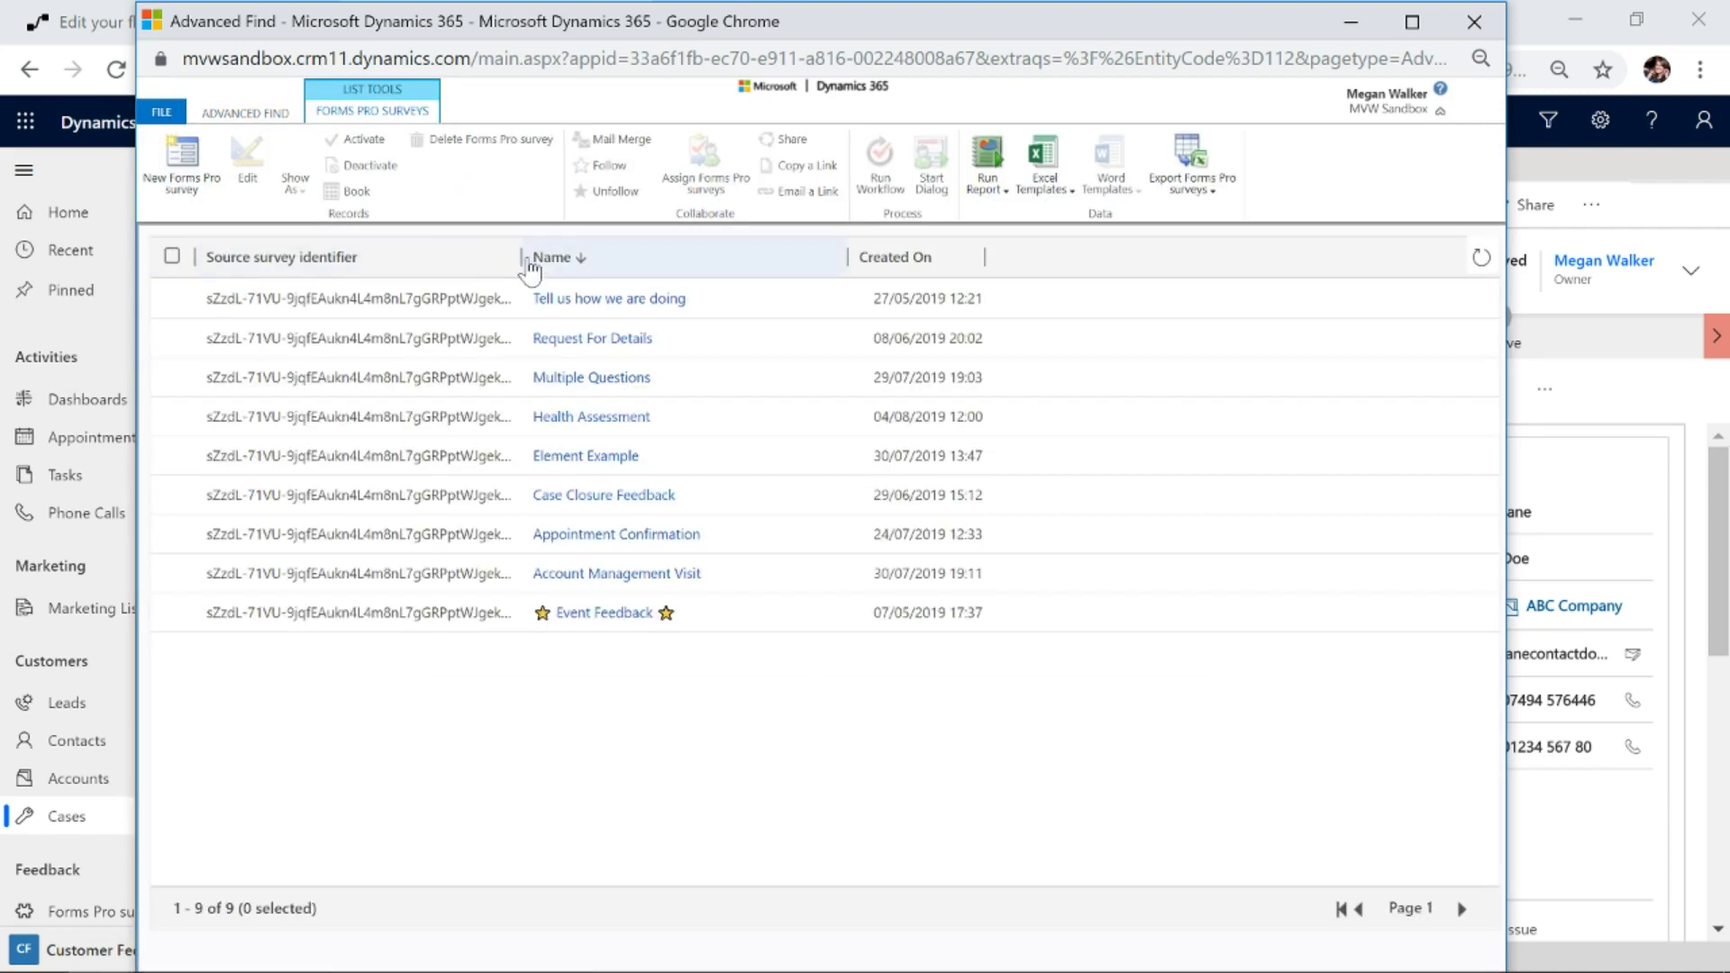
{"action": "left_click_drag", "start_coordinate": [519, 257], "coordinate": [1065, 270]}
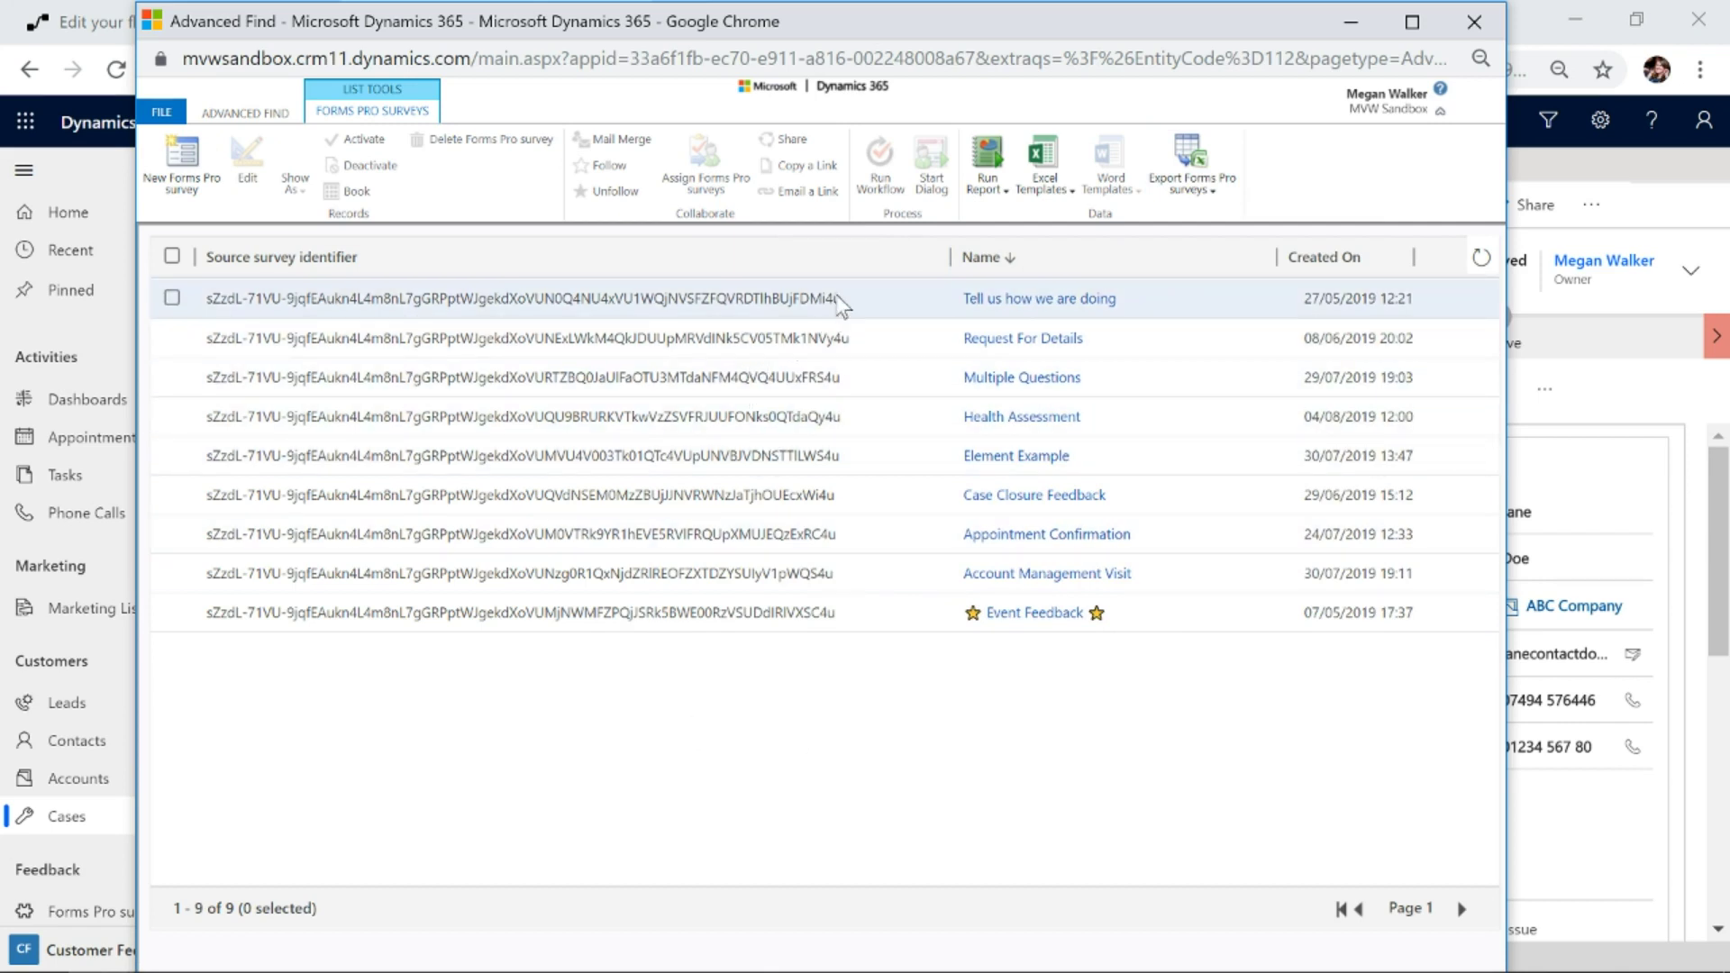
{"action": "left_click_drag", "start_coordinate": [839, 298], "coordinate": [206, 300]}
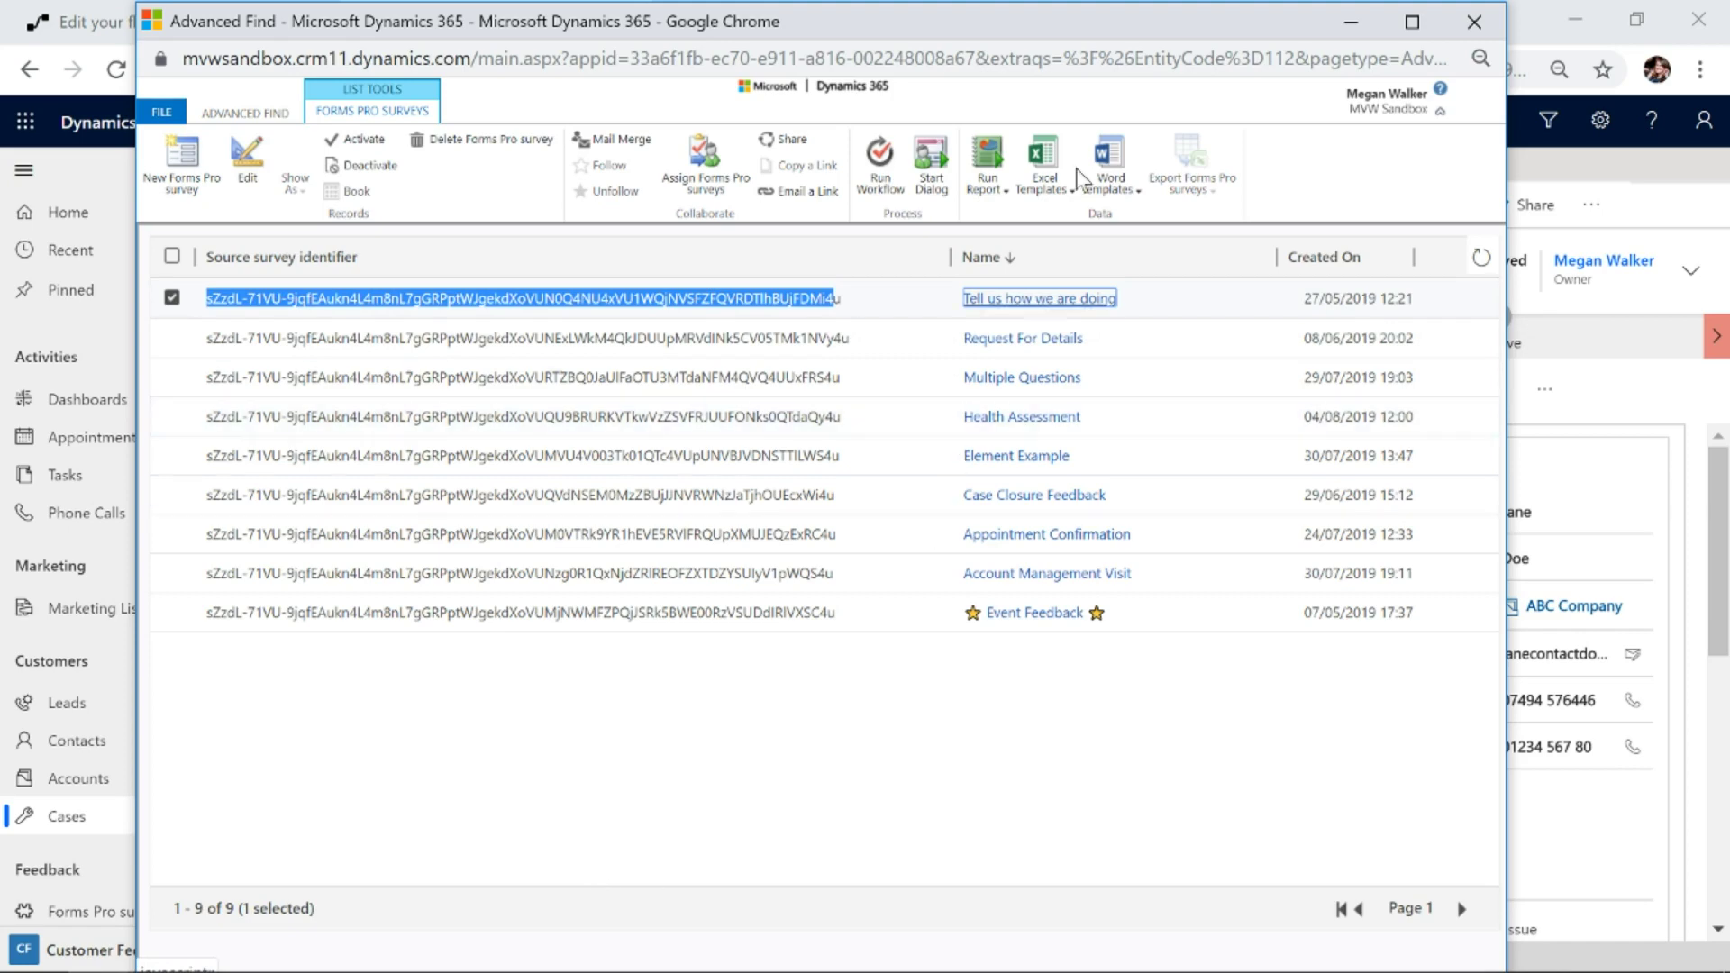
{"action": "left_click", "coordinate": [1350, 21]}
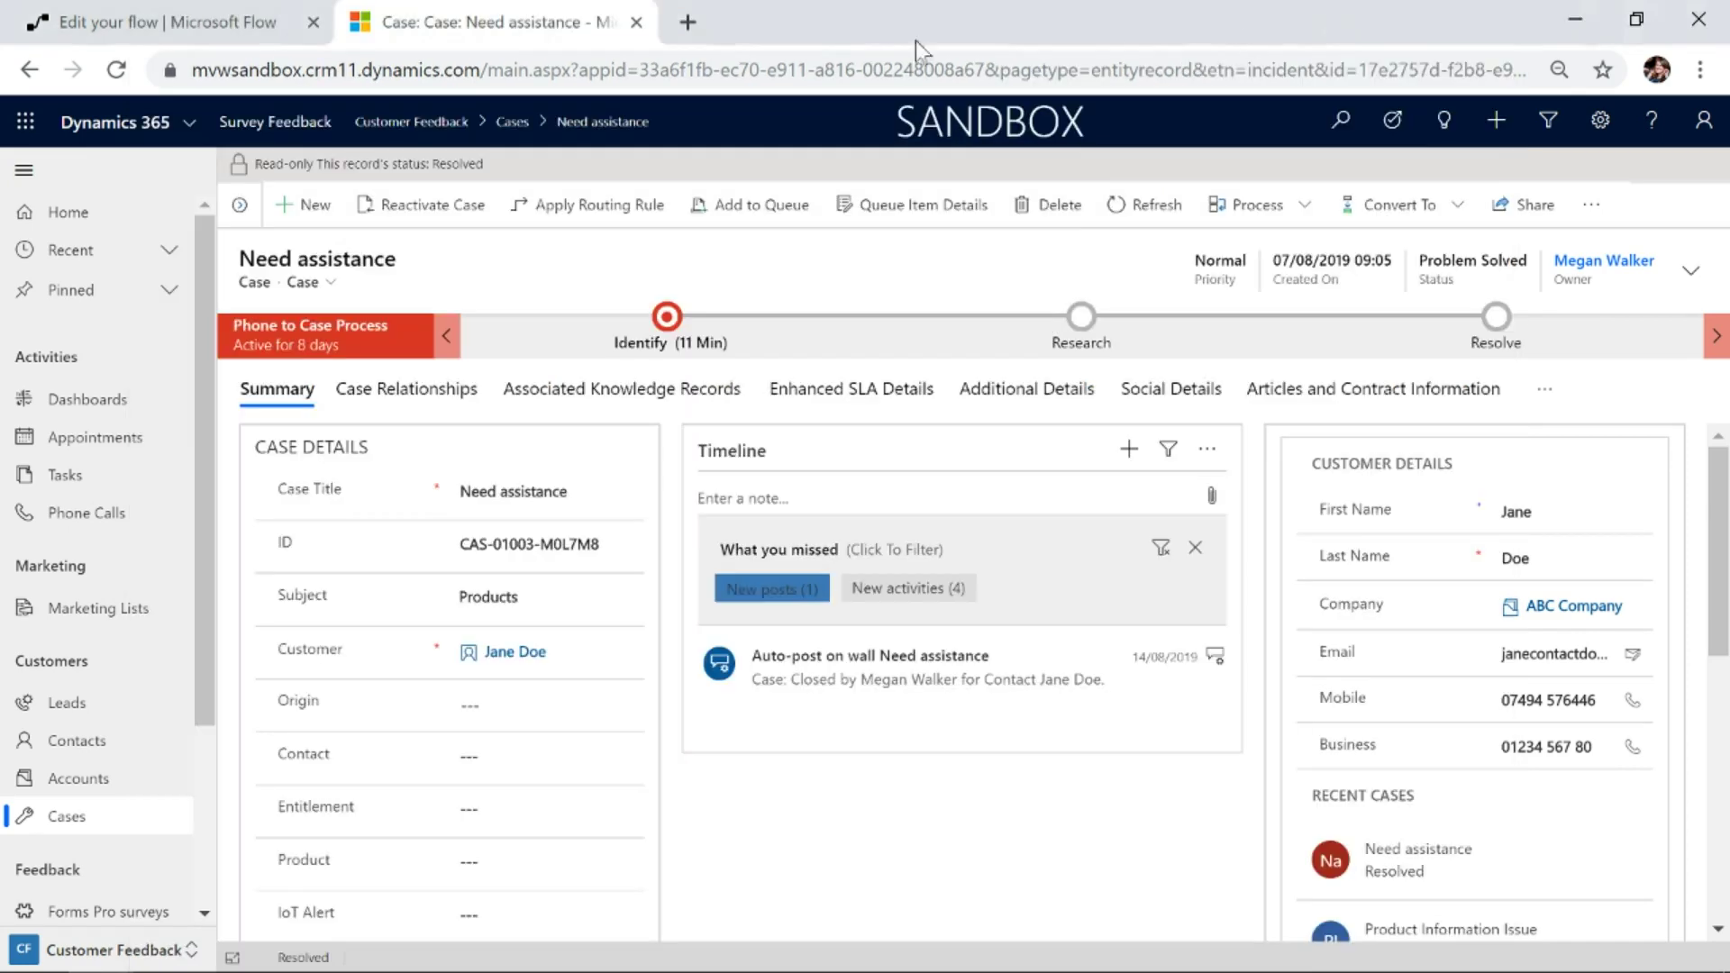
- Open the latest Check Number of Surveys run and inspect its trigger and case-resolved check
{"action": "left_click", "coordinate": [202, 34]}
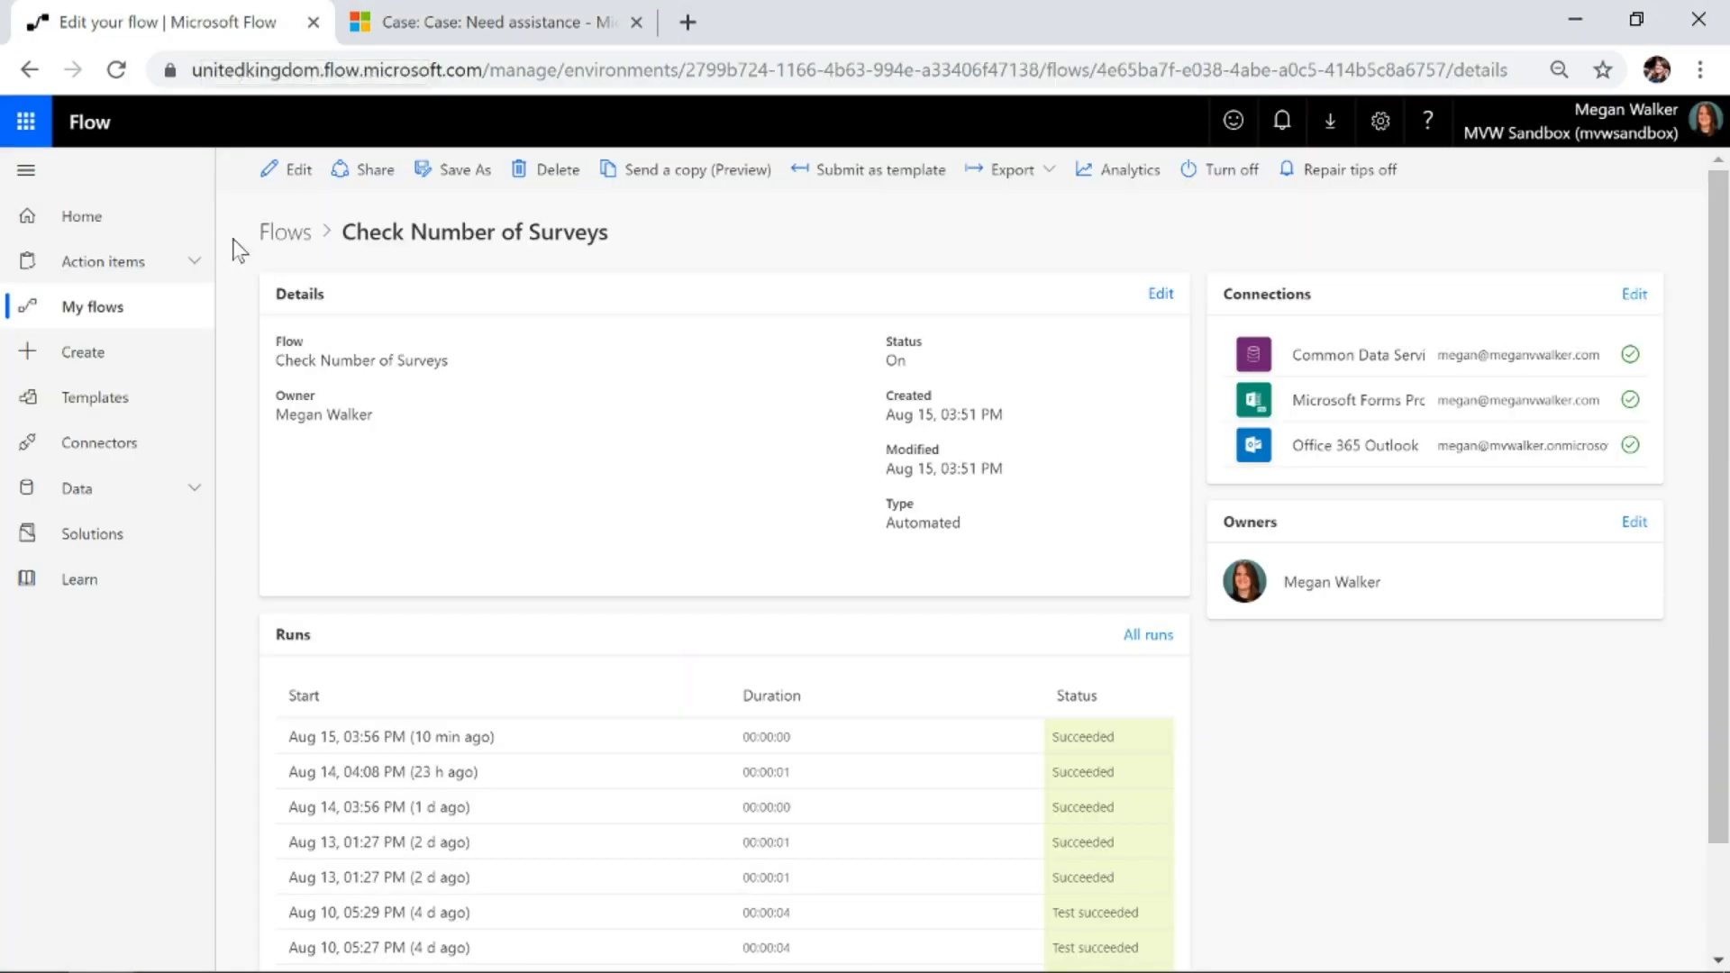
{"action": "left_click", "coordinate": [1153, 641]}
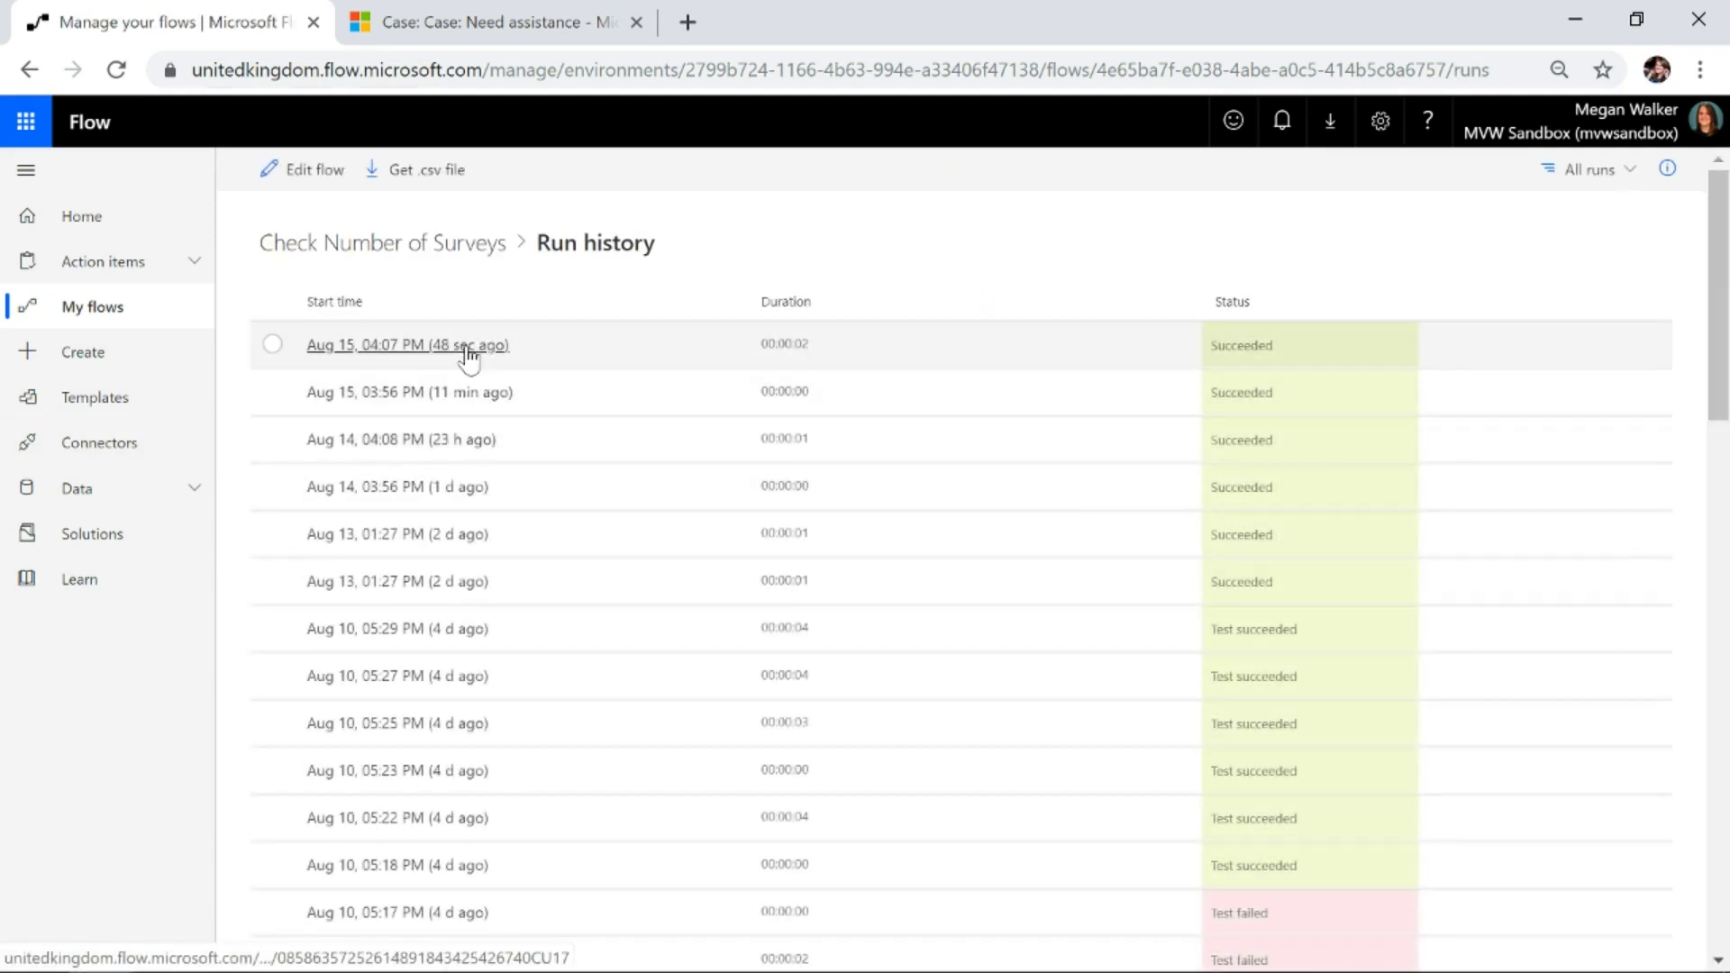
{"action": "left_click", "coordinate": [472, 346]}
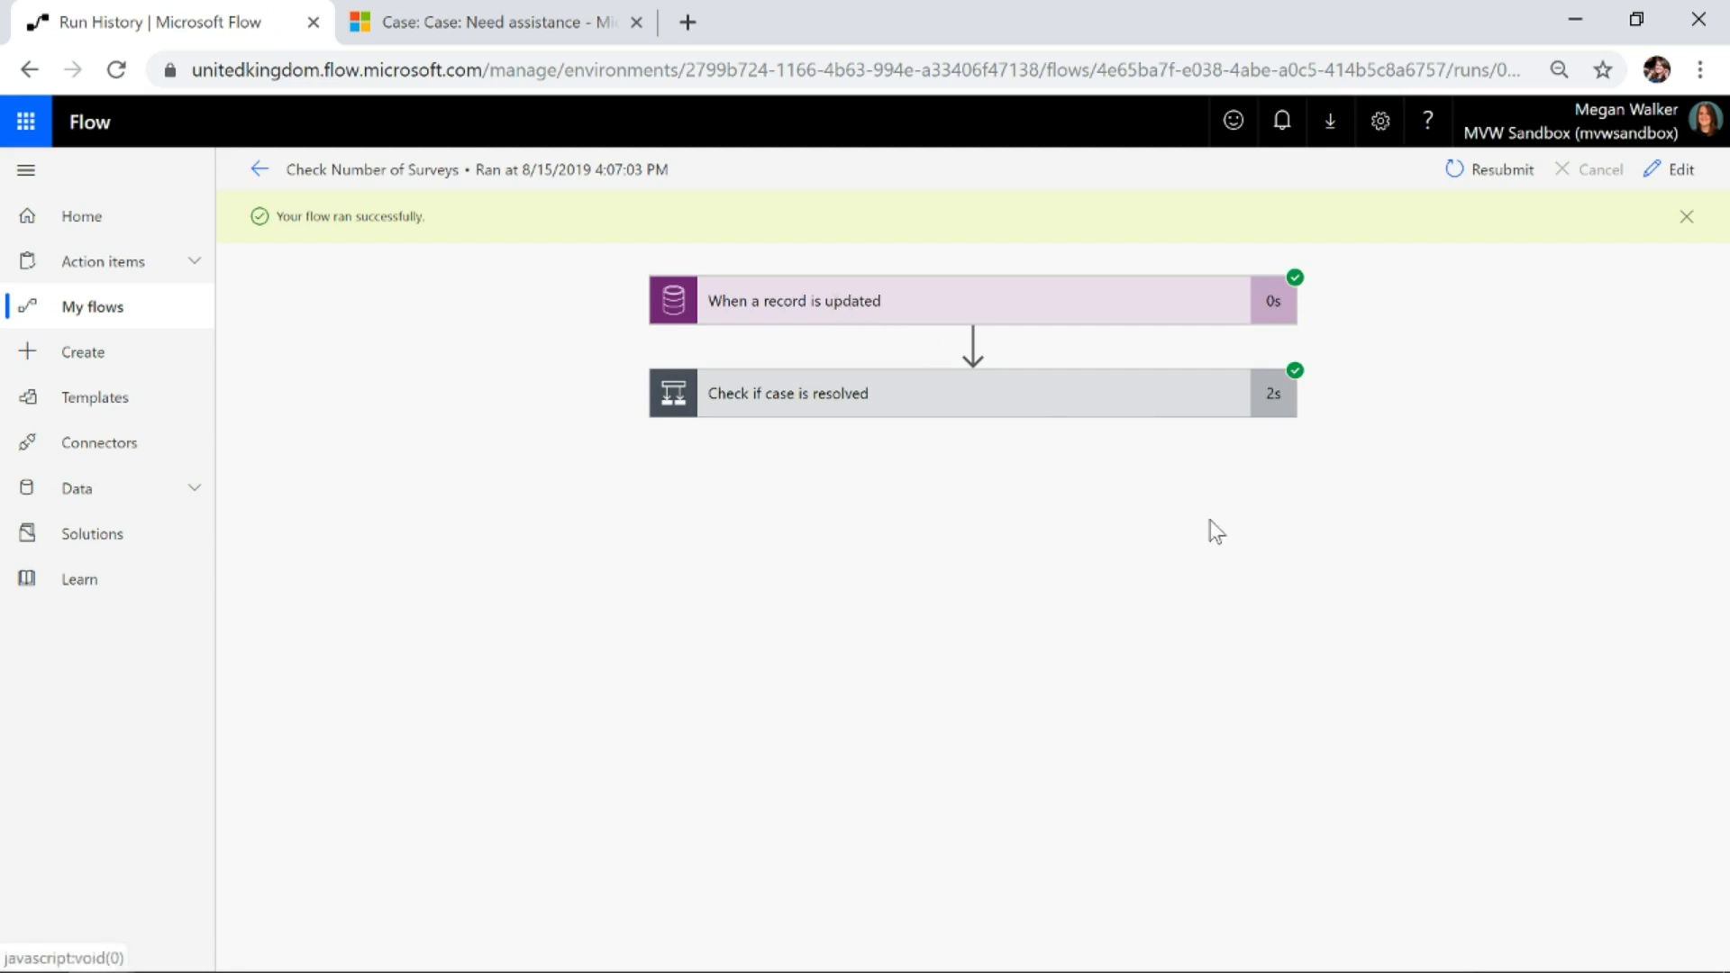
{"action": "left_click", "coordinate": [815, 311]}
{"action": "scroll", "coordinate": [1478, 563], "scroll_direction": "down", "scroll_amount": 4}
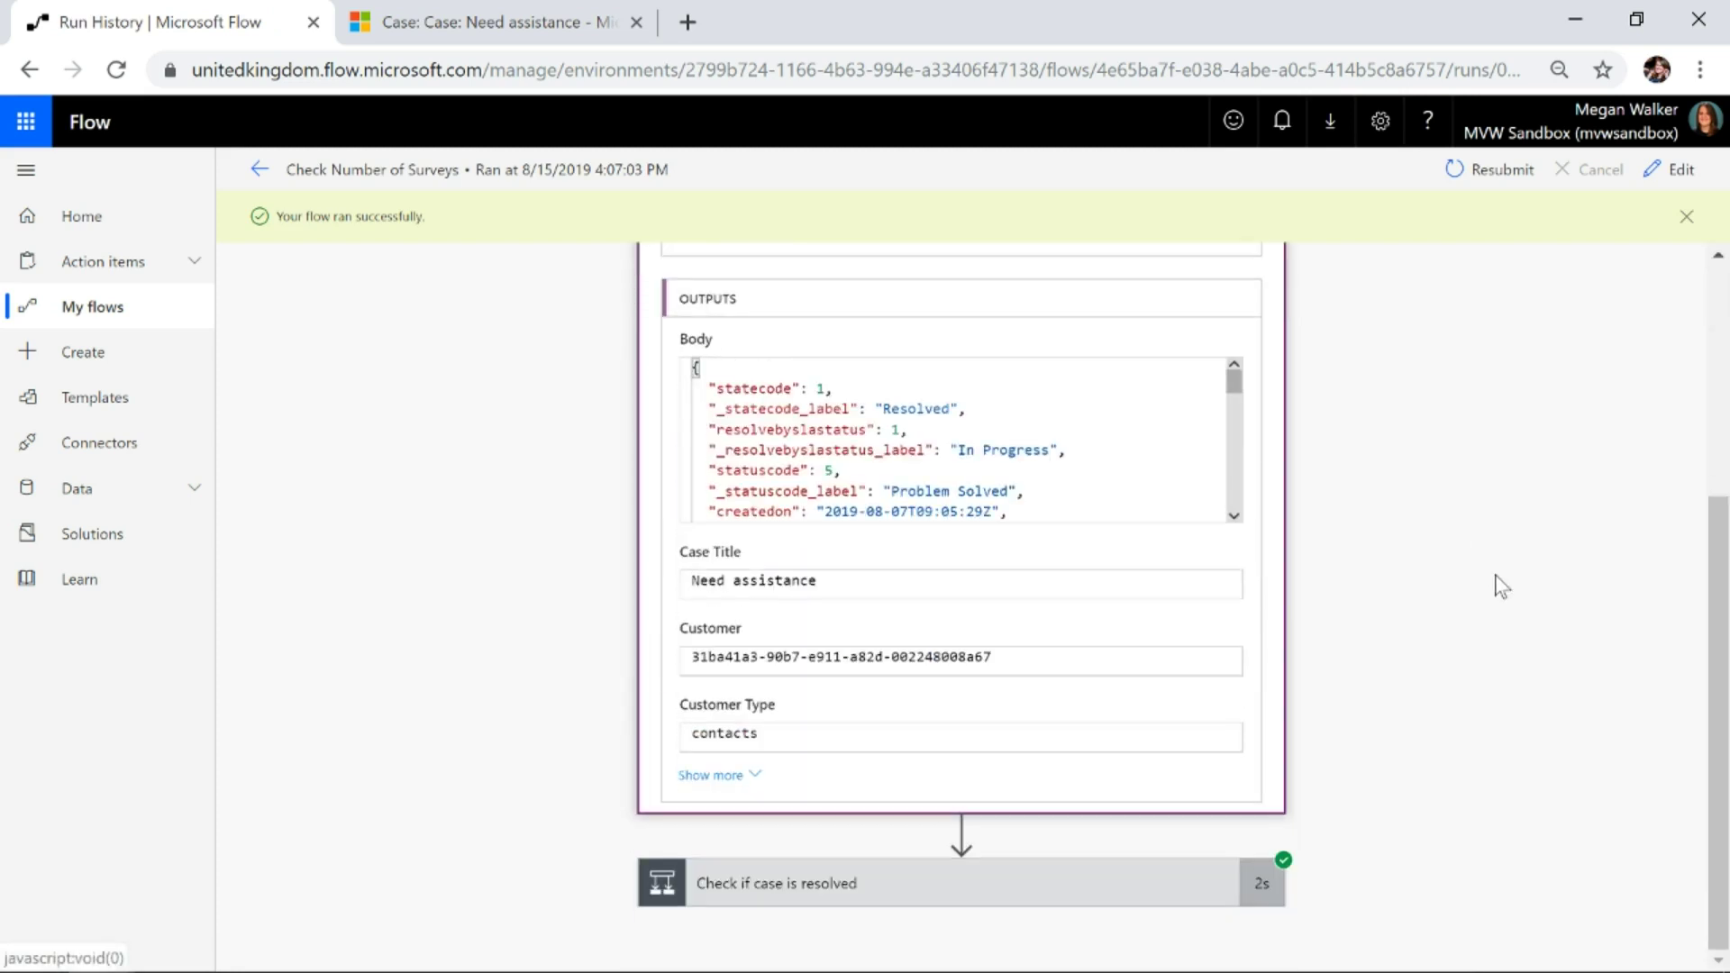
{"action": "left_click", "coordinate": [779, 887]}
{"action": "scroll", "coordinate": [1432, 567], "scroll_direction": "down", "scroll_amount": 5}
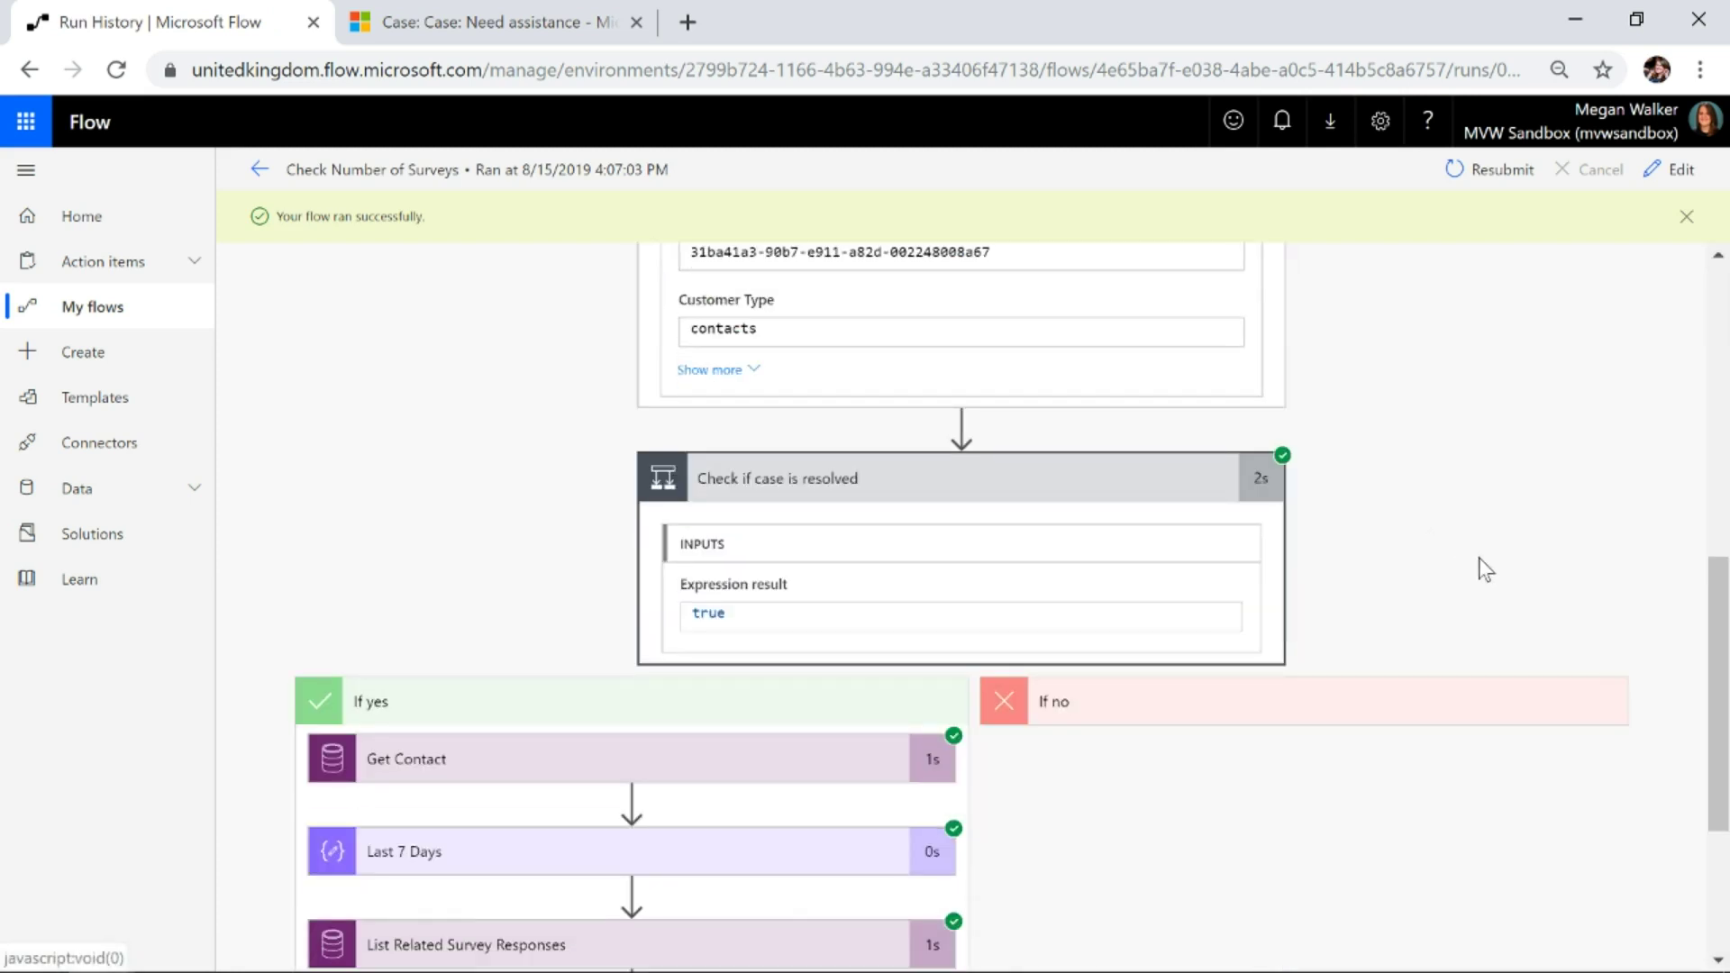
{"action": "scroll", "coordinate": [1232, 819], "scroll_direction": "down", "scroll_amount": 3}
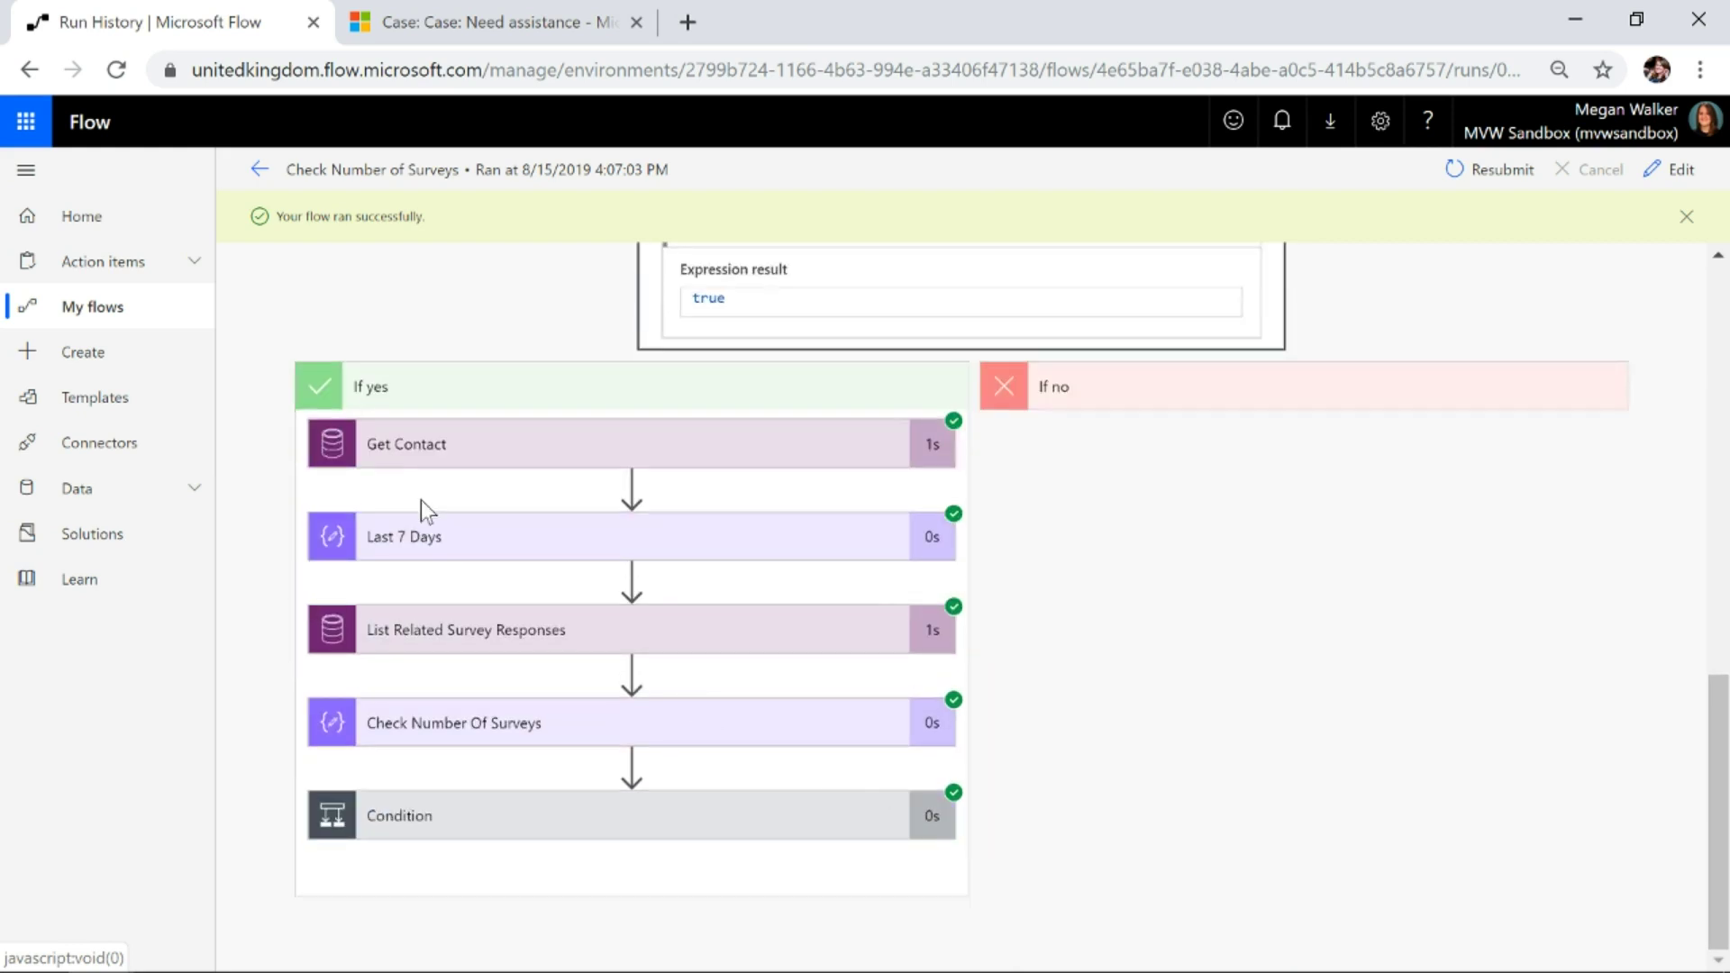
- Inspect the Get Contact outputs and the date calculated by Last 7 Days
{"action": "left_click", "coordinate": [412, 446]}
{"action": "scroll", "coordinate": [1090, 630], "scroll_direction": "down", "scroll_amount": 7}
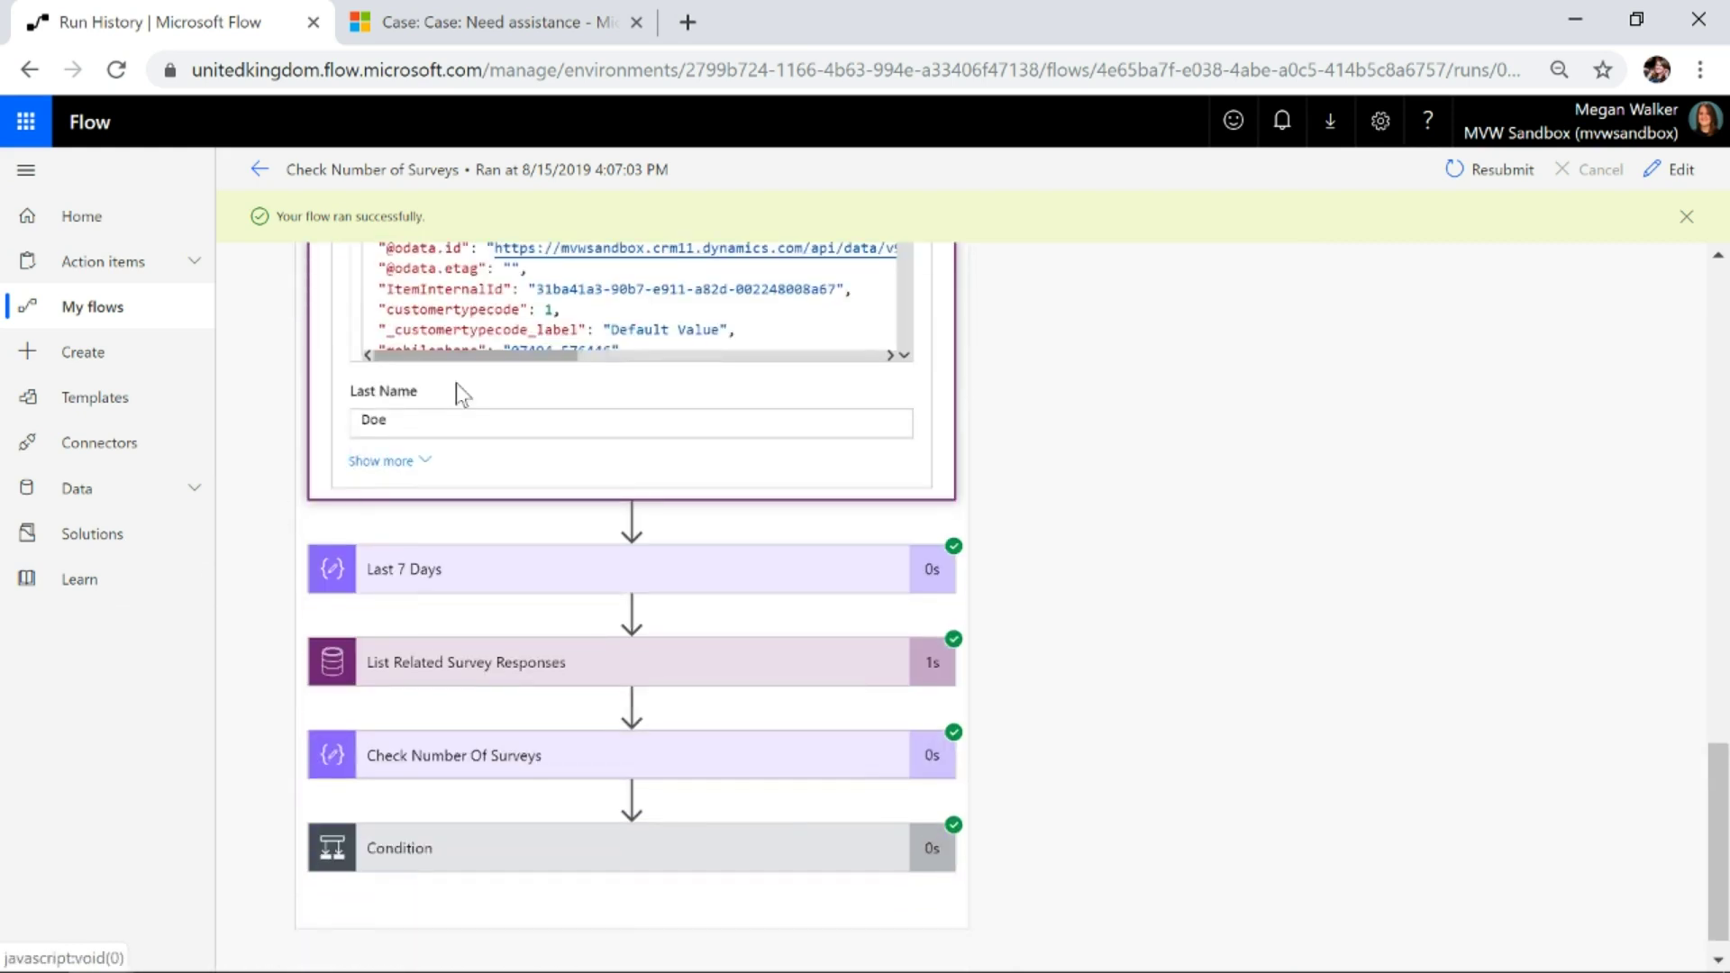
{"action": "left_click", "coordinate": [406, 461]}
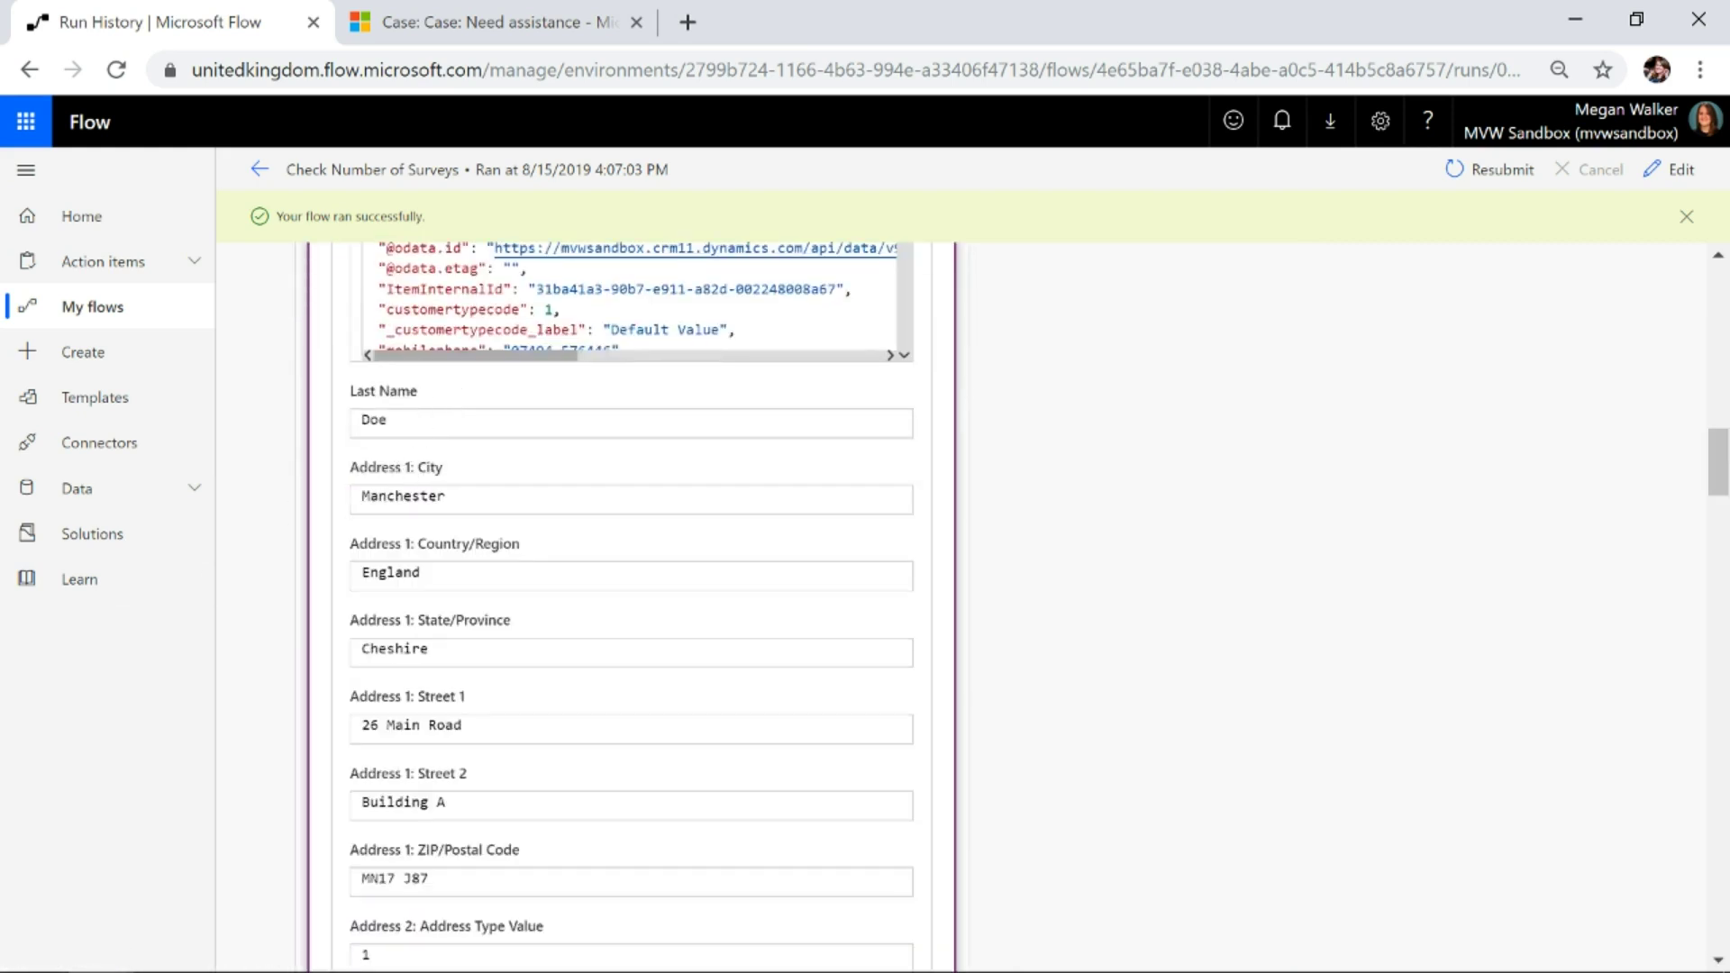
{"action": "scroll", "coordinate": [1034, 559], "scroll_direction": "down", "scroll_amount": 15}
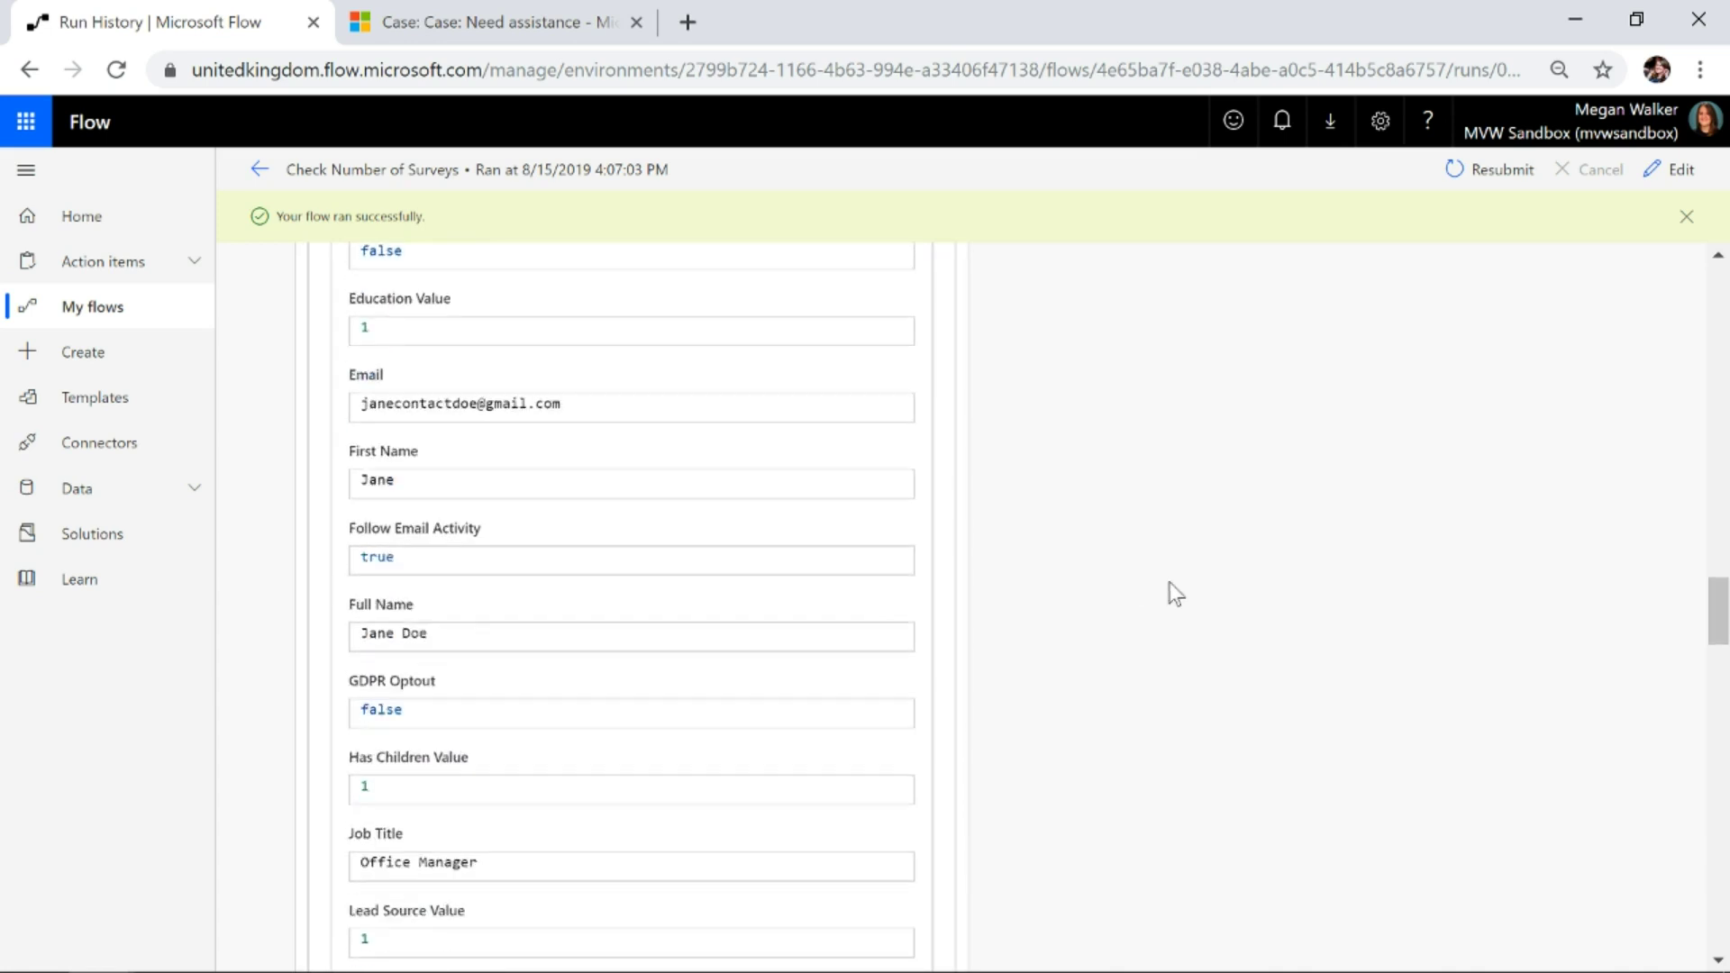
{"action": "scroll", "coordinate": [1174, 594], "scroll_direction": "down", "scroll_amount": 20}
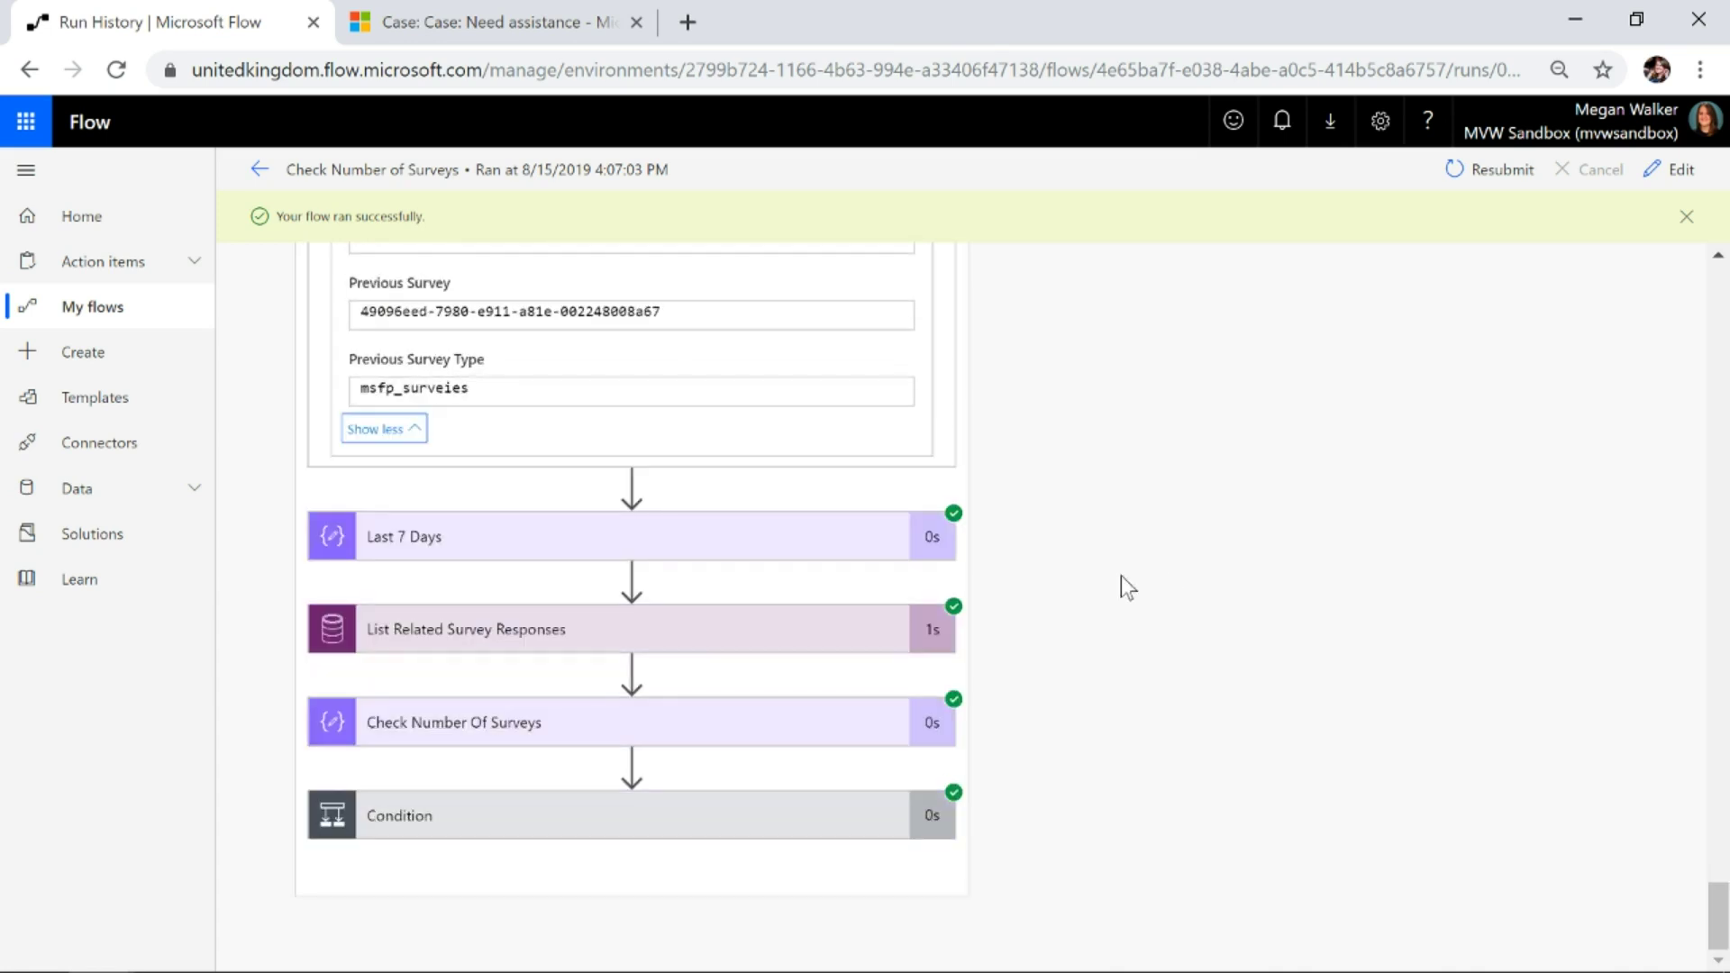
{"action": "left_click", "coordinate": [802, 529]}
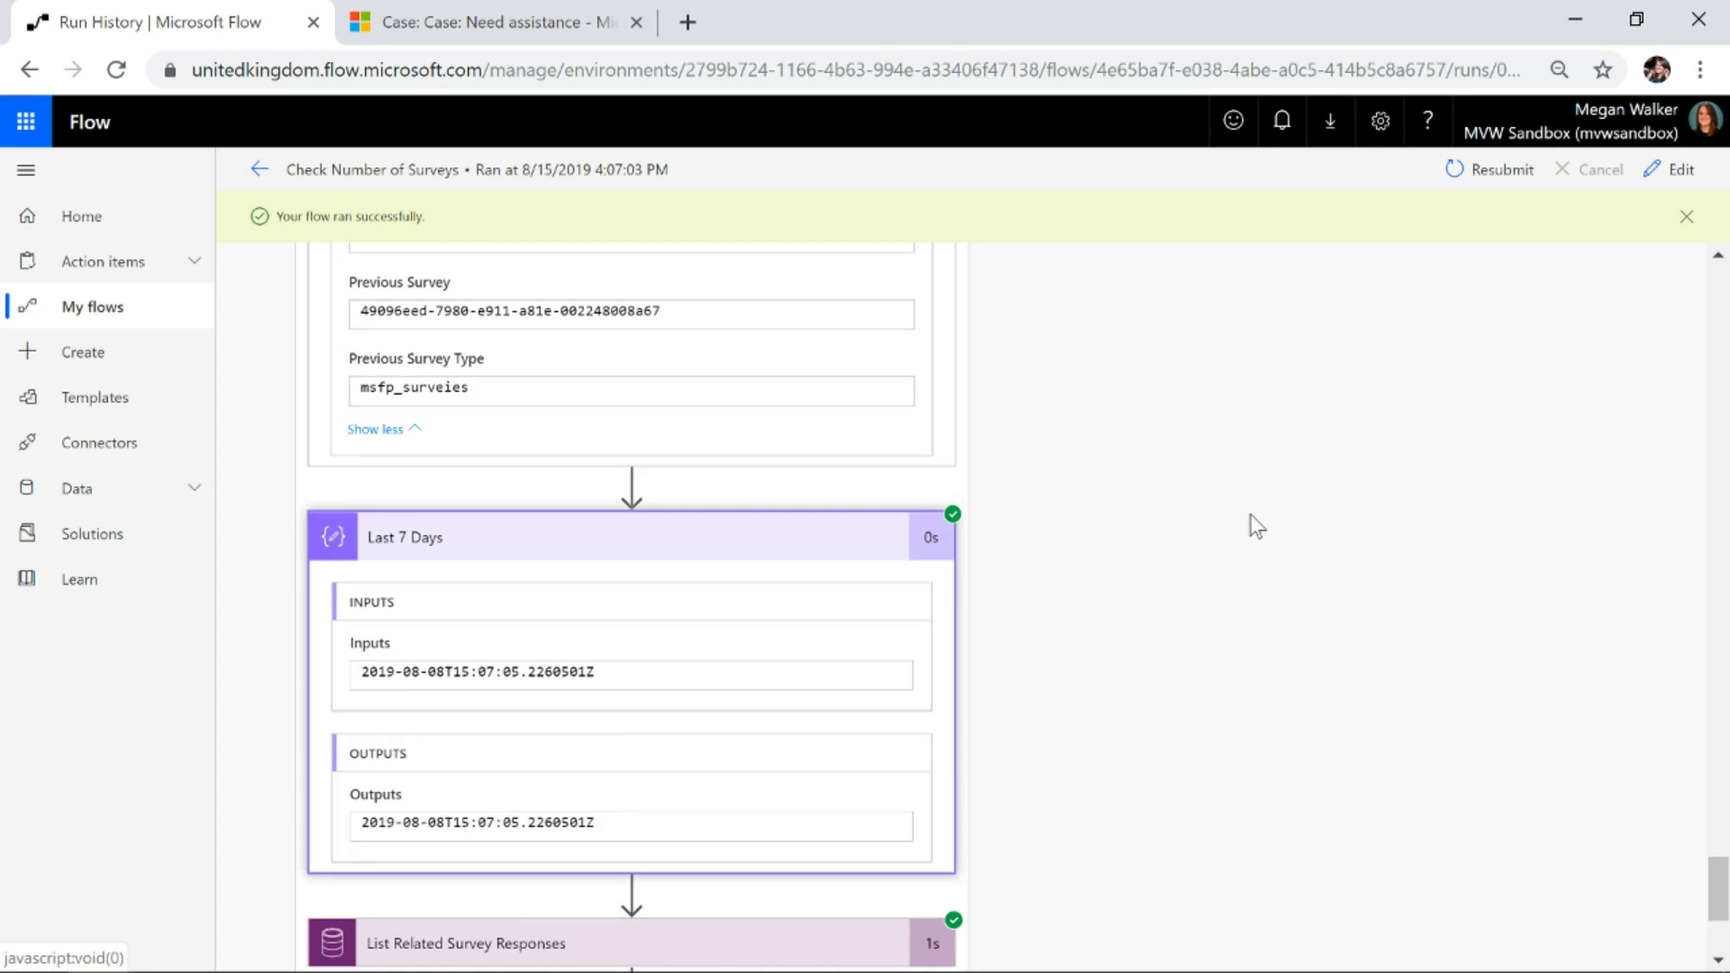
{"action": "scroll", "coordinate": [509, 694], "scroll_direction": "down", "scroll_amount": 3}
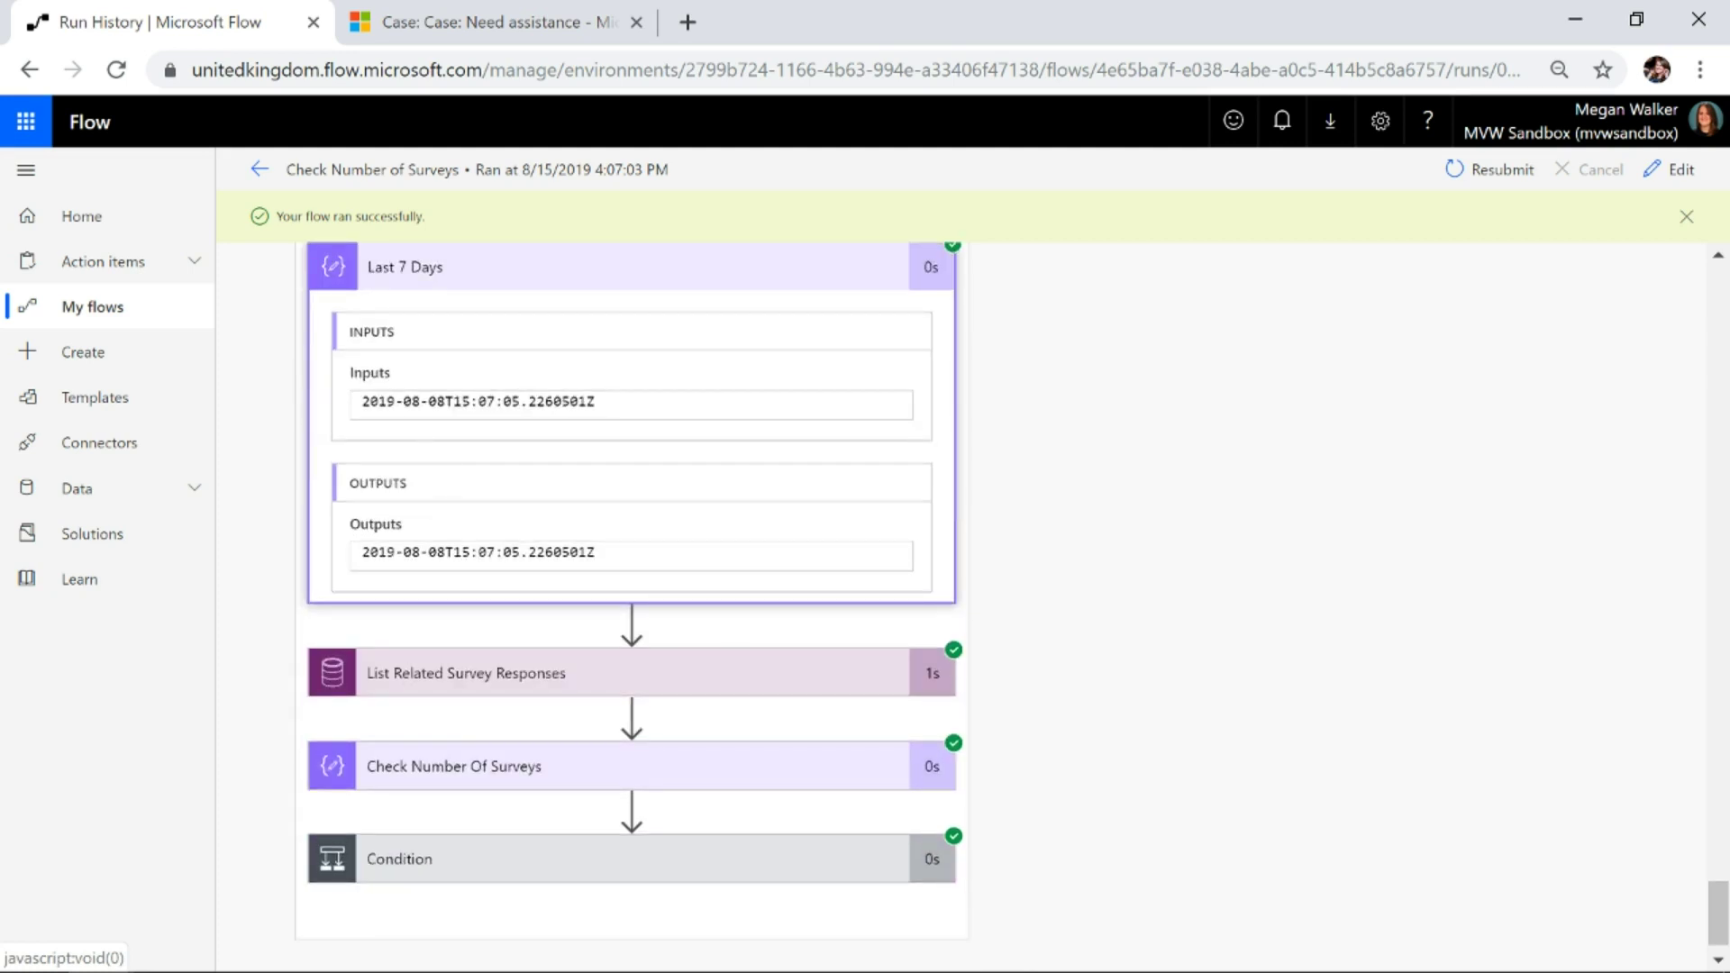
{"action": "scroll", "coordinate": [741, 629], "scroll_direction": "down", "scroll_amount": 1}
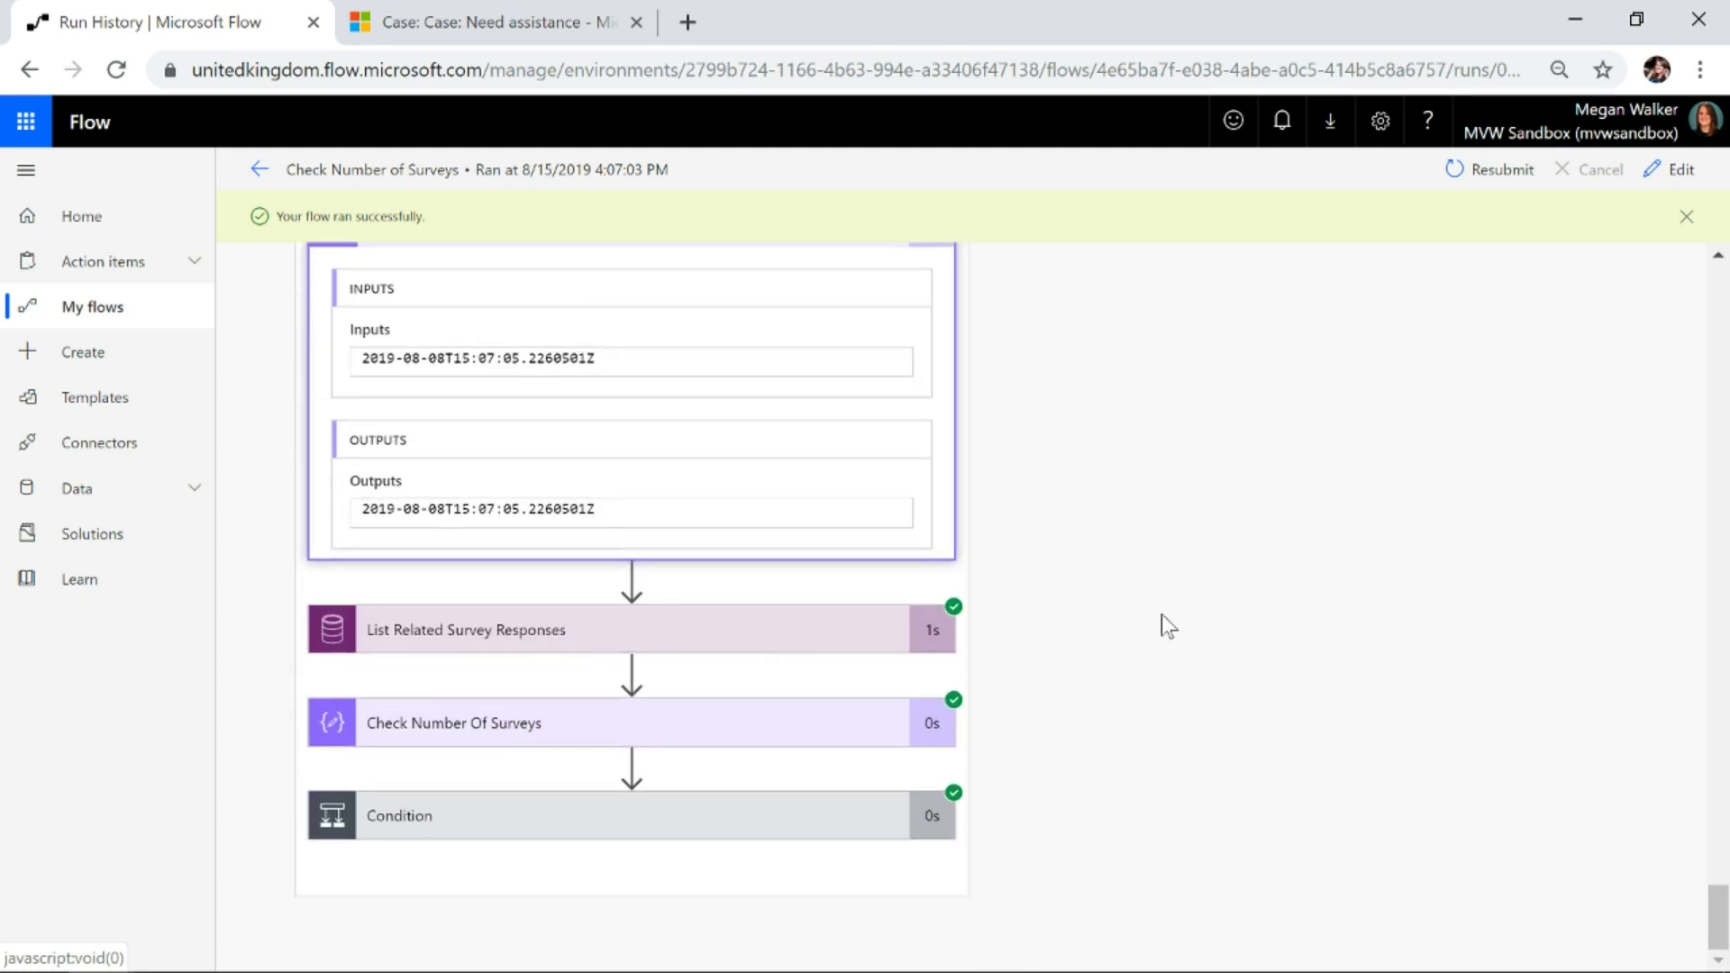
- Check List Related Survey Responses, the survey count of 3, and the false Condition result
{"action": "left_click", "coordinate": [528, 637]}
{"action": "scroll", "coordinate": [1162, 616], "scroll_direction": "down", "scroll_amount": 3}
{"action": "scroll", "coordinate": [1070, 591], "scroll_direction": "down", "scroll_amount": 8}
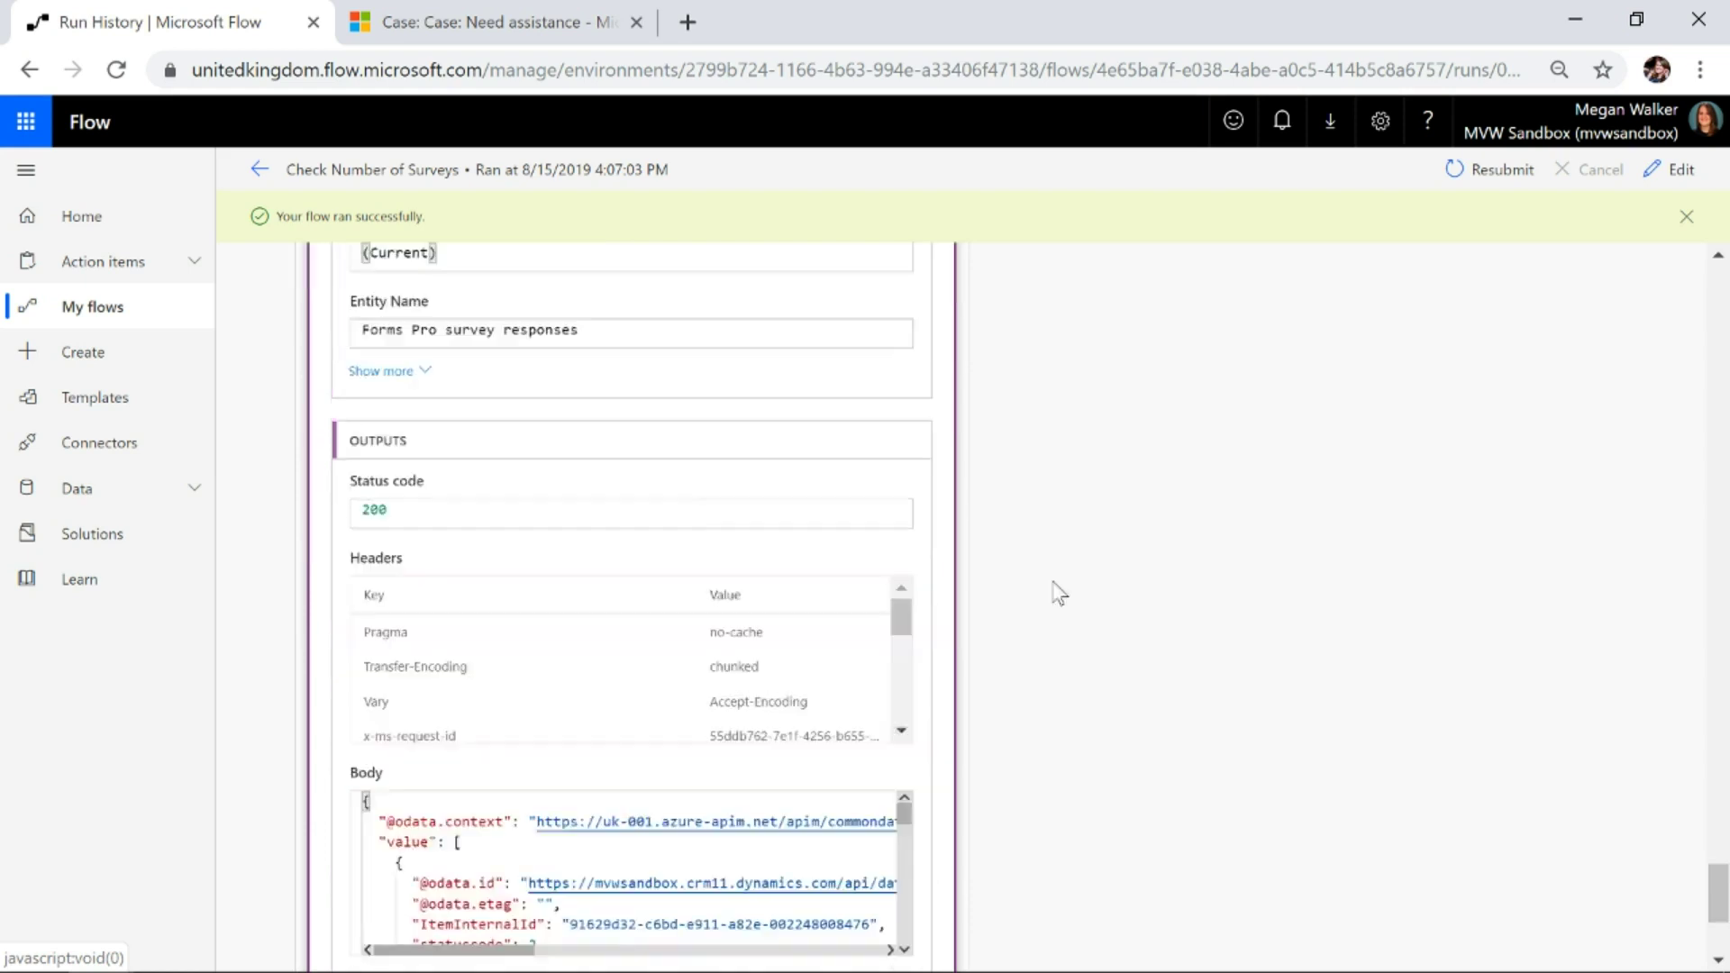
{"action": "left_click", "coordinate": [487, 731]}
{"action": "scroll", "coordinate": [1073, 675], "scroll_direction": "down", "scroll_amount": 3}
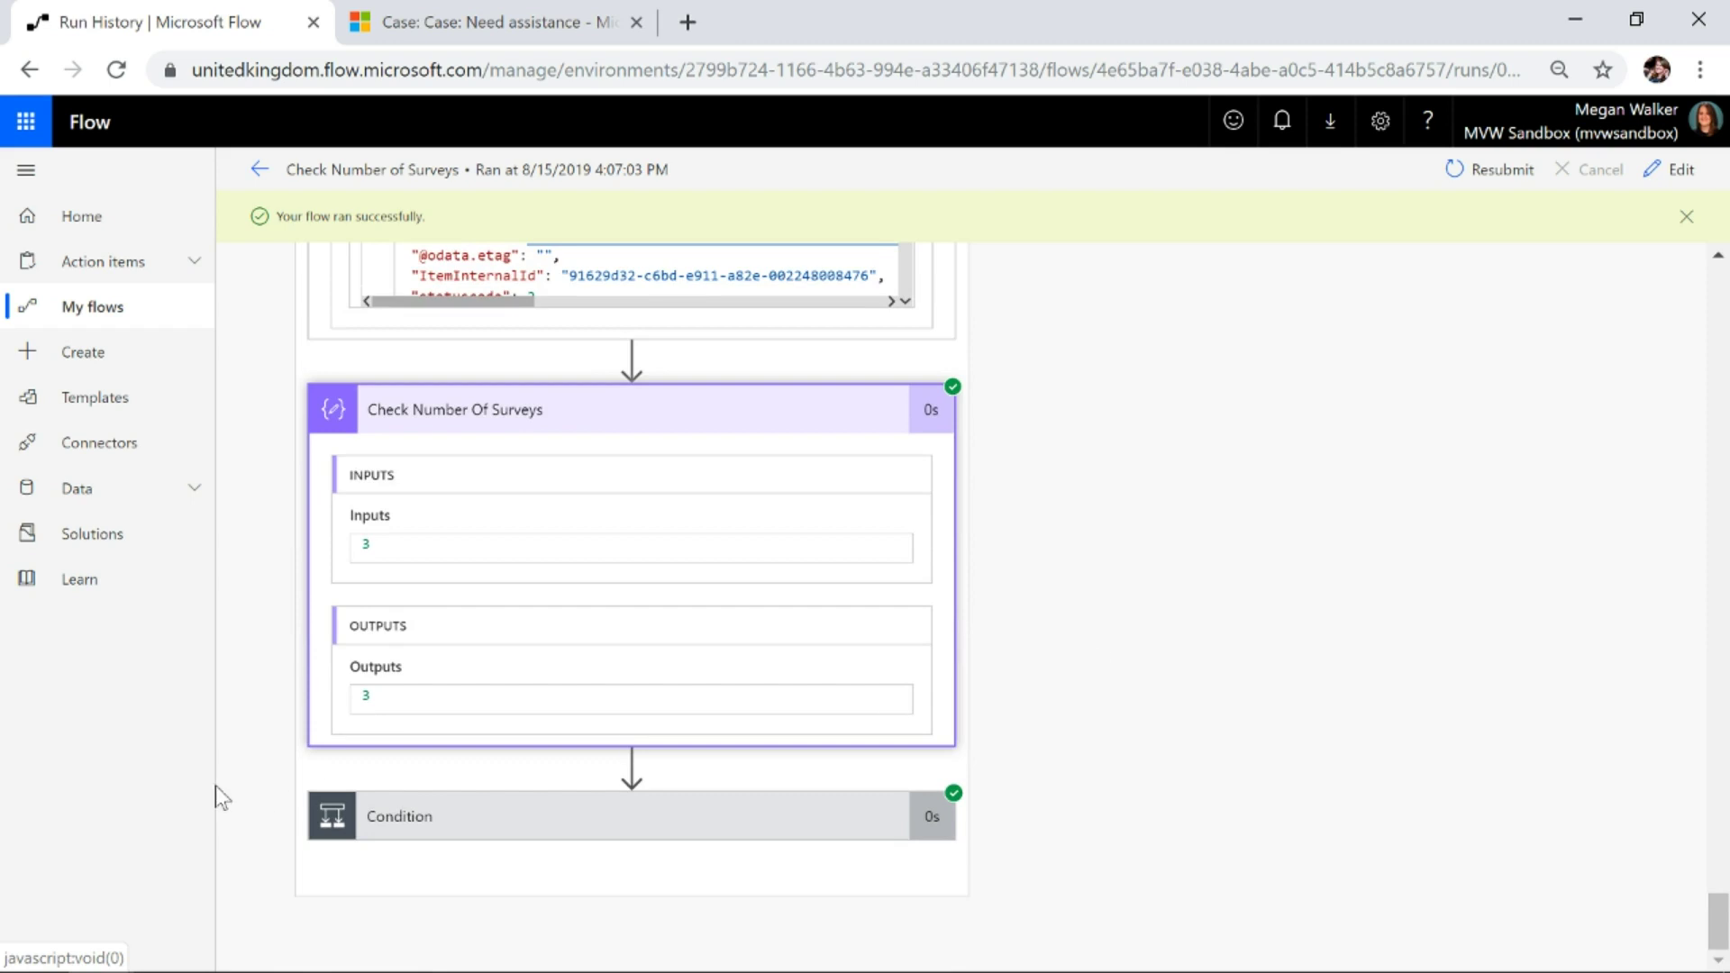
{"action": "left_click", "coordinate": [400, 822]}
{"action": "scroll", "coordinate": [1081, 664], "scroll_direction": "down", "scroll_amount": 5}
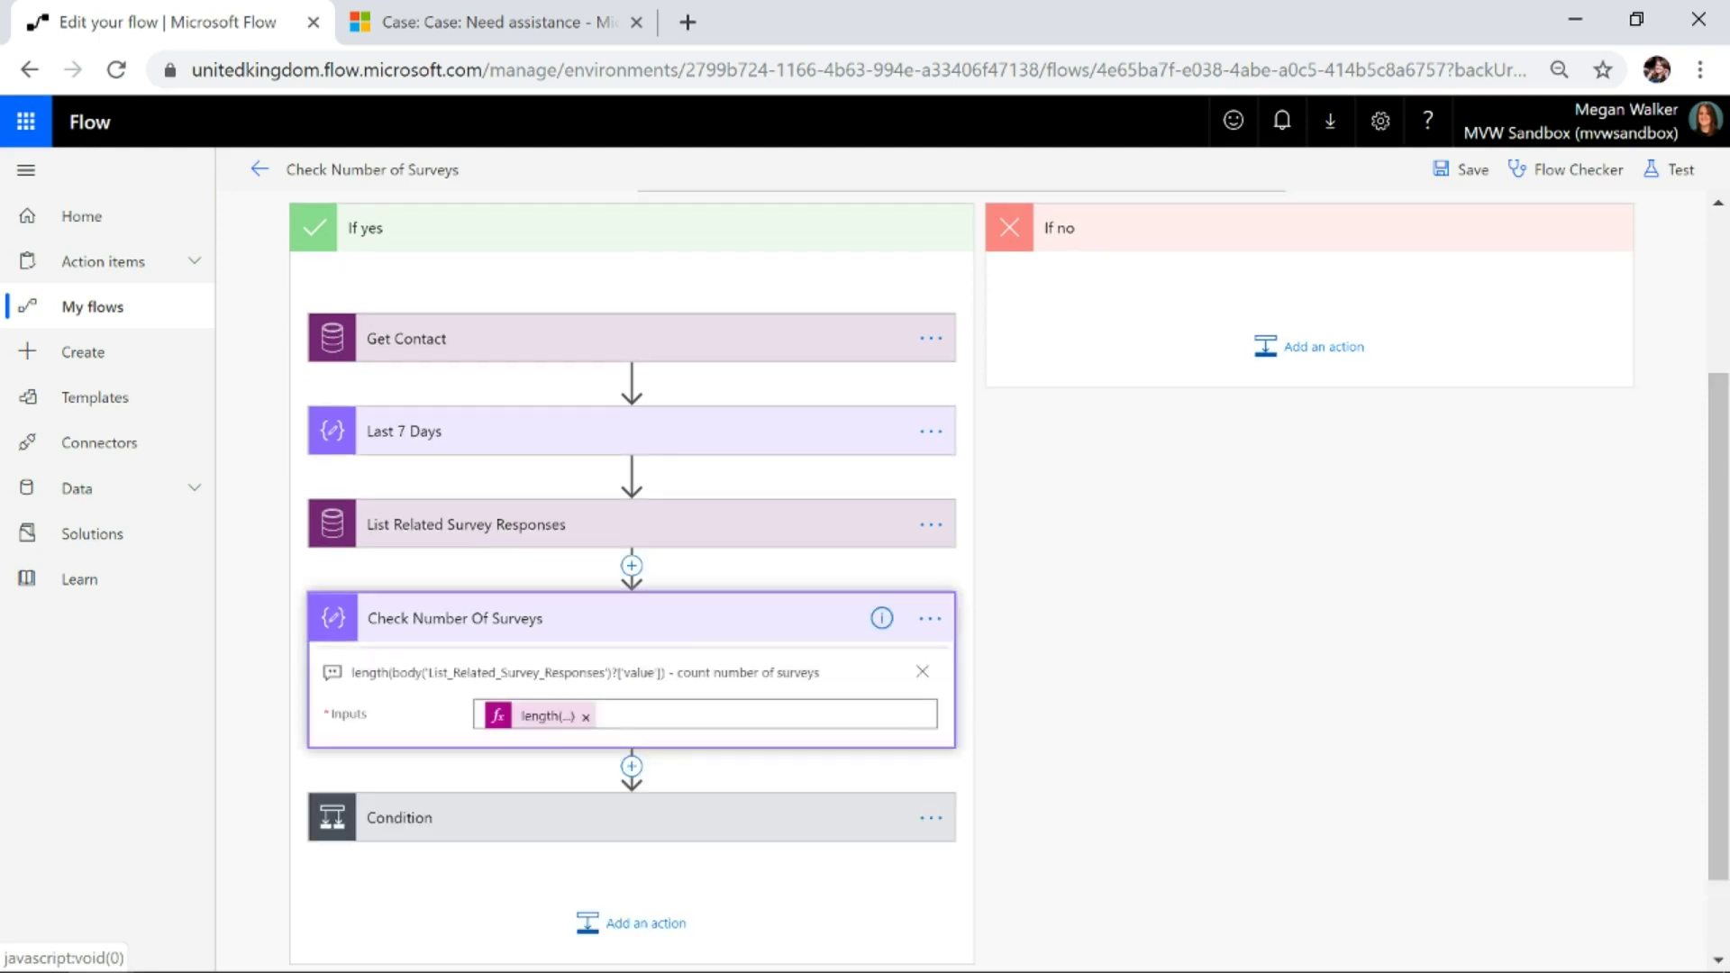
- Set the Condition's first value to the Check Number Of Surveys Output, keeping is equal to 0
{"action": "left_click", "coordinate": [540, 715]}
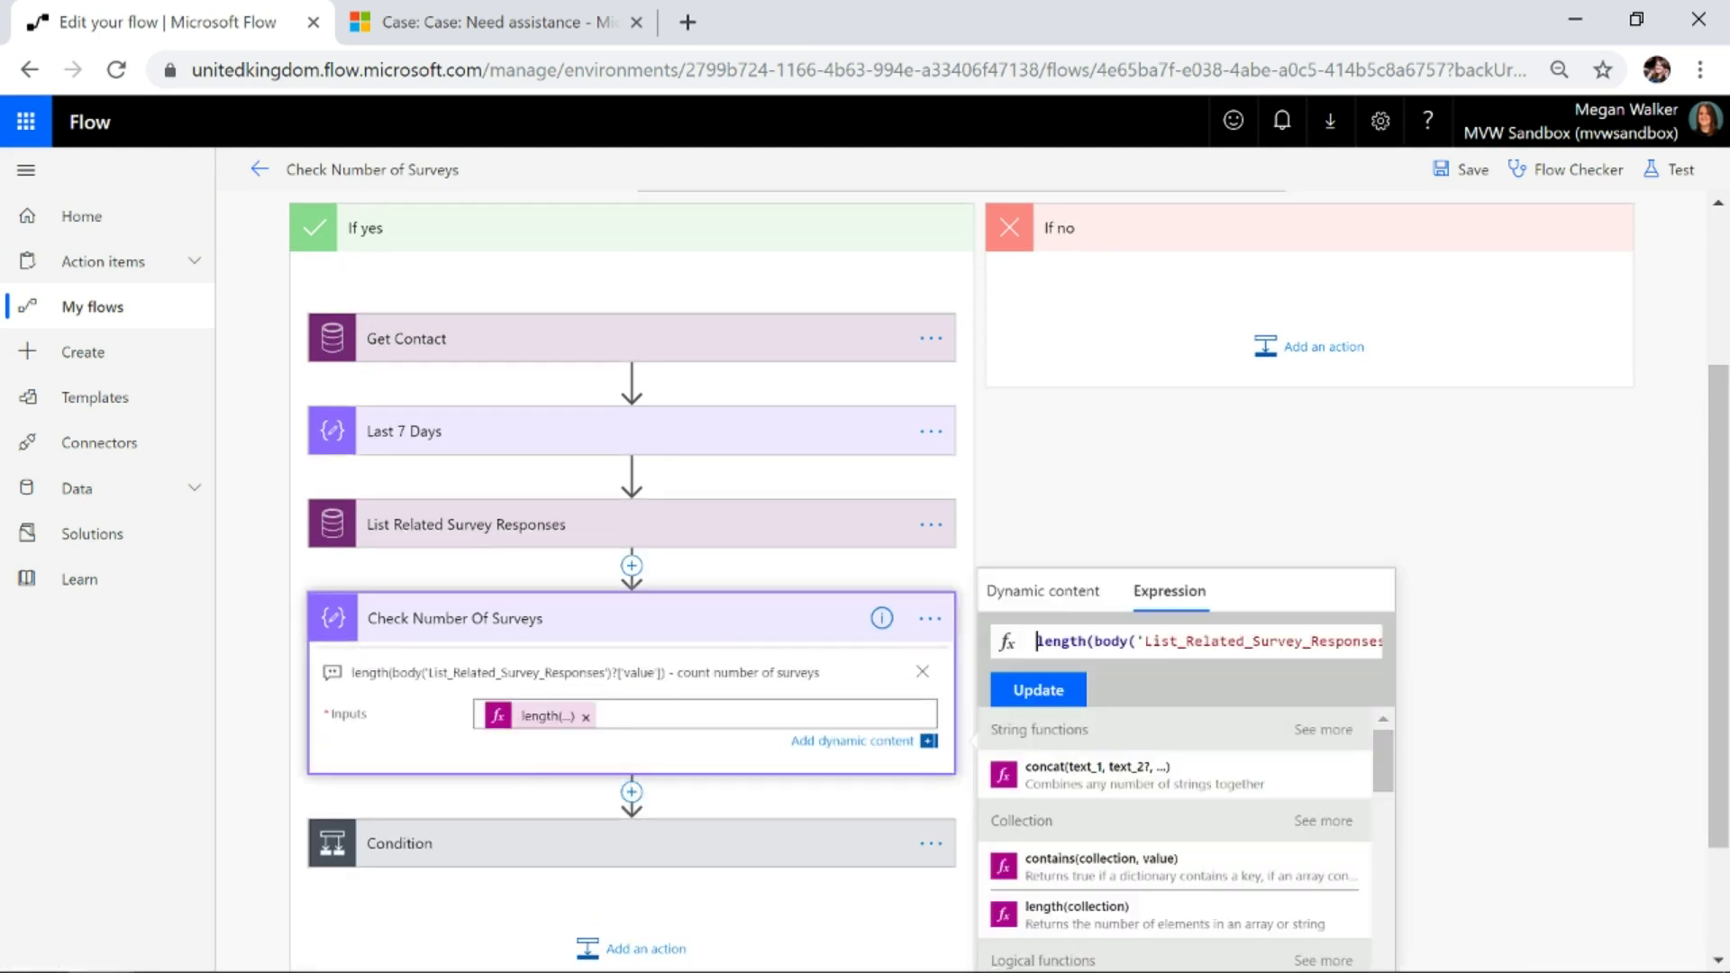
{"action": "left_click", "coordinate": [416, 843]}
{"action": "scroll", "coordinate": [711, 703], "scroll_direction": "down", "scroll_amount": 5}
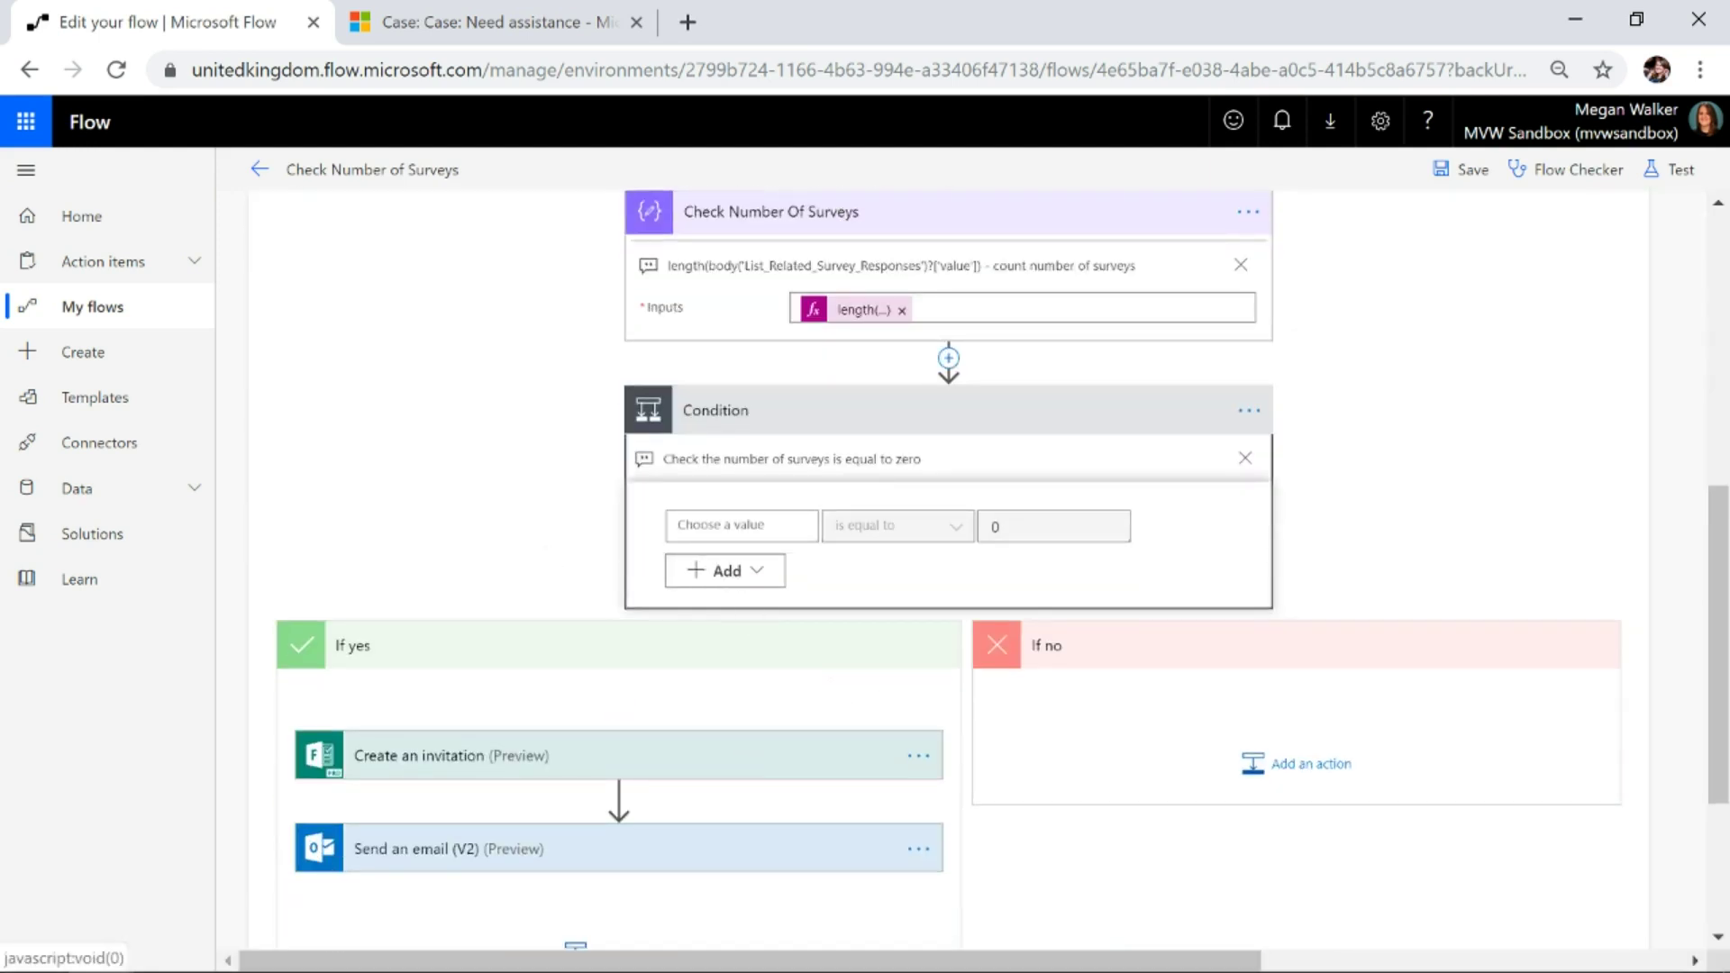
{"action": "left_click", "coordinate": [729, 525]}
{"action": "left_click", "coordinate": [1024, 552]}
{"action": "left_click", "coordinate": [1499, 491]}
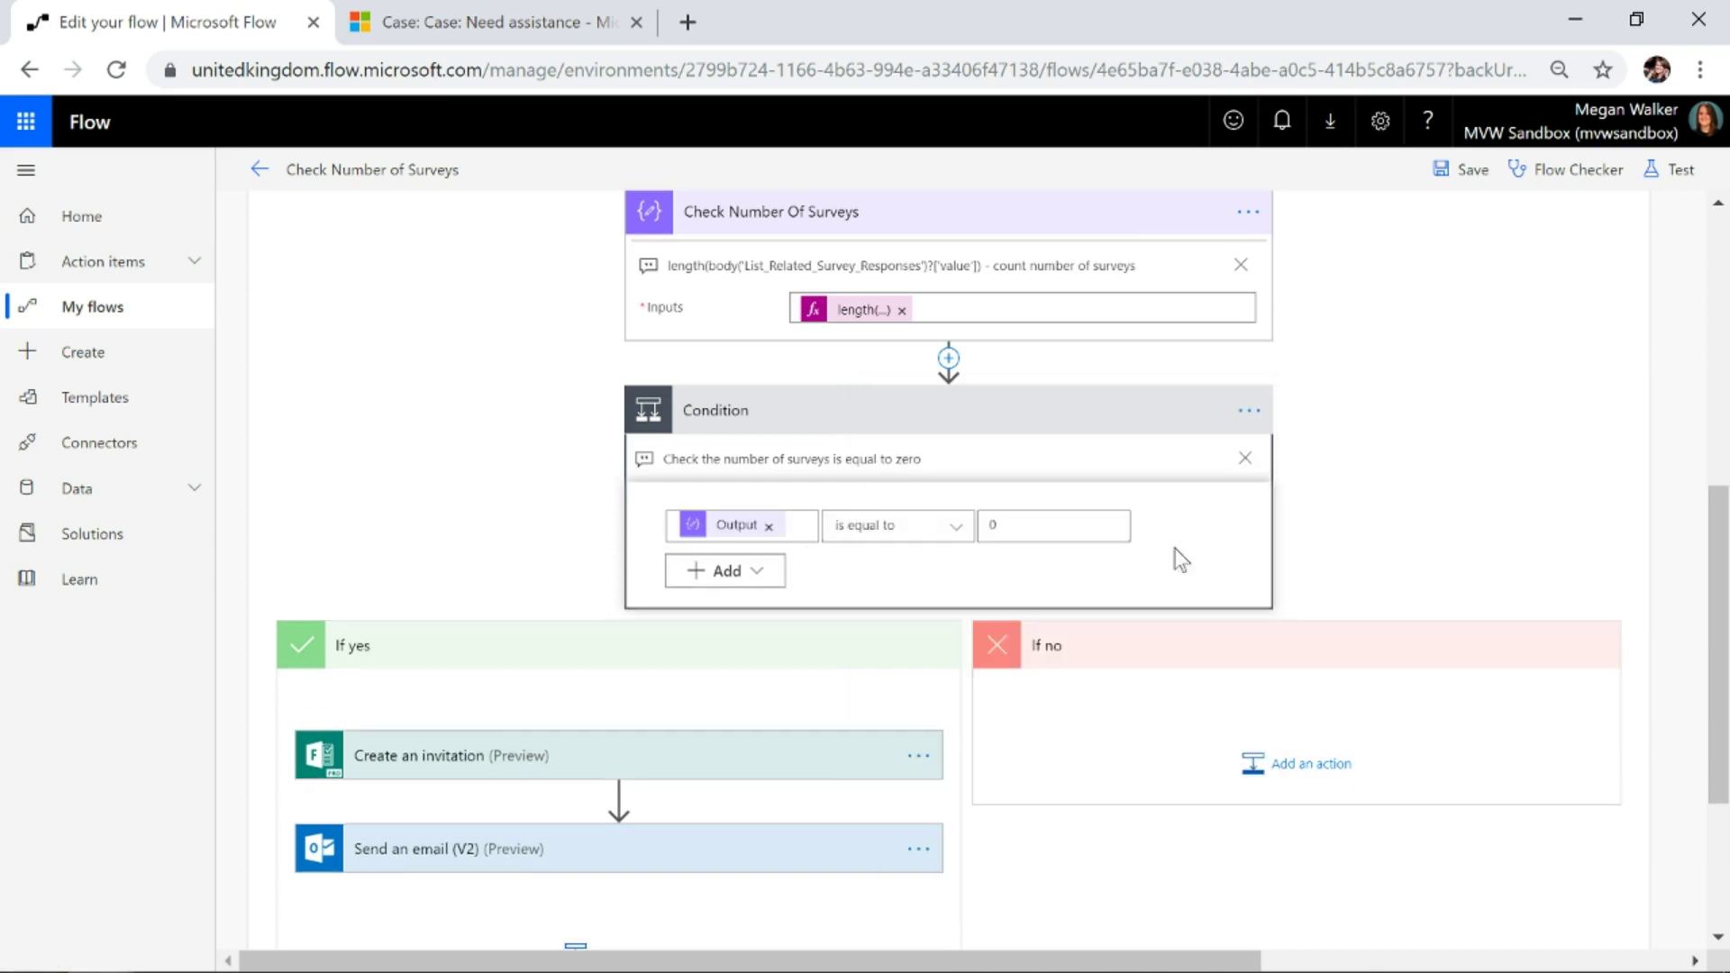